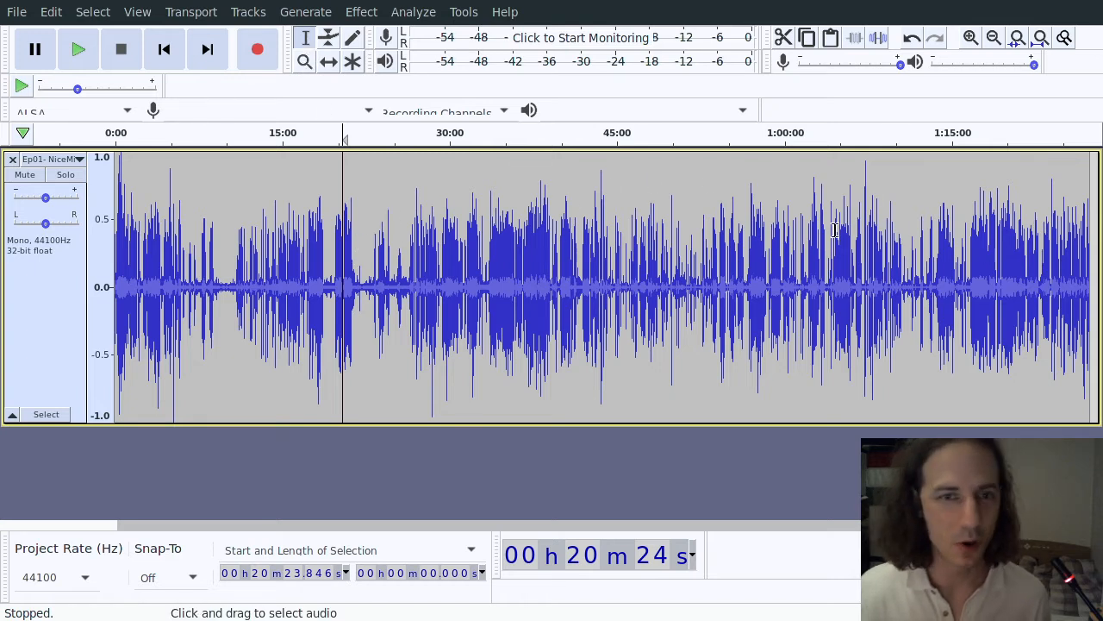
drag(231, 241, 318, 254)
drag(486, 248, 566, 247)
click(620, 247)
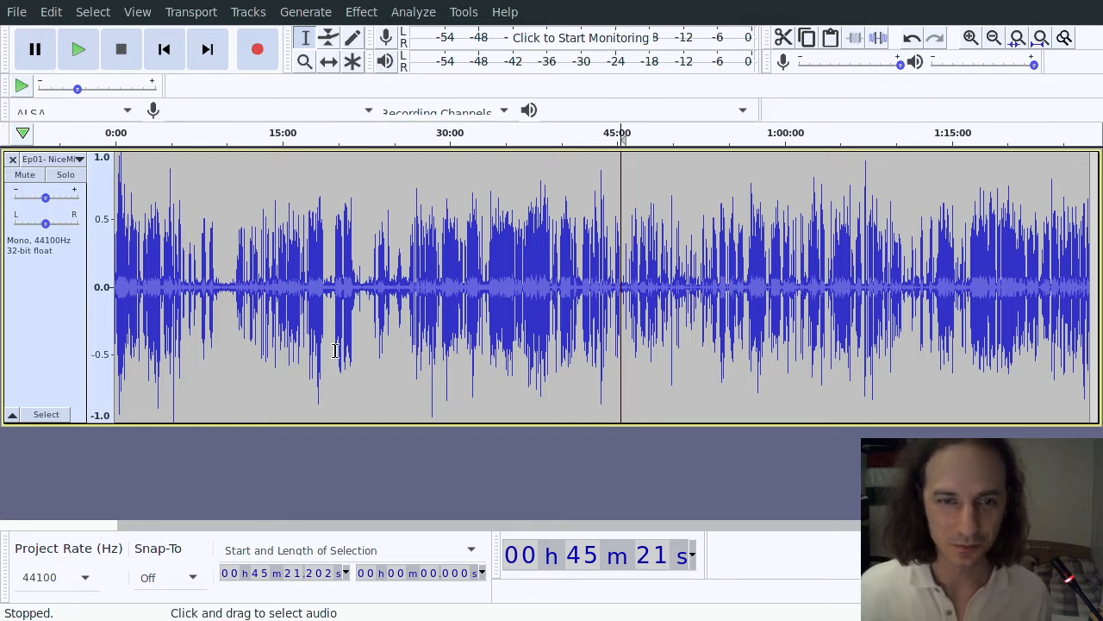
Step: Select the quiet, noise-only stretch of the track starting at about 9:22 and lasting about 1 min 12 s
click(306, 62)
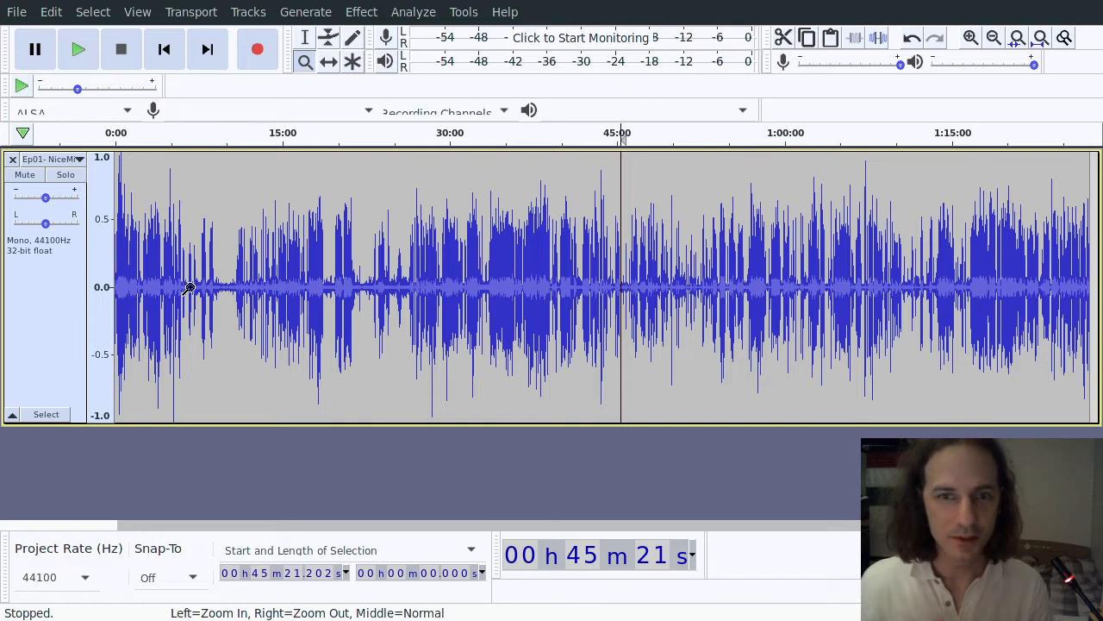
drag(191, 258, 289, 264)
click(303, 37)
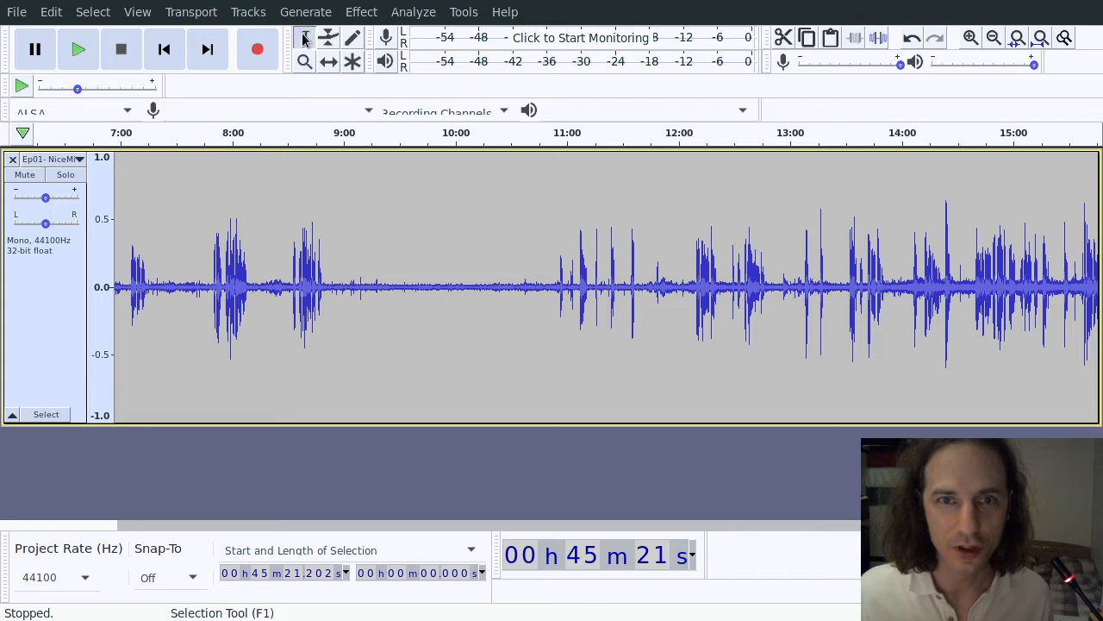
drag(382, 288, 523, 299)
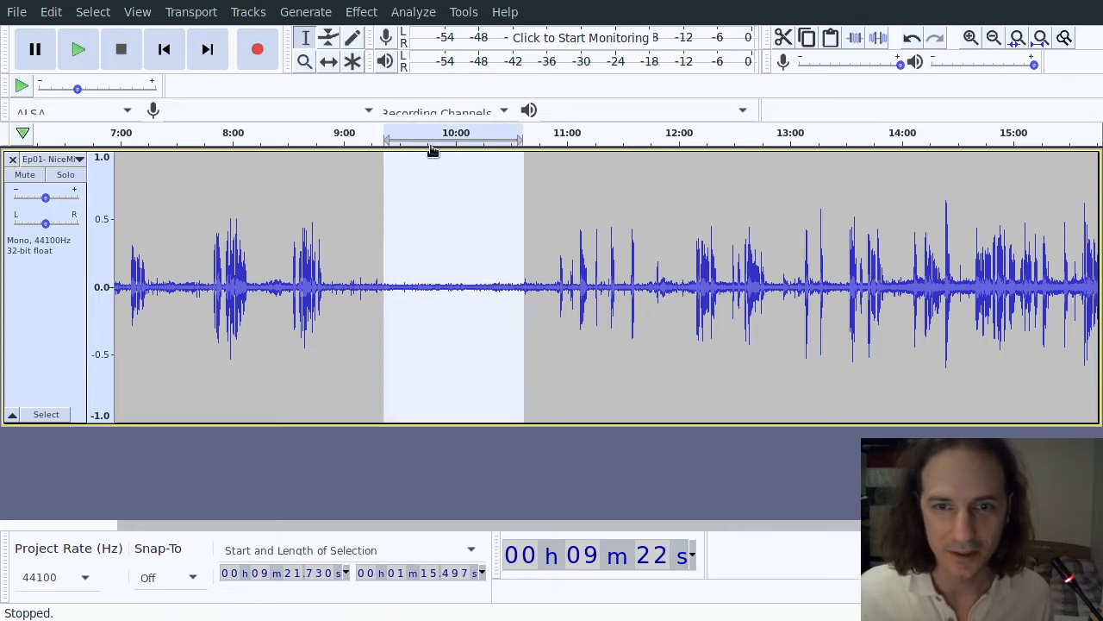
drag(388, 213, 386, 212)
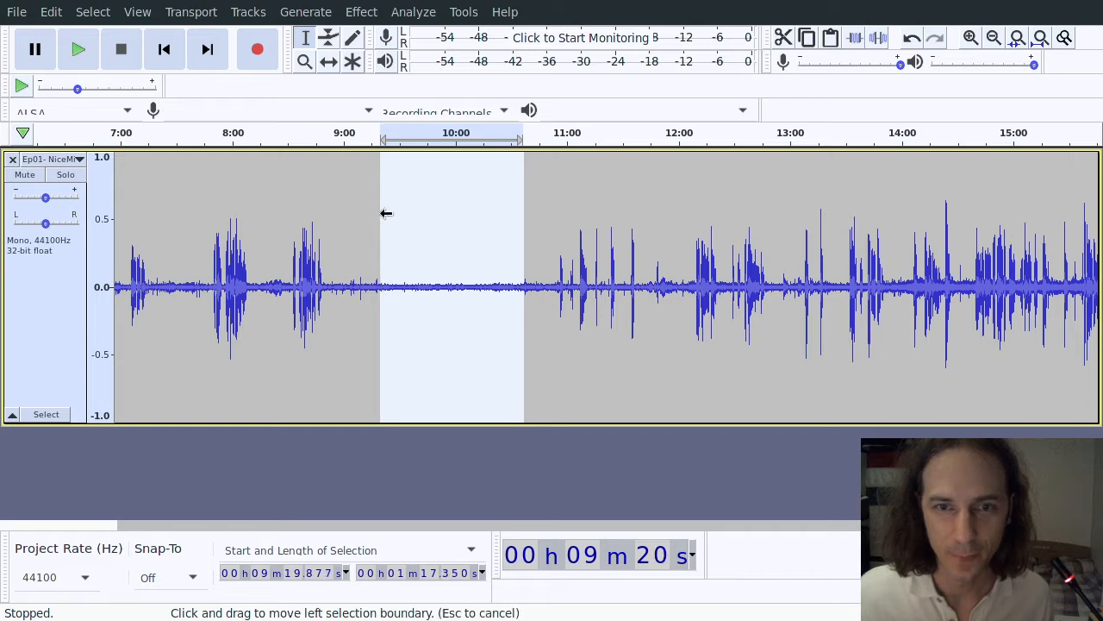
key(Escape)
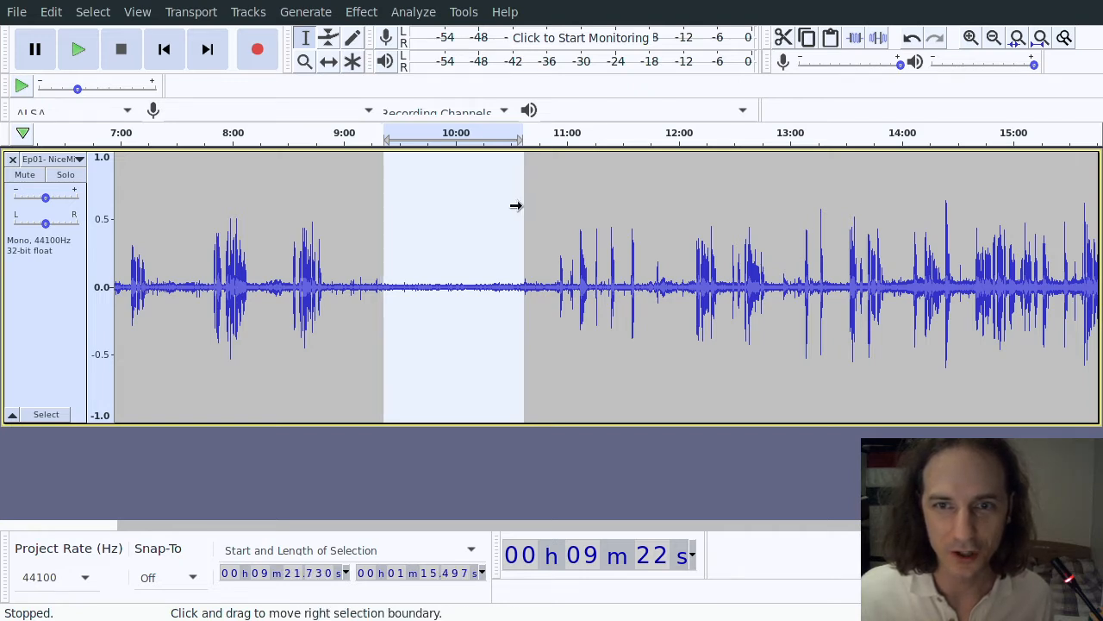
drag(515, 204, 509, 204)
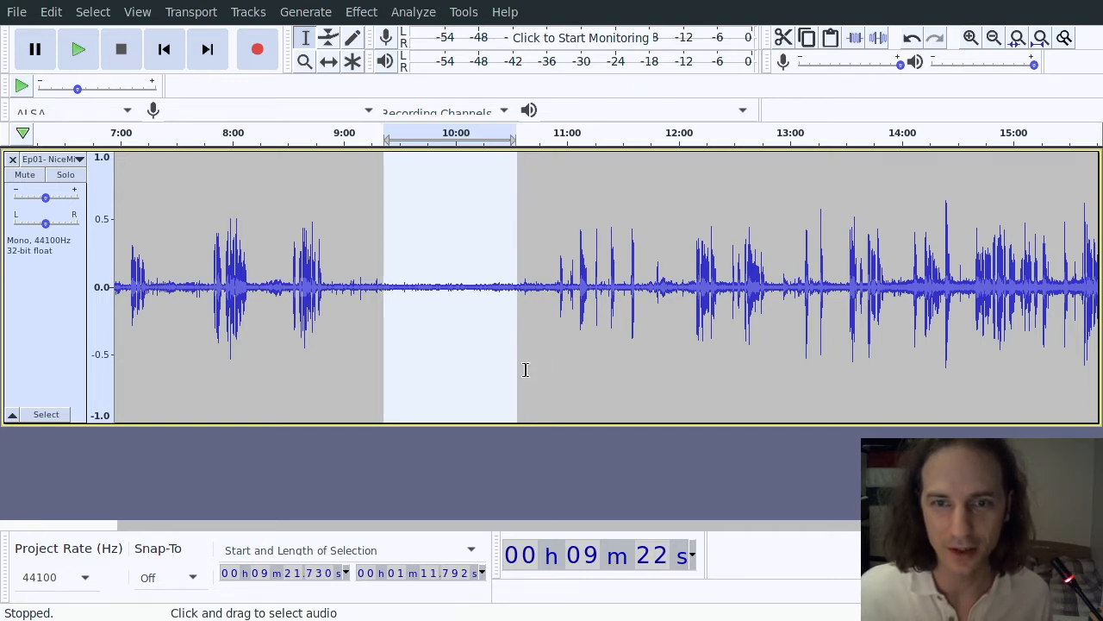
Step: Capture a noise profile from the selected quiet stretch with the Noise Reduction effect
click(412, 12)
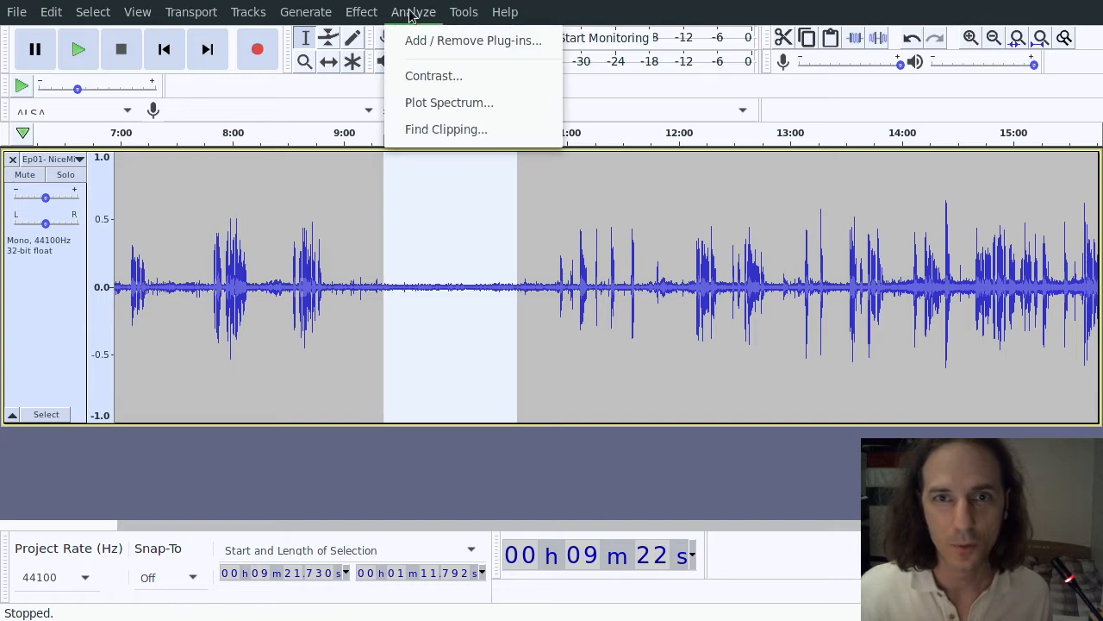
click(362, 12)
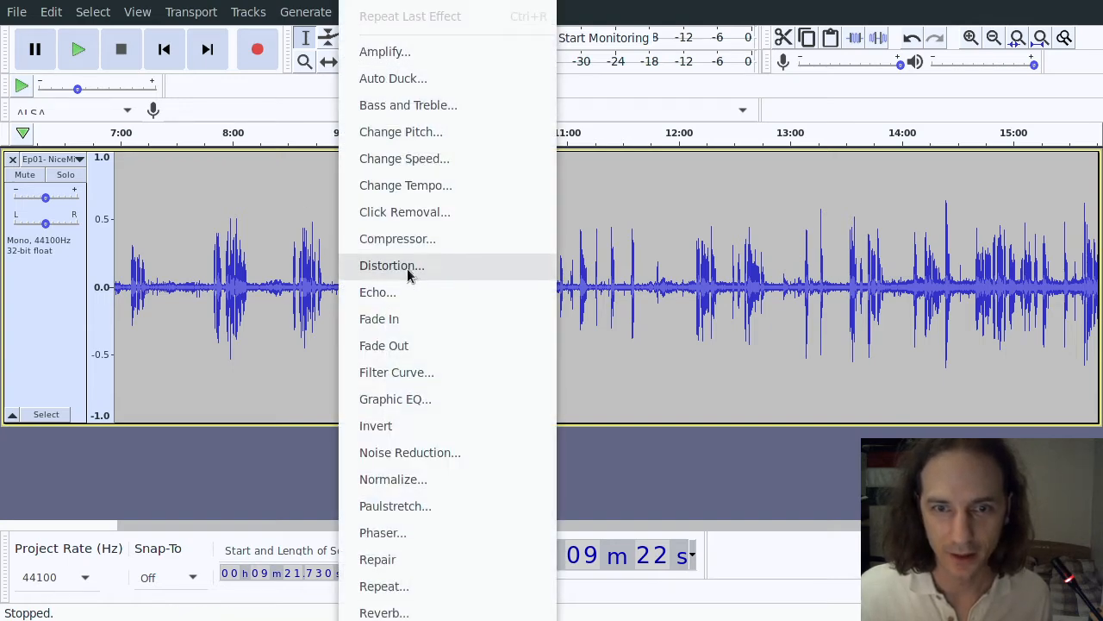
click(410, 454)
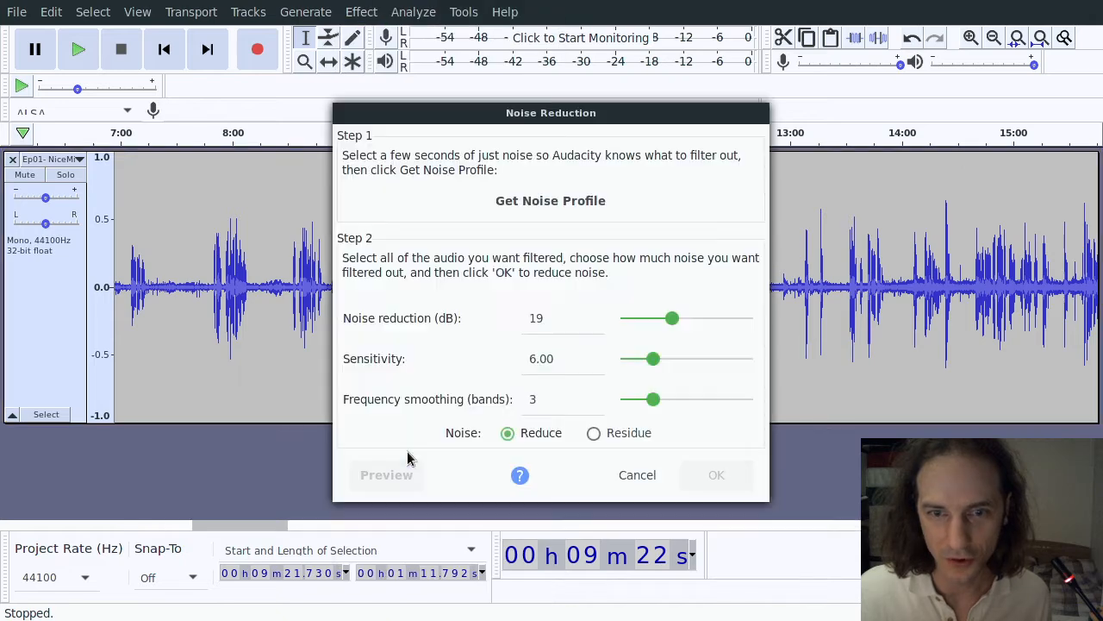
click(538, 203)
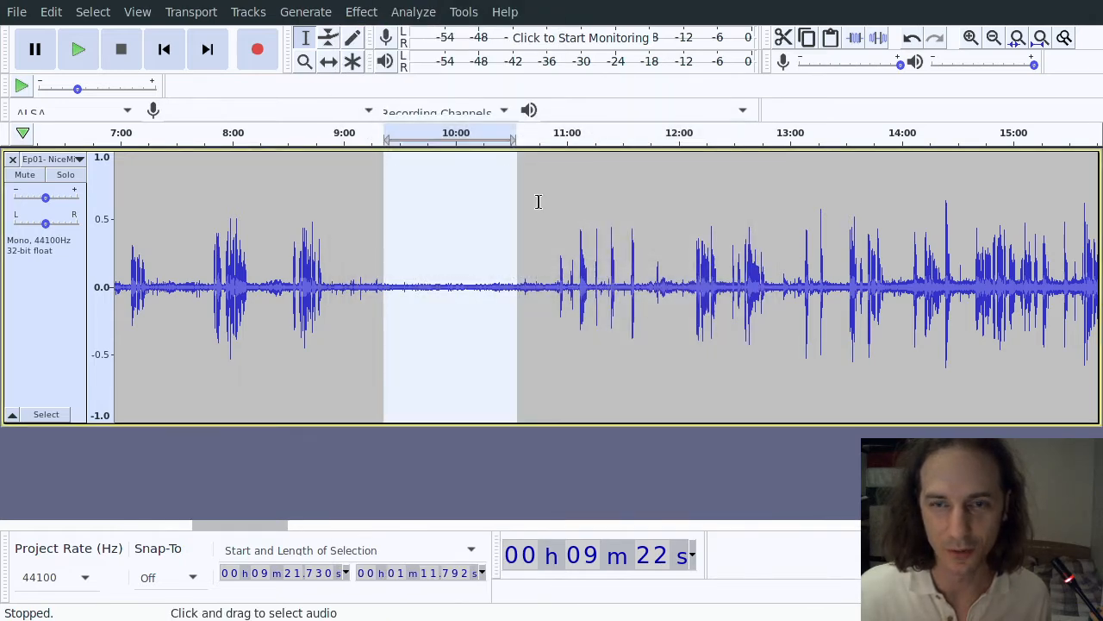
Step: Apply Noise Reduction to the entire track with 19 dB reduction, sensitivity 6.00 and frequency smoothing of 3 bands
click(538, 201)
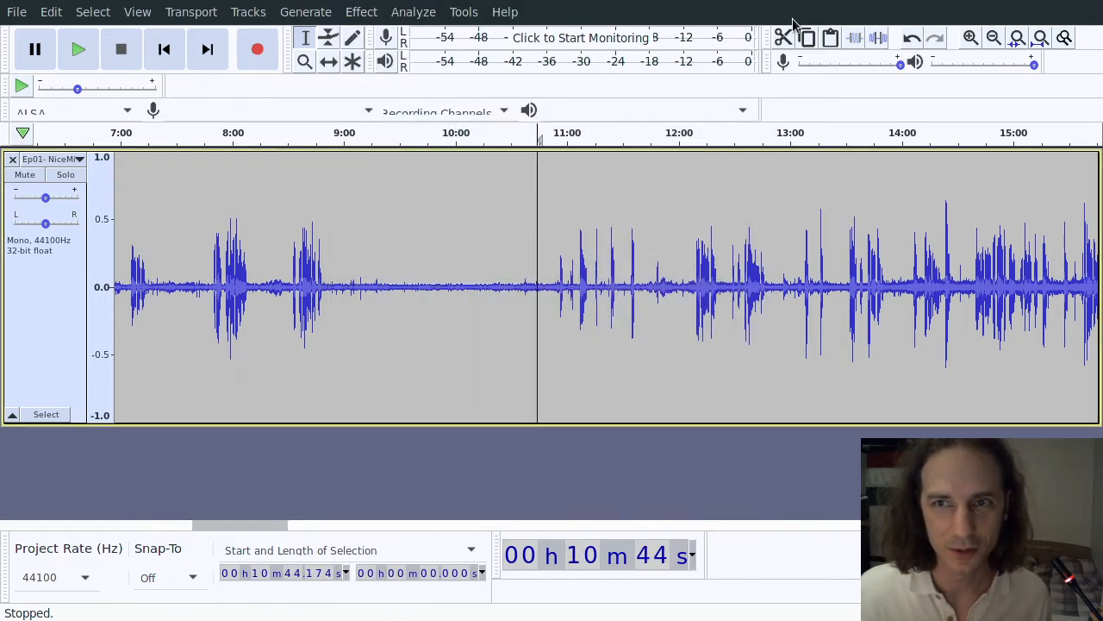
click(1041, 38)
key(ctrl+a)
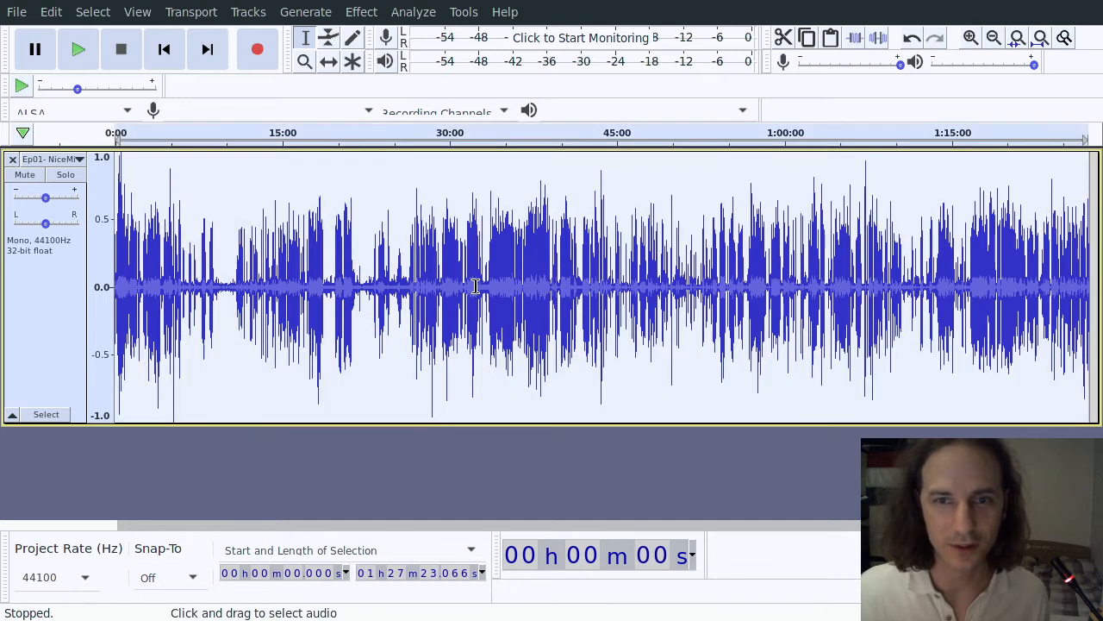
click(362, 12)
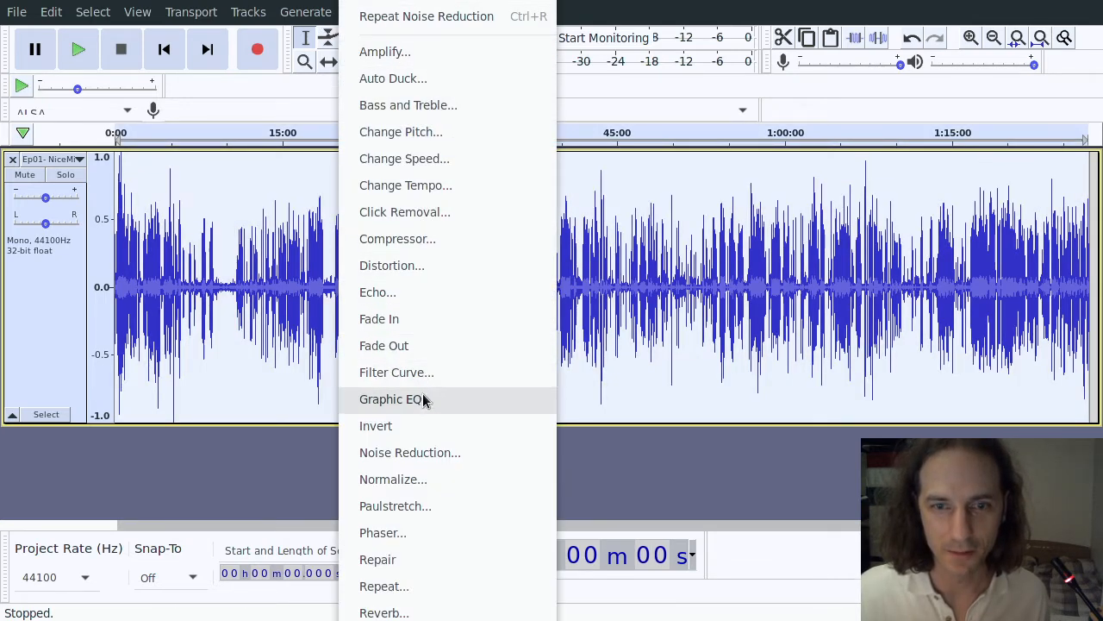
click(416, 456)
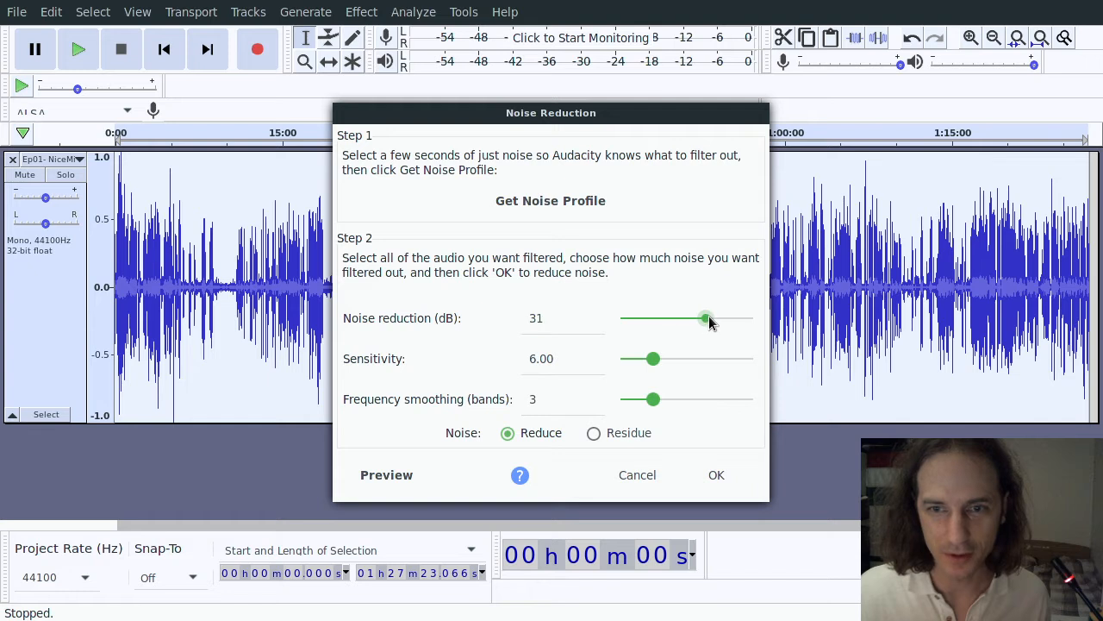
drag(674, 319, 675, 318)
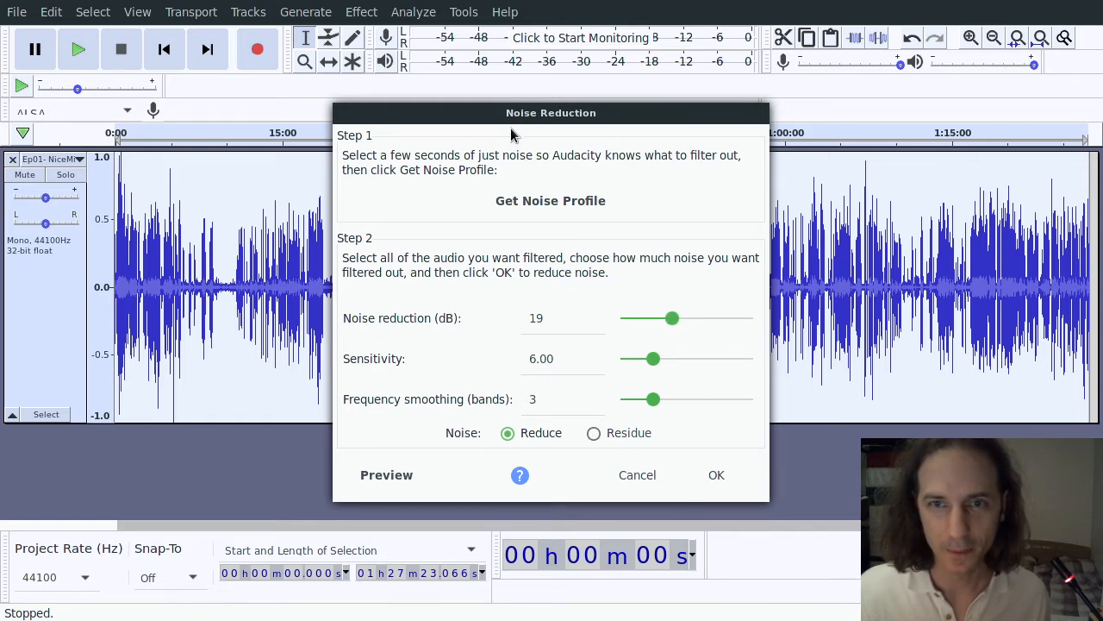
click(720, 479)
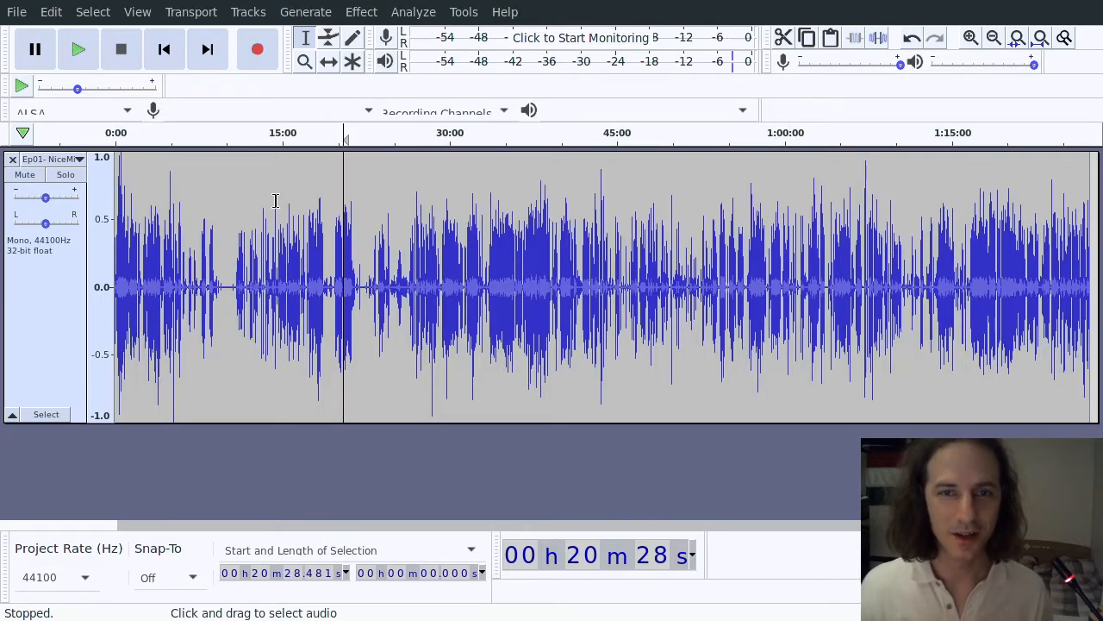
Step: Inspect the quiet gaps in the noise-reduced waveform up close and play back a few seconds of speech from about 0:38
click(304, 62)
drag(199, 275, 261, 284)
drag(149, 269, 244, 287)
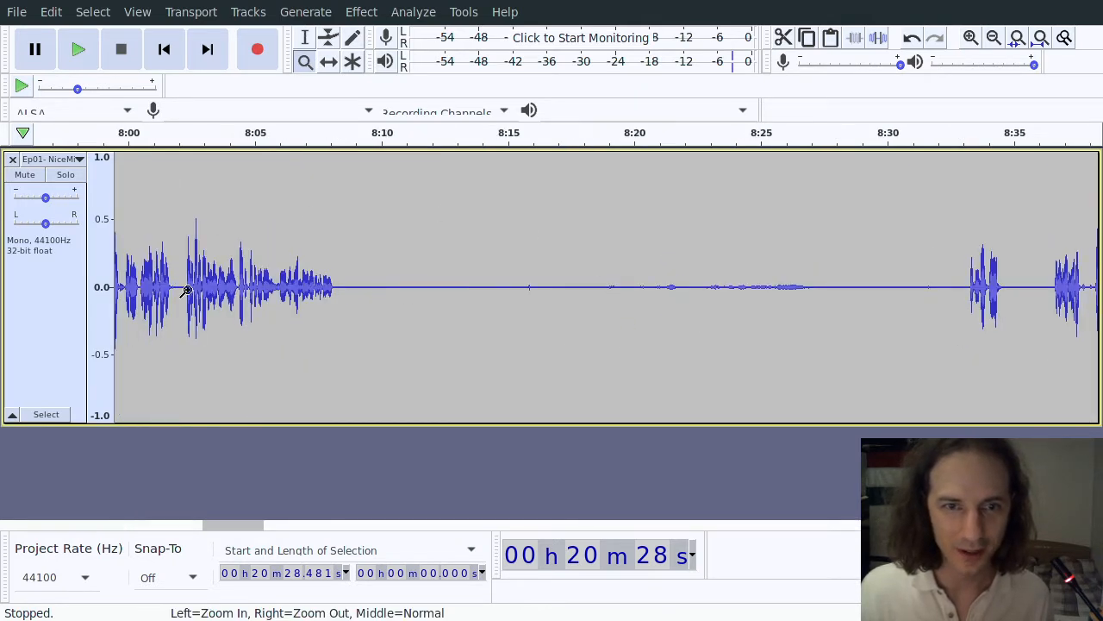
click(305, 37)
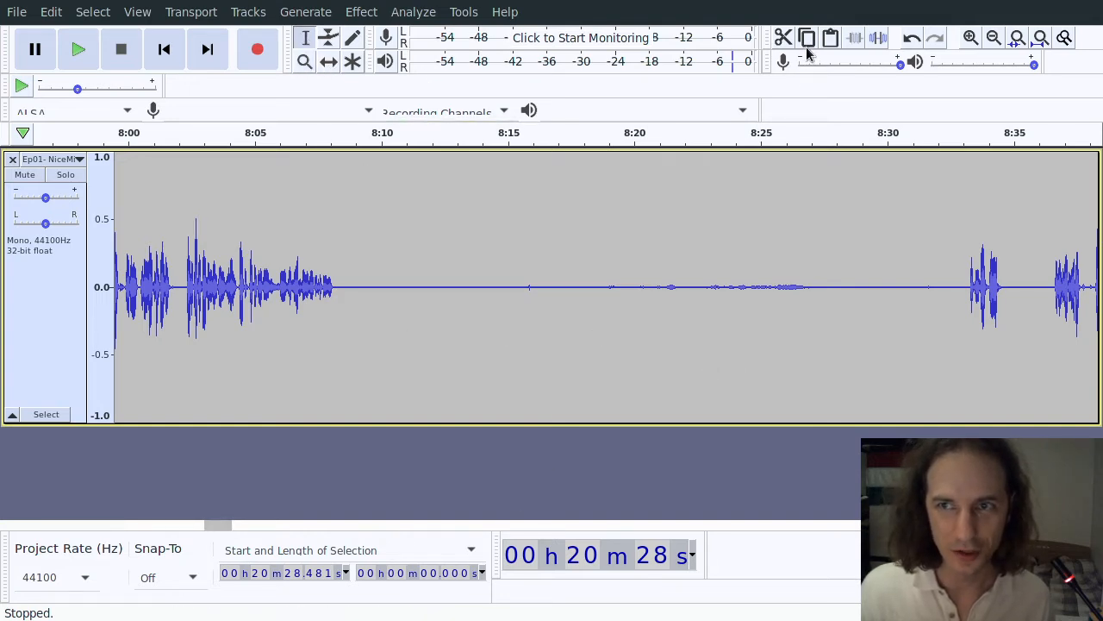
scroll(215, 524, left, 2)
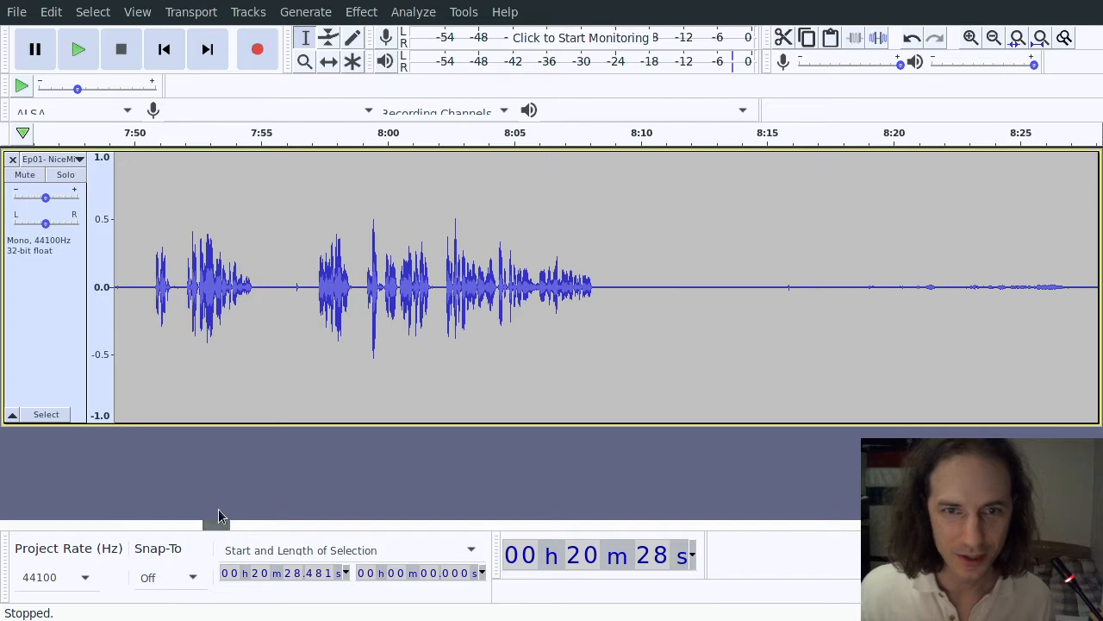
drag(218, 520, 138, 505)
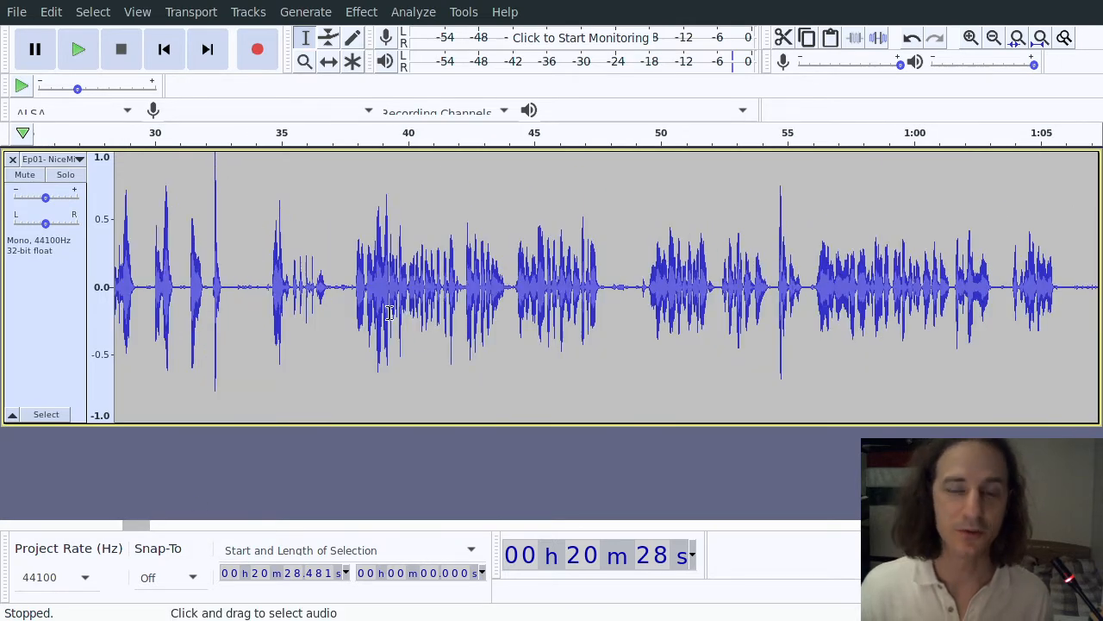
click(369, 281)
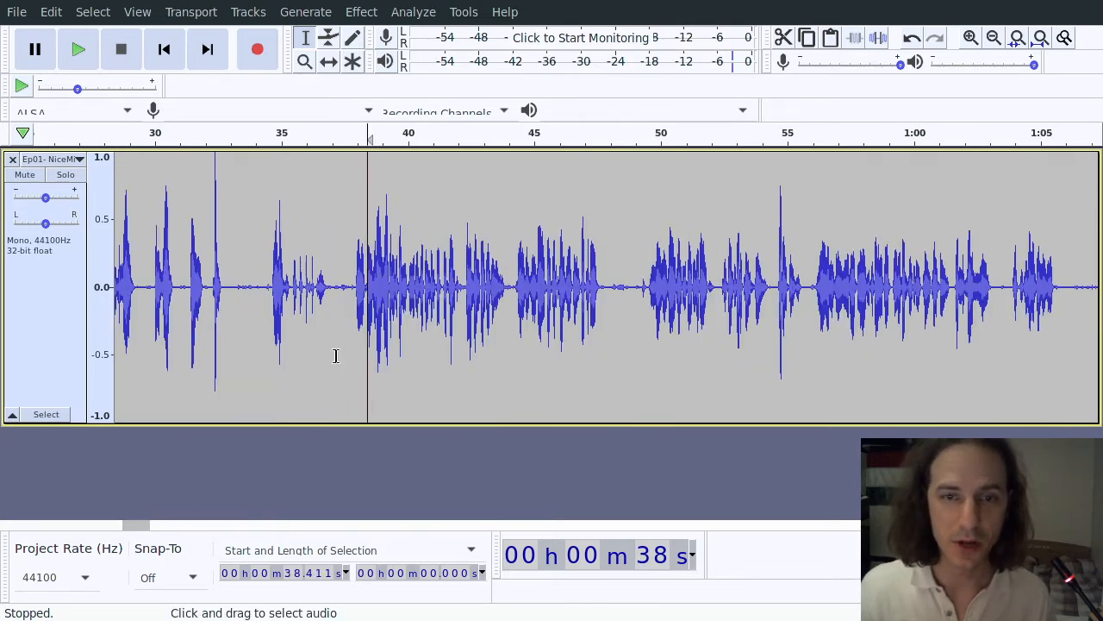
click(356, 276)
click(348, 278)
click(355, 322)
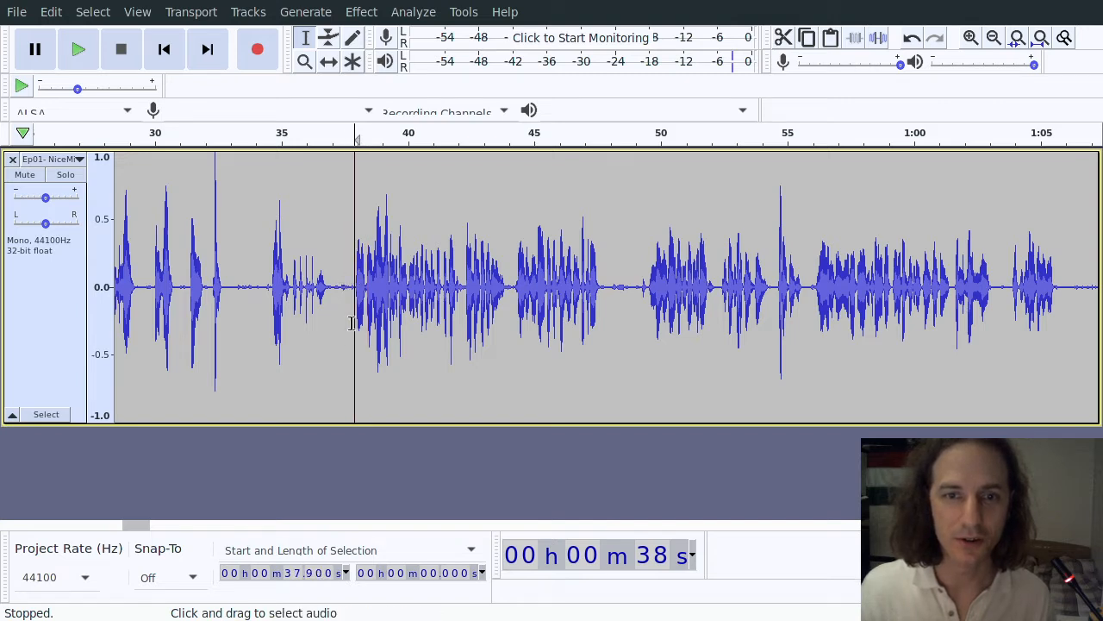
key(space)
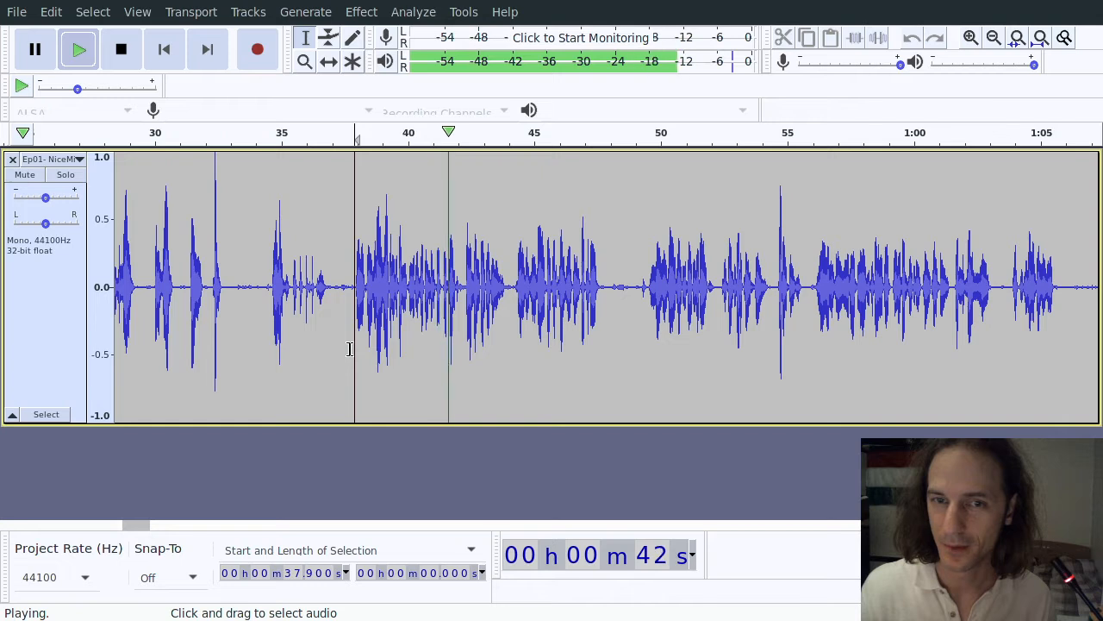
key(space)
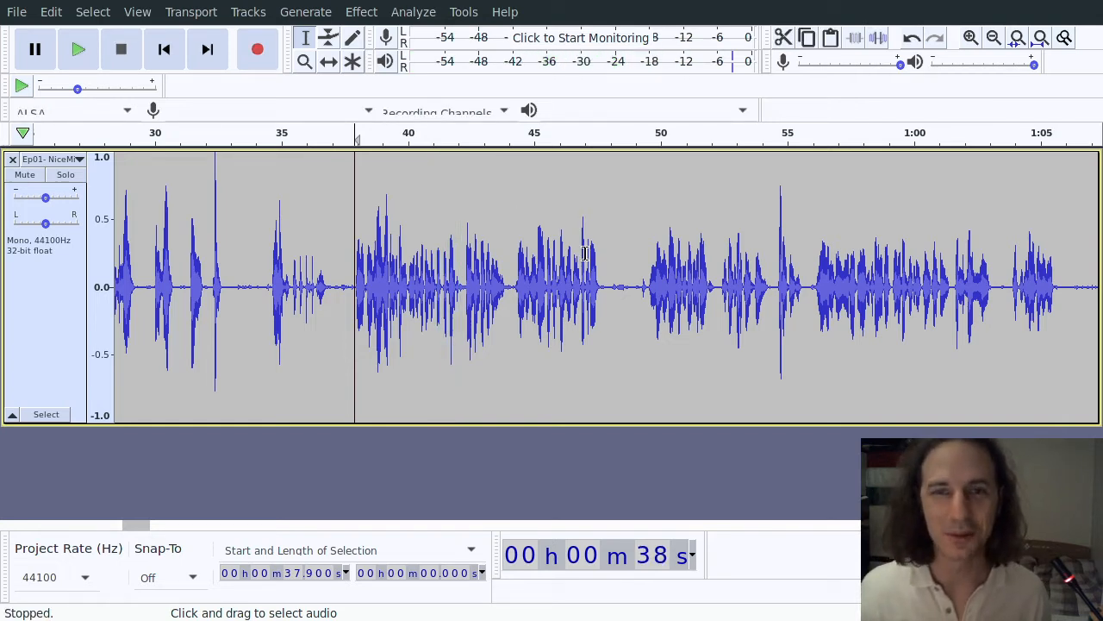
Step: Select the entire track and open the Compressor effect
click(306, 61)
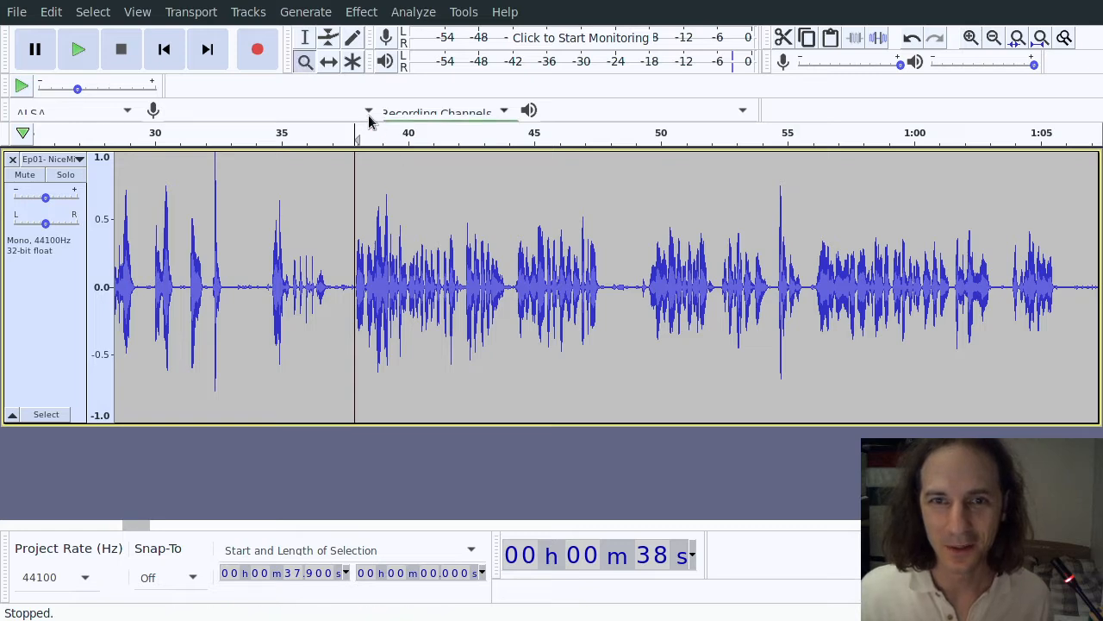
click(1017, 38)
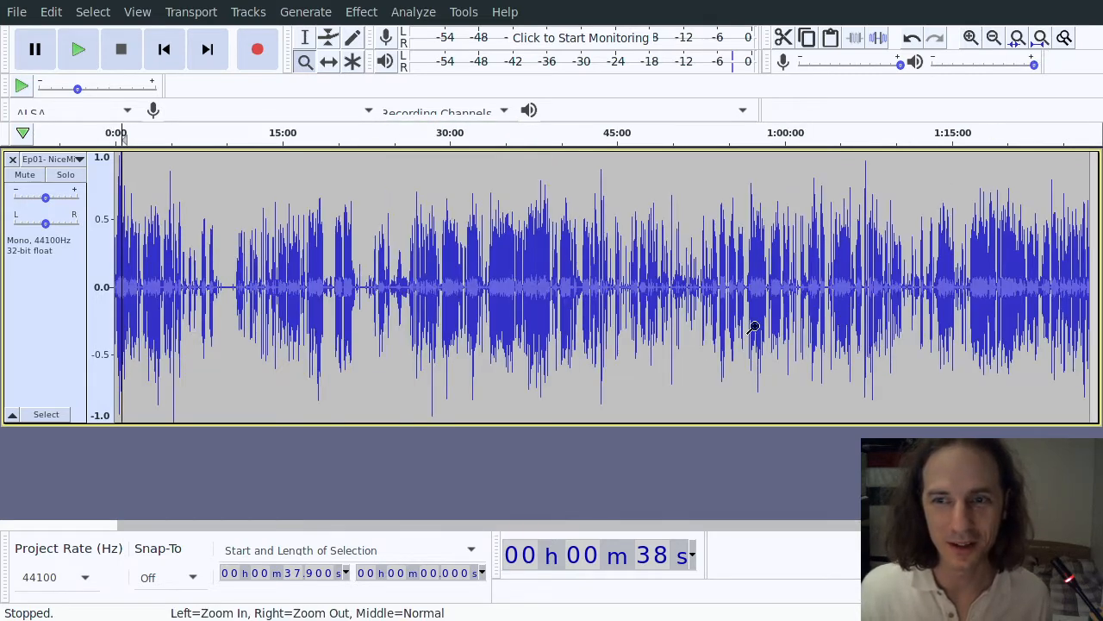
click(306, 38)
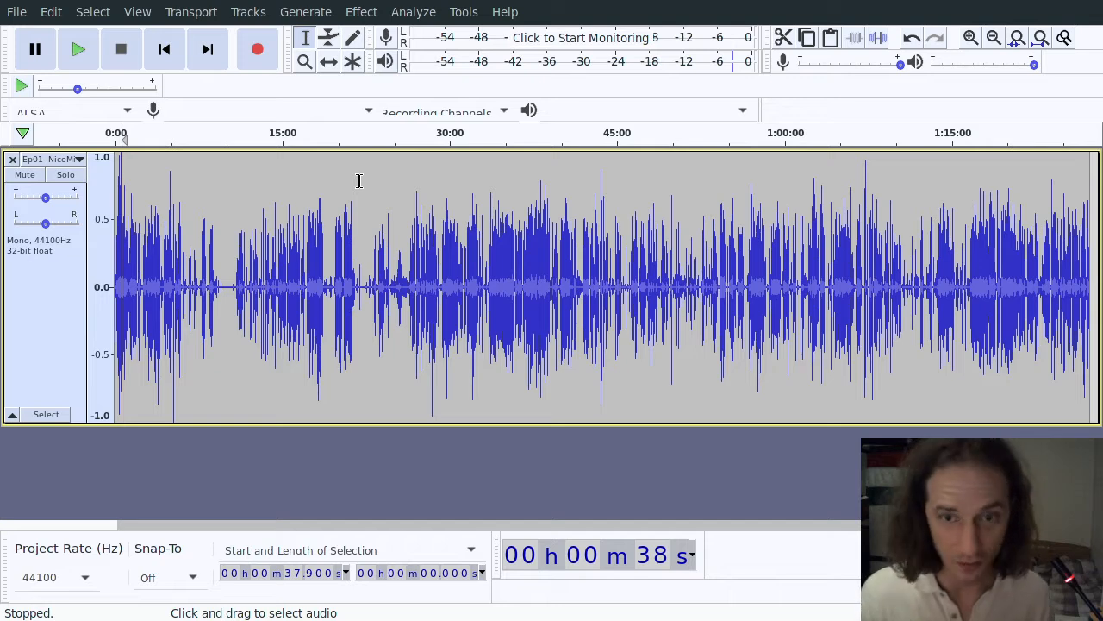
double_click(451, 276)
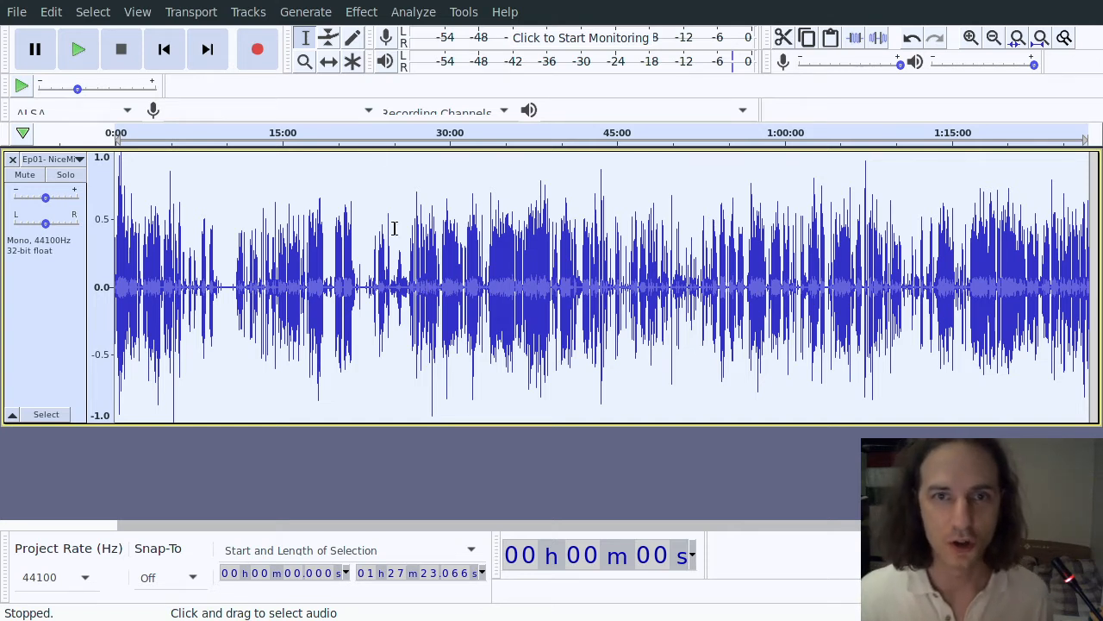
click(362, 17)
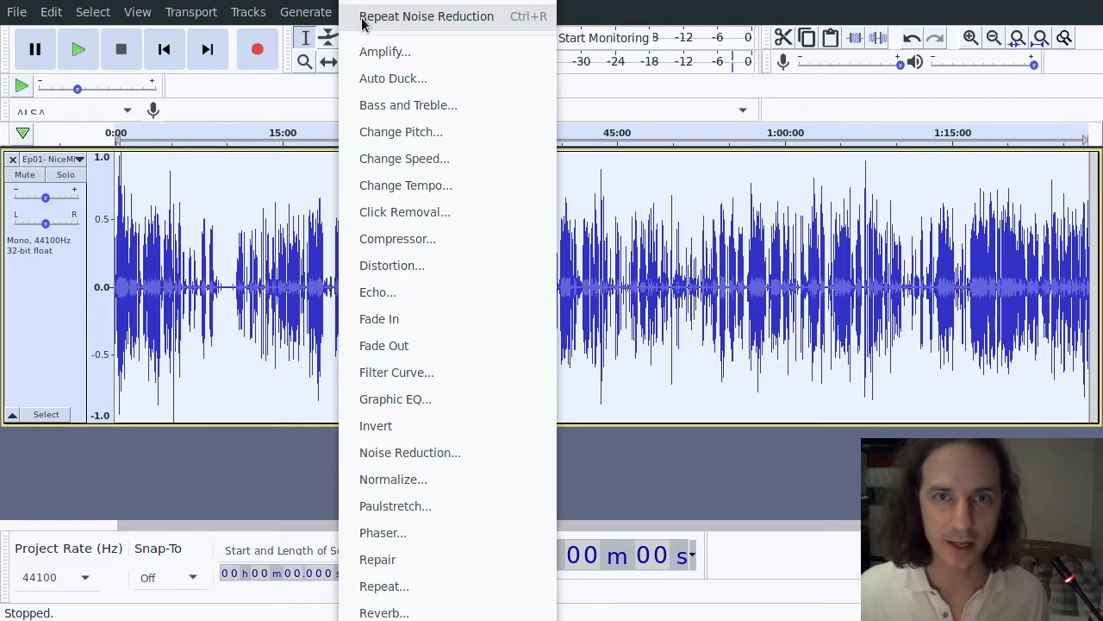
click(455, 238)
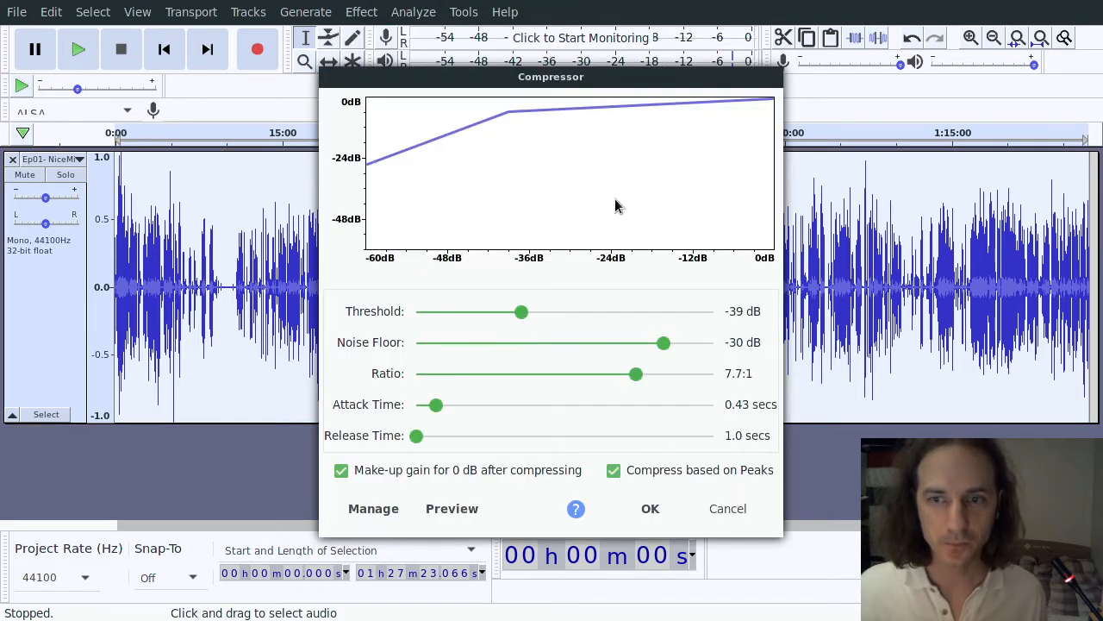
Step: Set the compressor's threshold to -27 dB and its ratio to 7.9:1
drag(522, 312, 461, 314)
drag(483, 76, 821, 76)
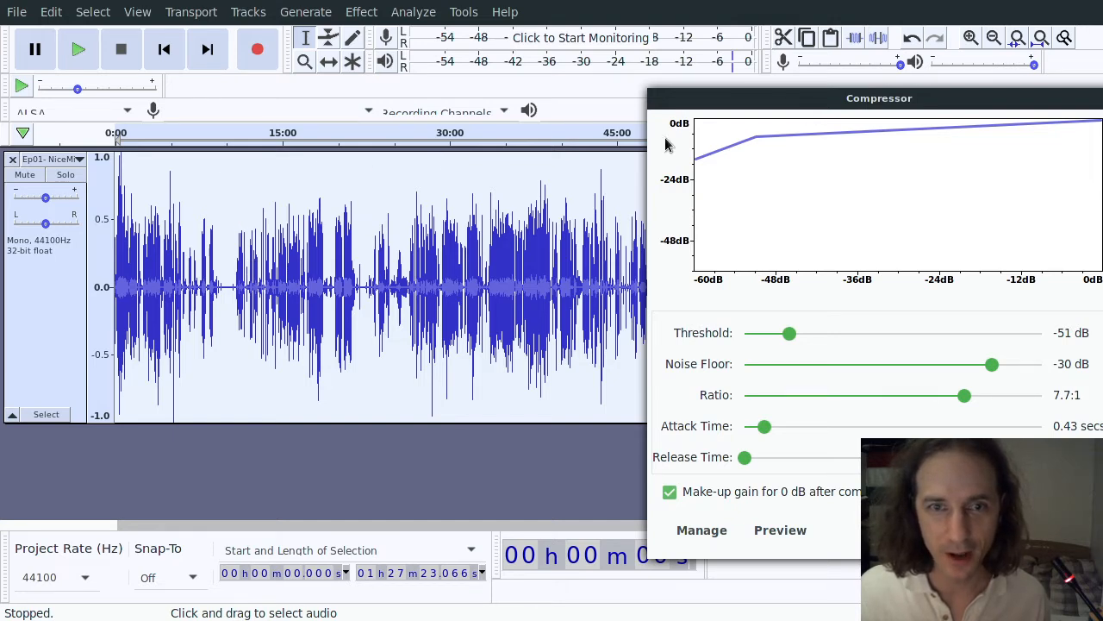
drag(746, 98, 259, 69)
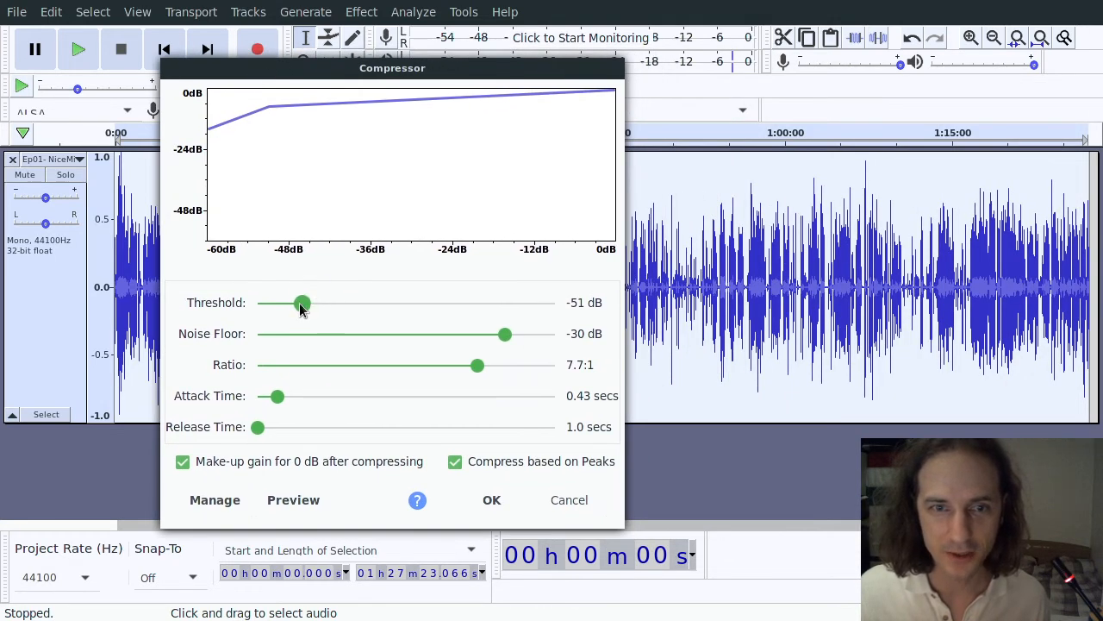
drag(301, 305, 438, 304)
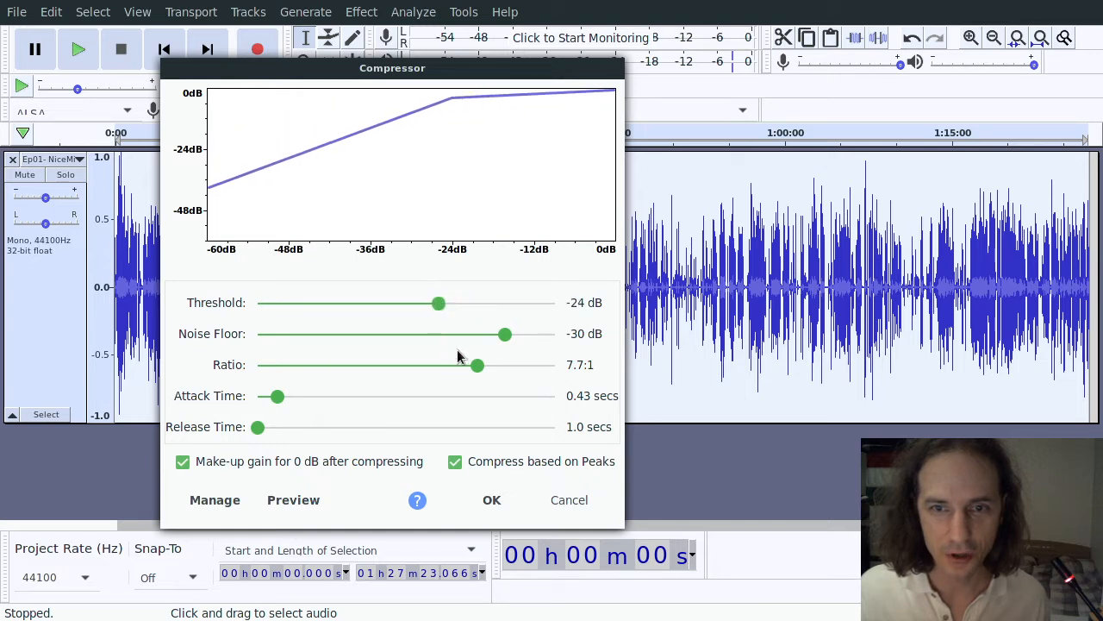
mouse_move(483, 366)
mouse_down()
mouse_move(333, 367)
mouse_move(545, 380)
mouse_move(279, 382)
mouse_move(525, 359)
mouse_move(485, 362)
mouse_up()
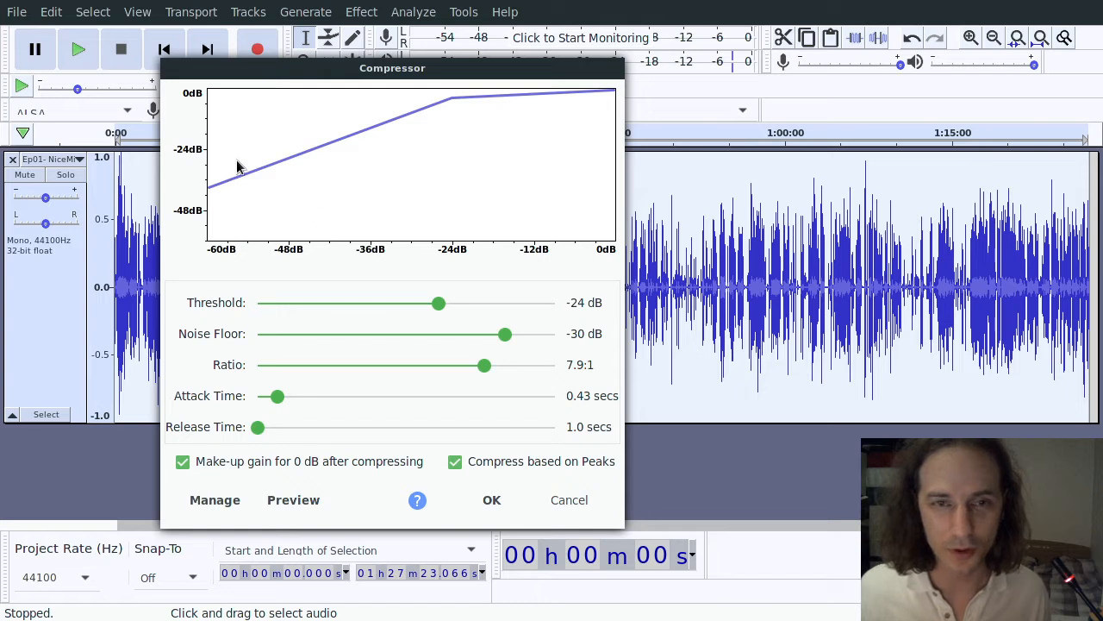
mouse_move(438, 302)
mouse_down()
mouse_move(257, 321)
mouse_move(428, 300)
mouse_up()
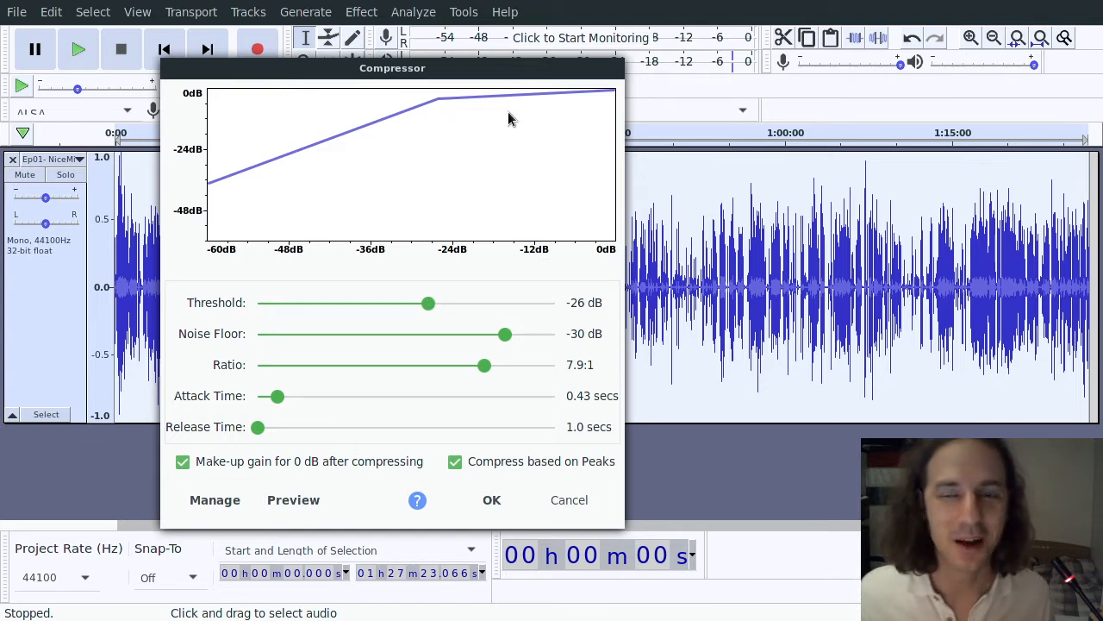
drag(428, 301, 429, 307)
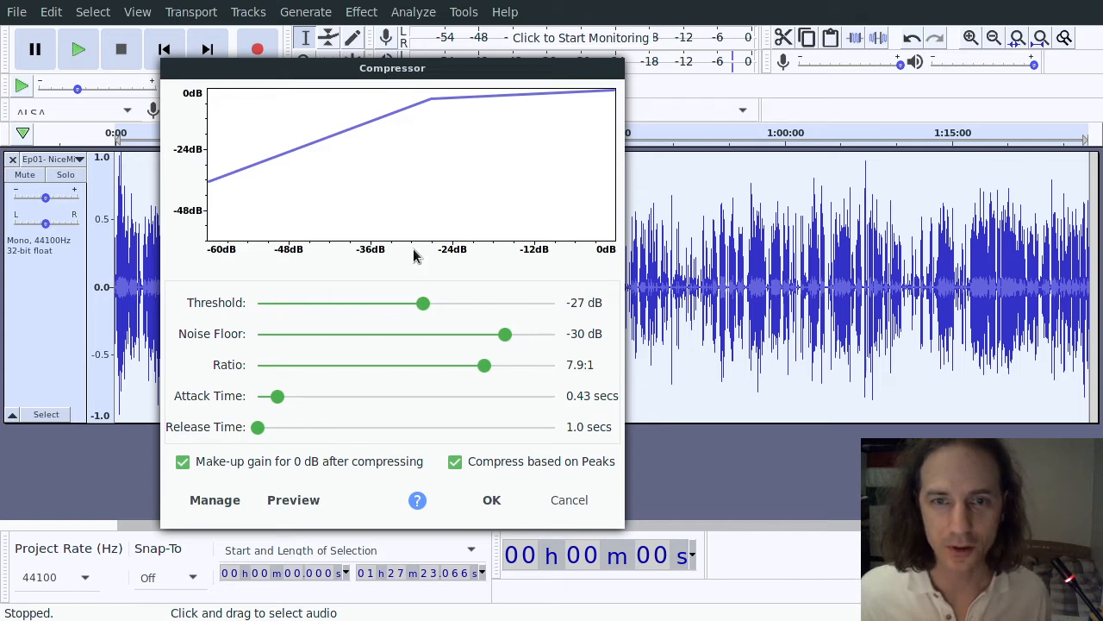
Step: Set the compressor's ratio to 7.8:1 and close the effect without applying it
mouse_move(484, 365)
mouse_down()
mouse_move(222, 377)
mouse_move(587, 364)
mouse_move(488, 363)
mouse_up()
drag(488, 366, 557, 370)
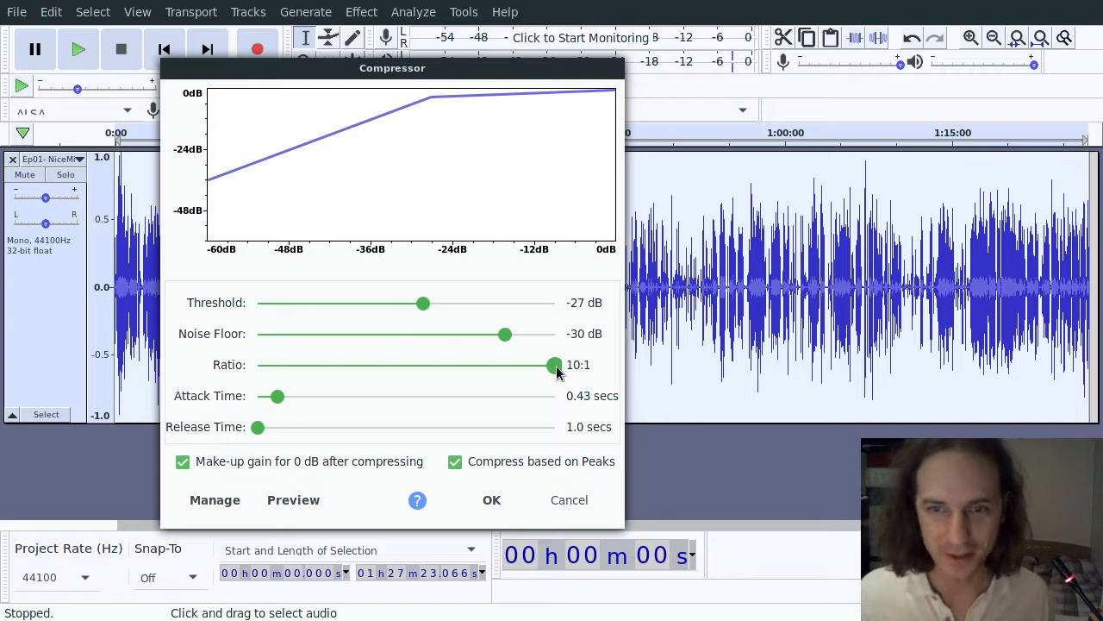
drag(556, 371, 504, 370)
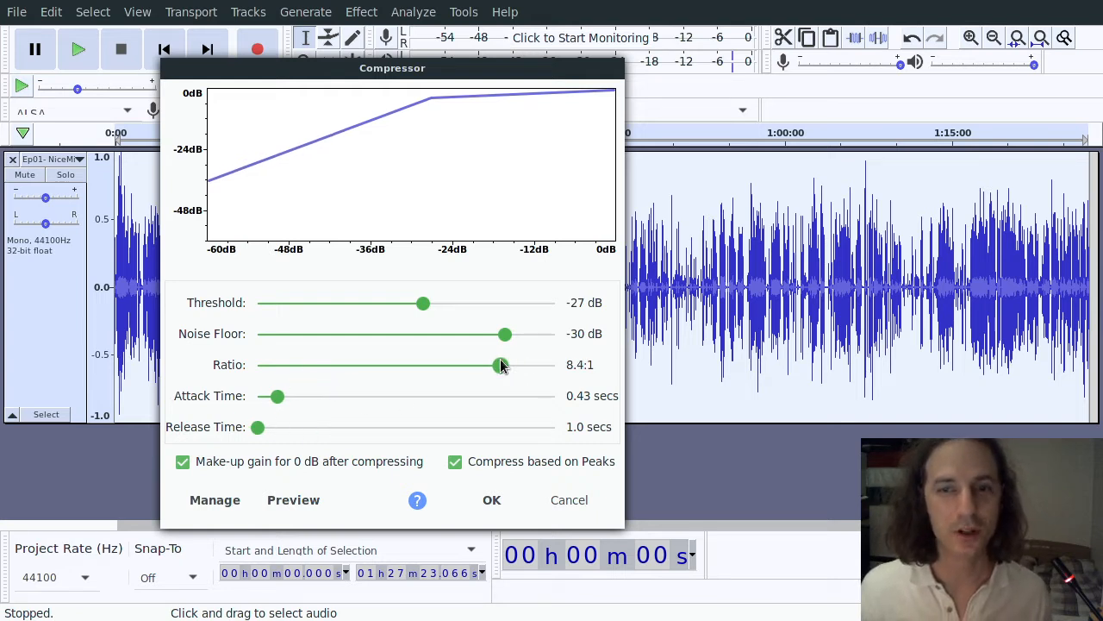
drag(500, 365, 480, 364)
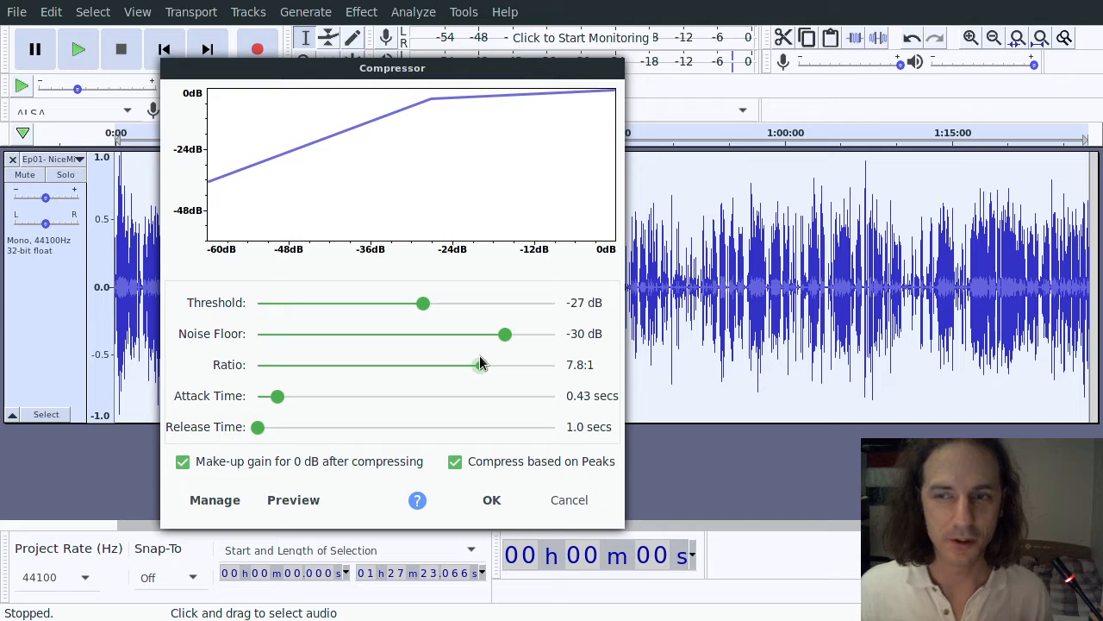
click(568, 499)
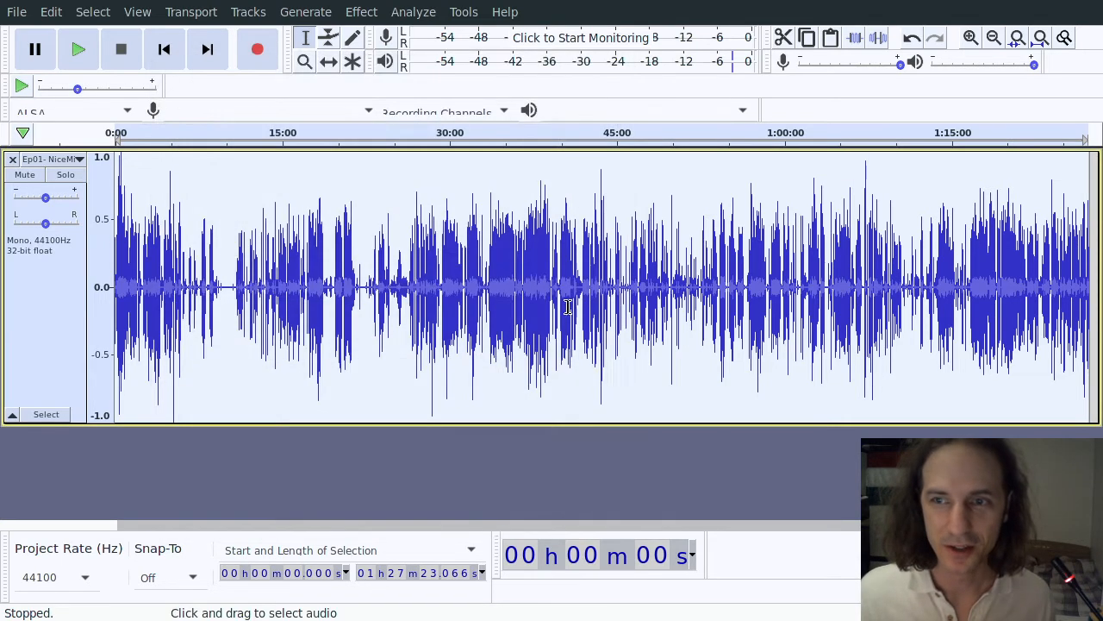
Step: Examine the speech peaks between about 1:06:30 and 1:08:30 up close
click(305, 61)
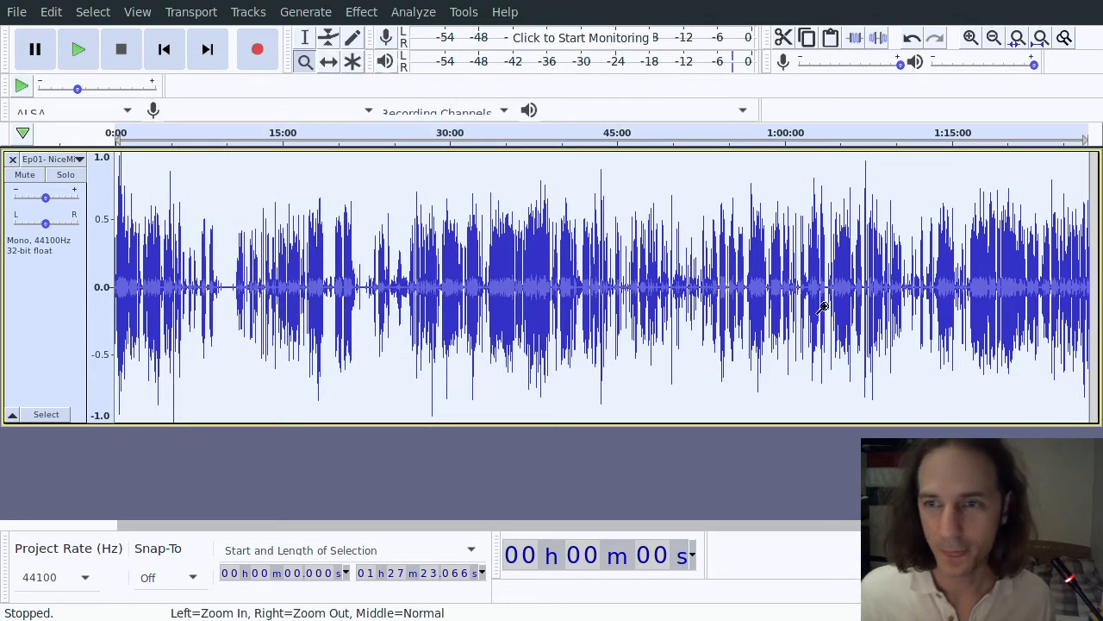
drag(856, 282, 894, 289)
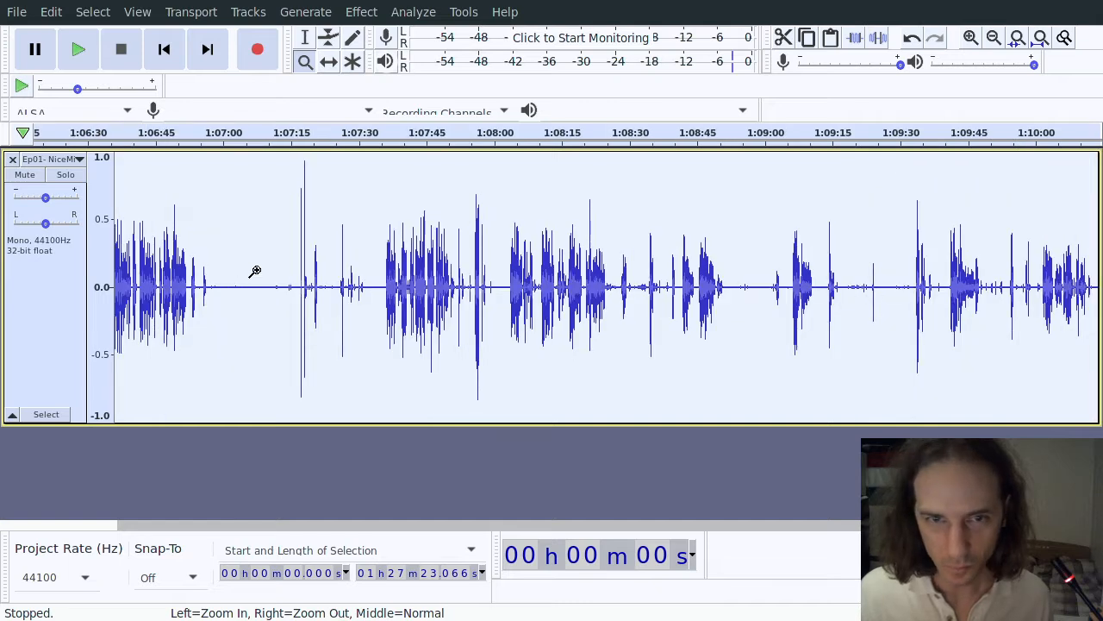
drag(377, 267, 459, 271)
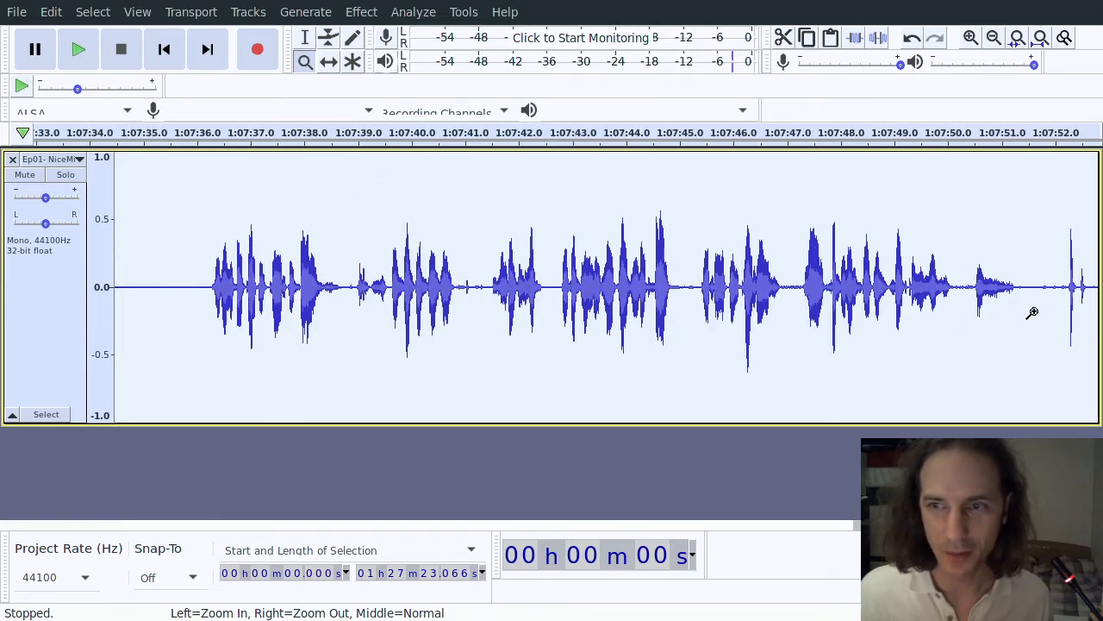
right_click(604, 297)
right_click(573, 295)
right_click(573, 294)
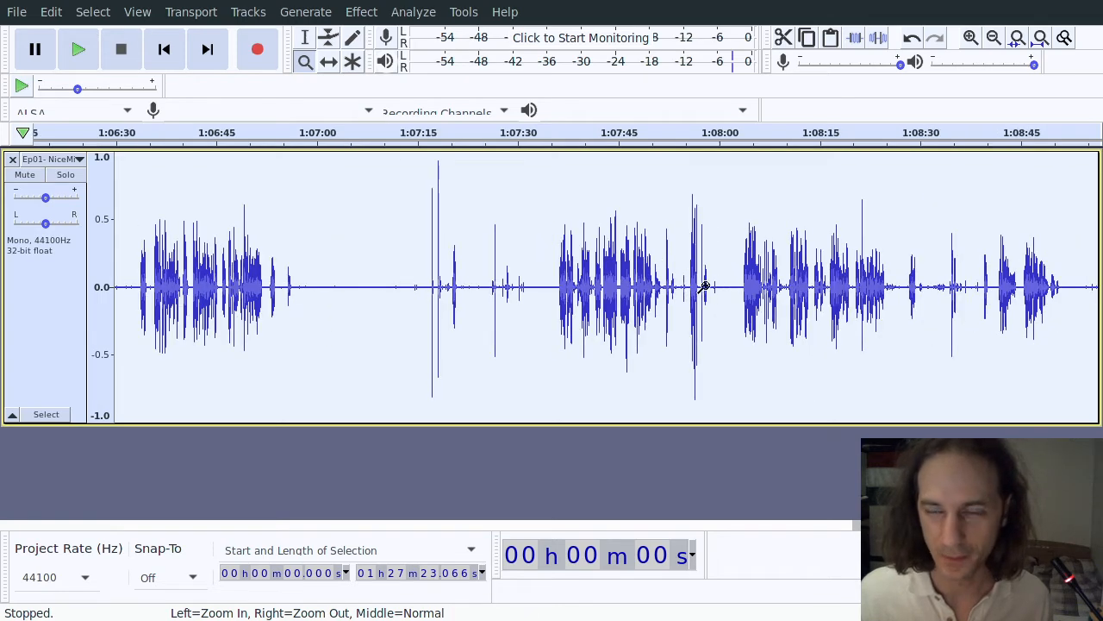
drag(830, 276, 919, 278)
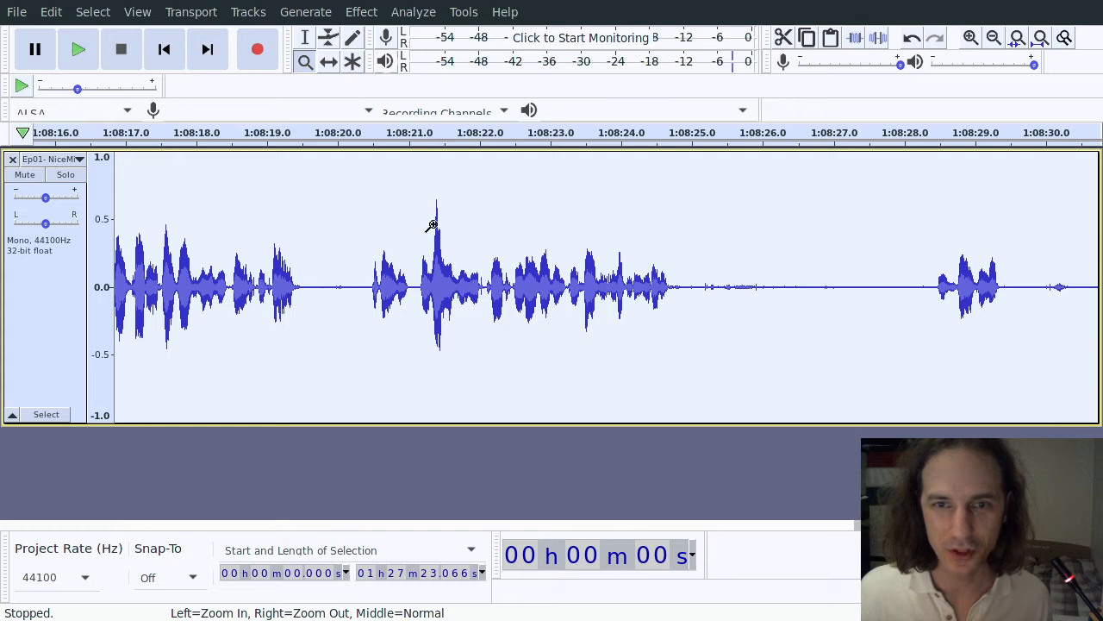
Step: Compare the quieter speech from about 1:08:22 to 1:08:25 with the loud peak near 1:08:21 by highlighting each
click(305, 37)
drag(368, 276, 415, 312)
drag(499, 303, 671, 285)
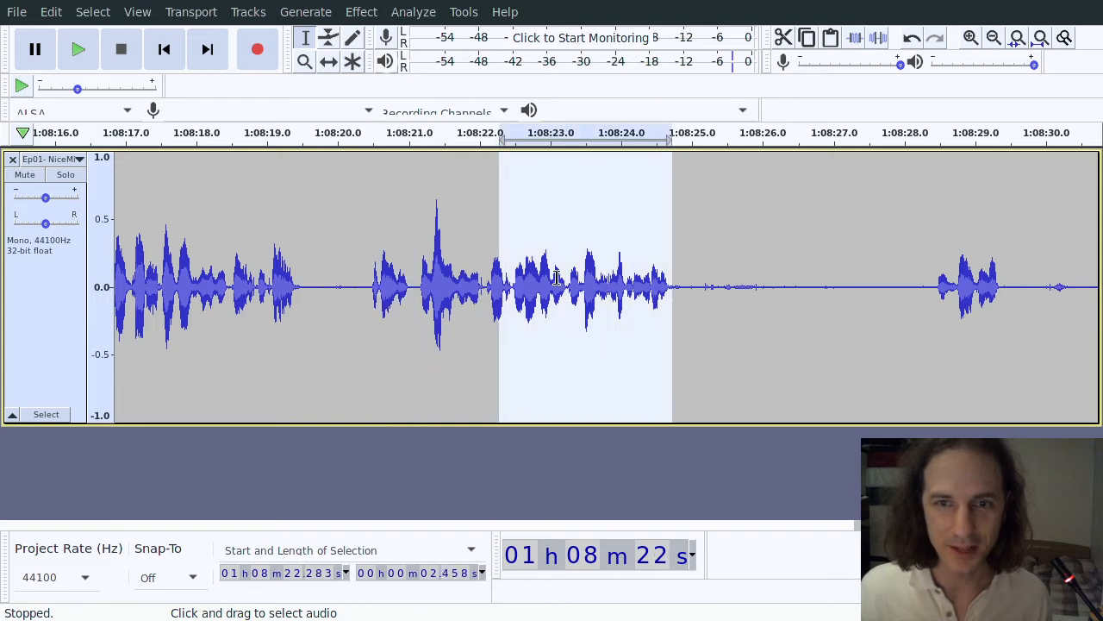
drag(407, 264, 480, 283)
click(436, 251)
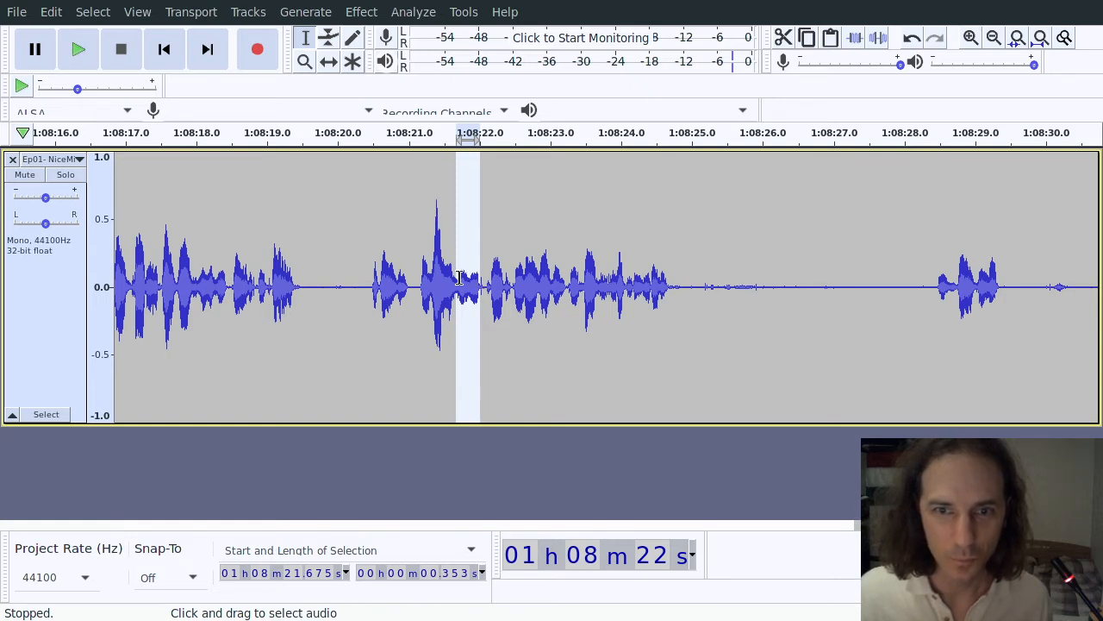
drag(429, 198, 460, 205)
drag(417, 254, 482, 265)
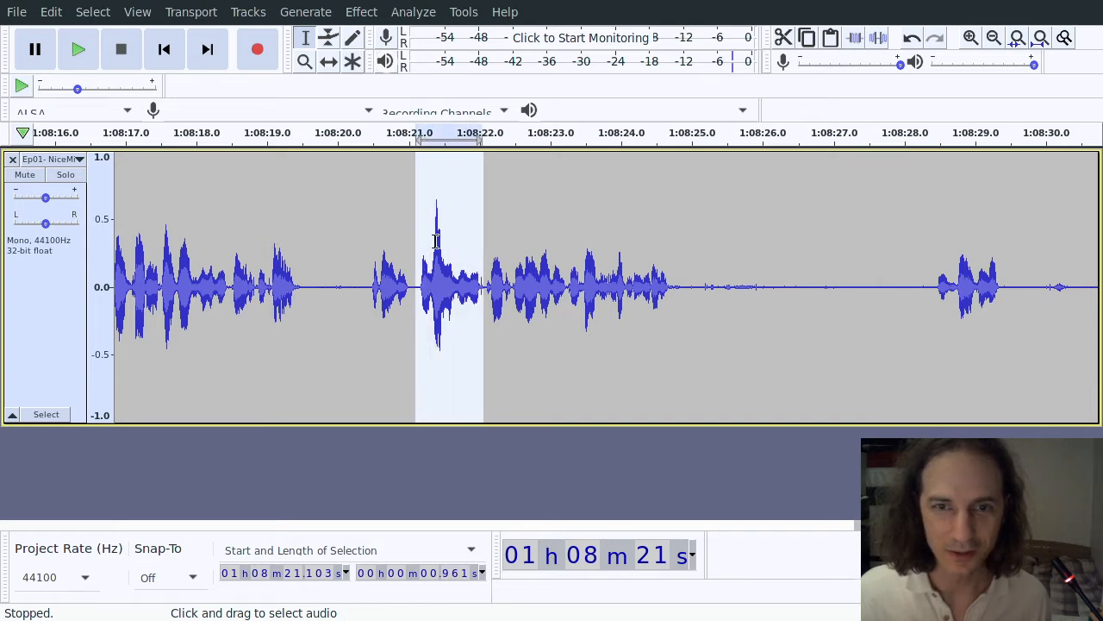
drag(434, 211, 453, 217)
click(397, 136)
Step: Apply the Compressor to the entire track with threshold -27 dB, noise floor -30 dB, ratio 7.8:1, attack 0.43 s and release 1.0 s
key(F4)
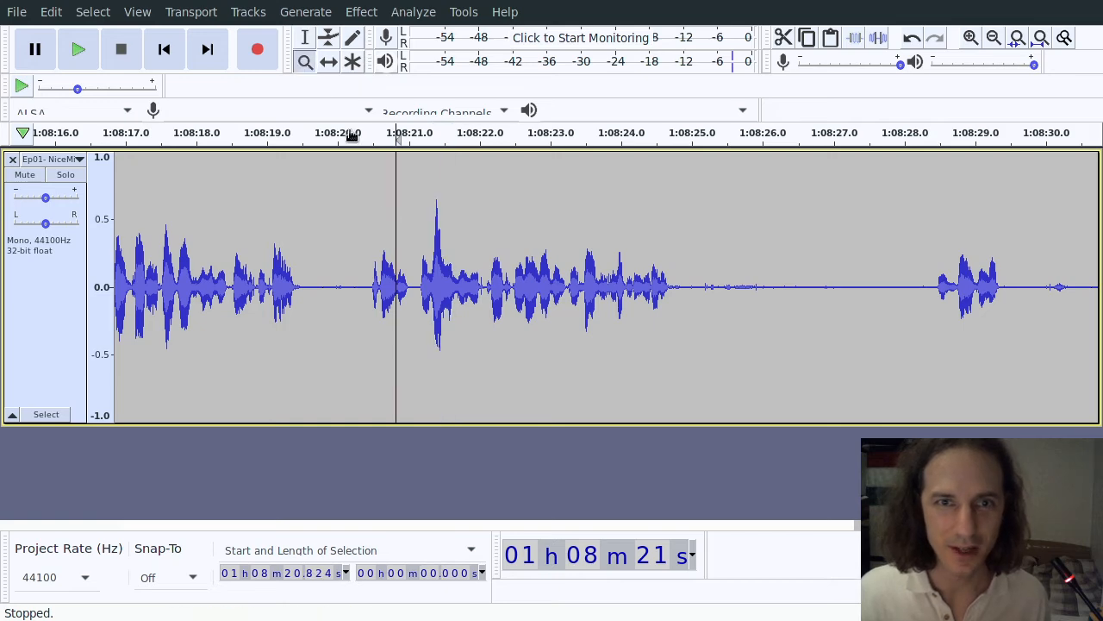
right_click(404, 242)
right_click(405, 241)
right_click(523, 188)
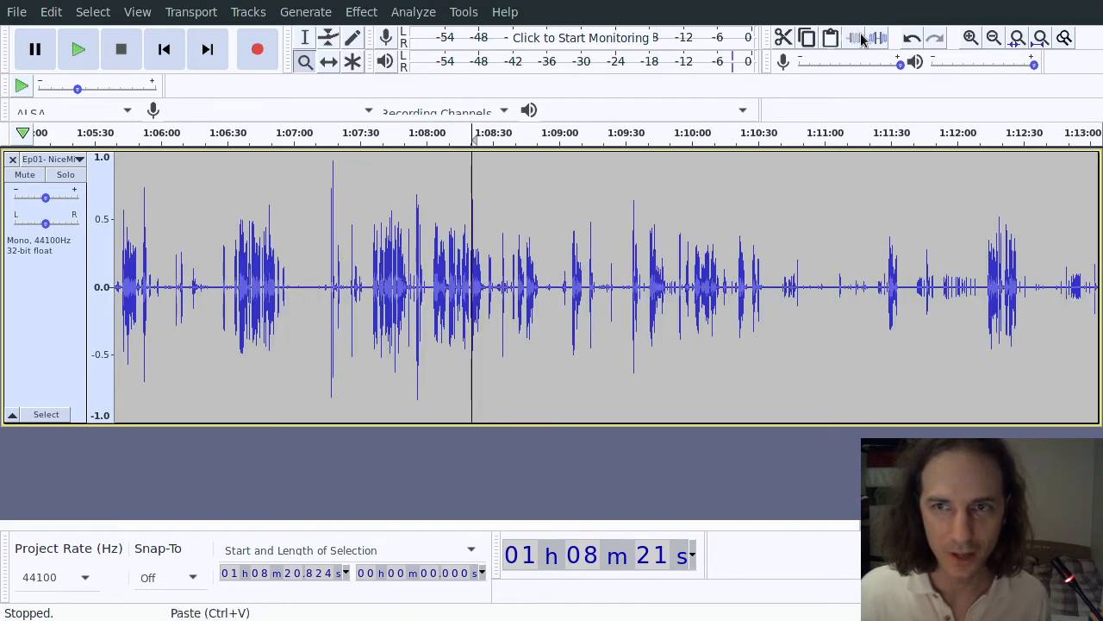
click(1040, 38)
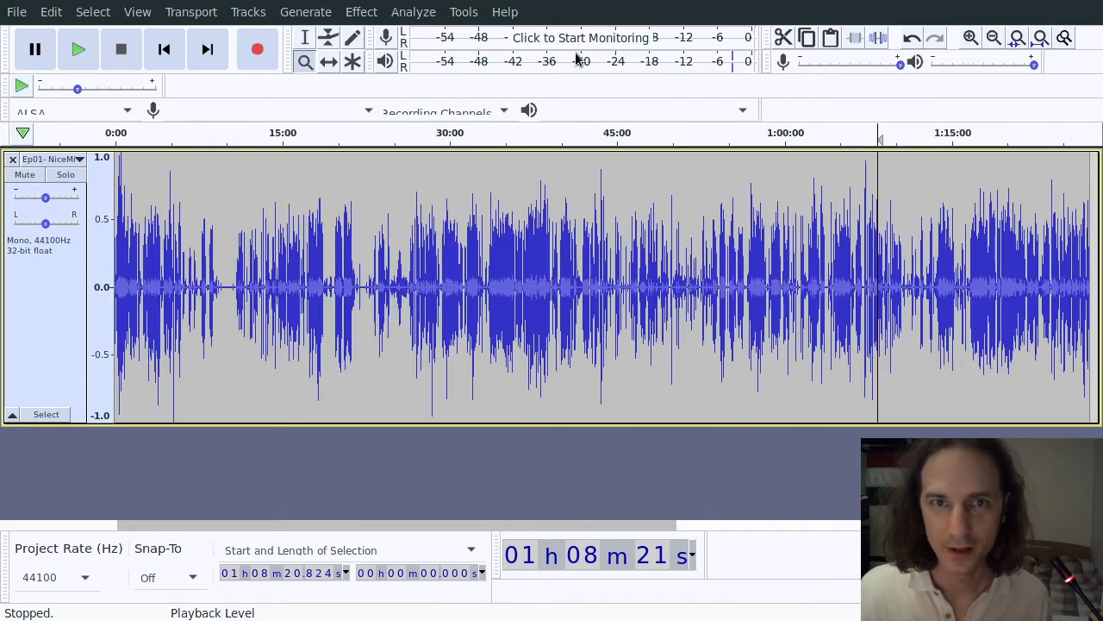
click(305, 37)
key(ctrl+a)
click(431, 14)
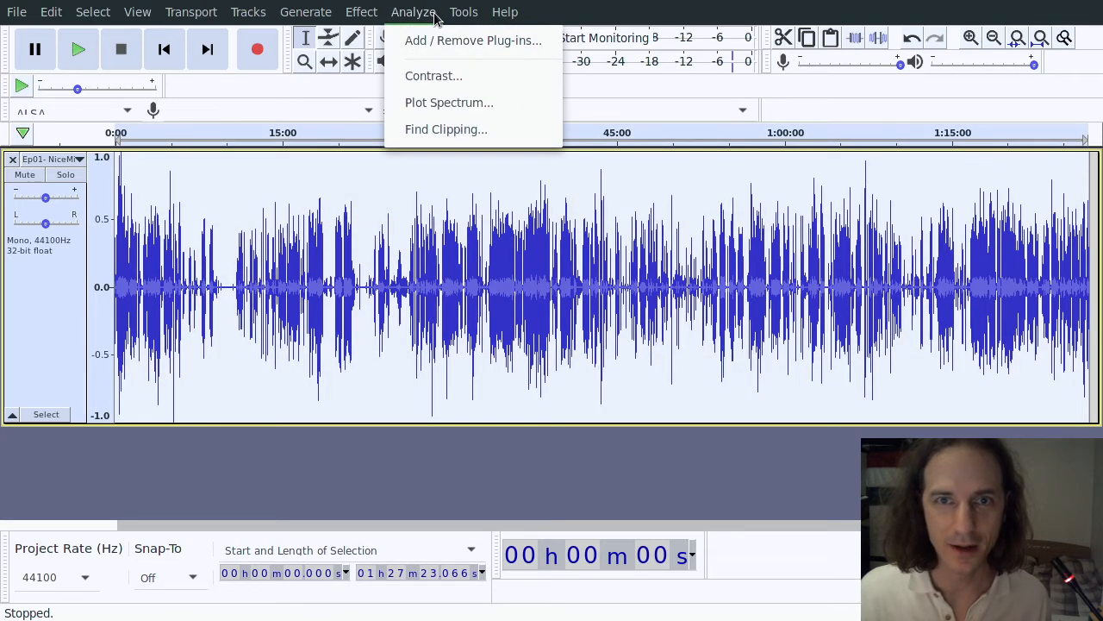
mouse_move(366, 12)
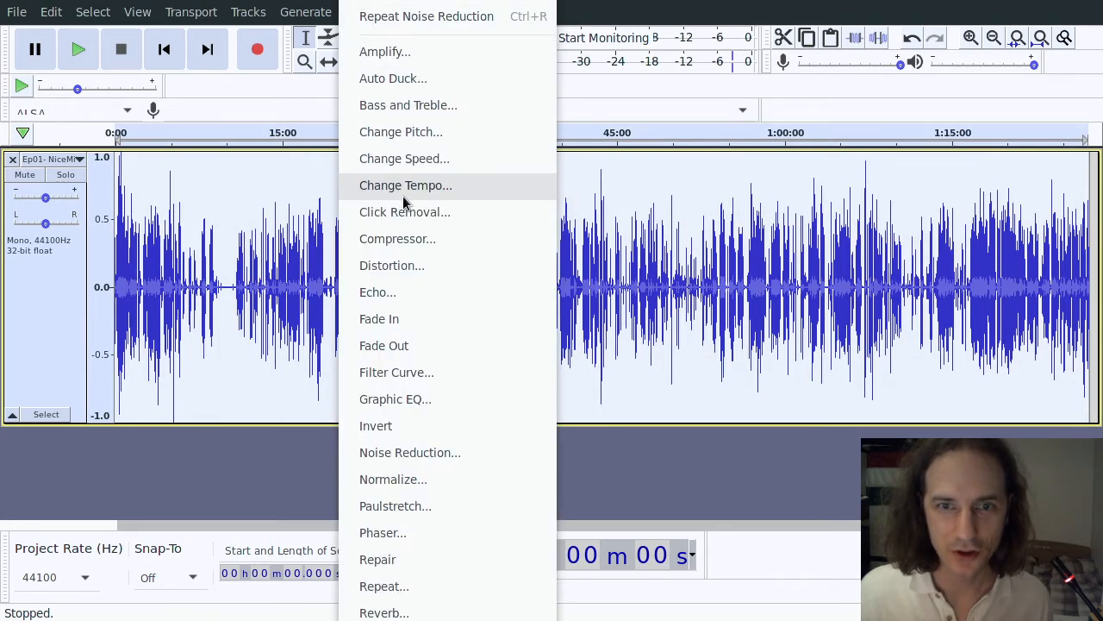
click(407, 240)
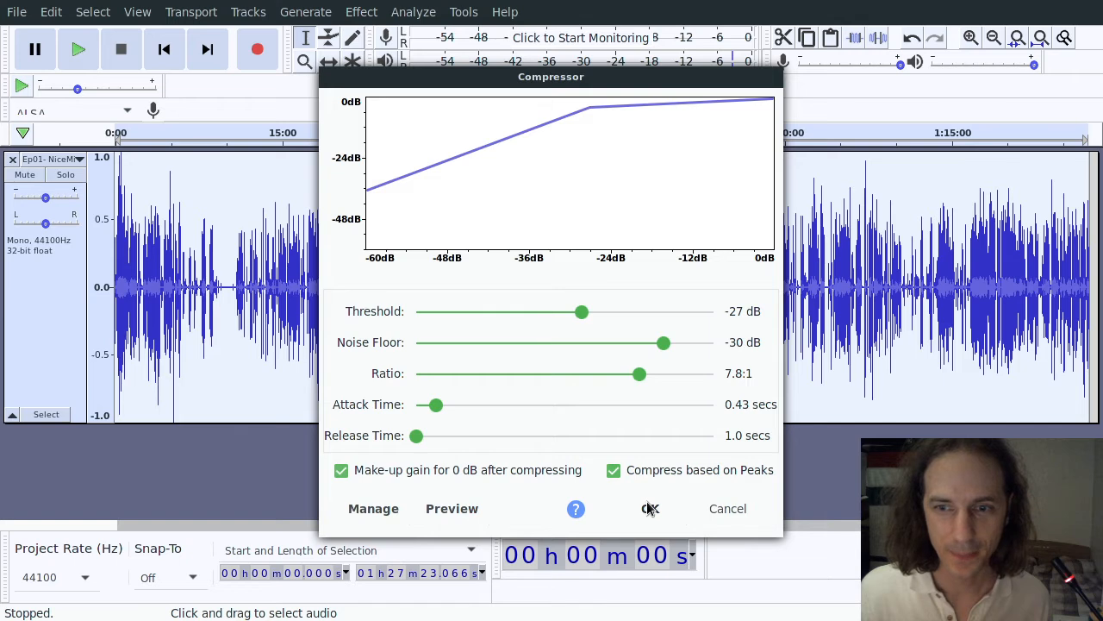
click(650, 508)
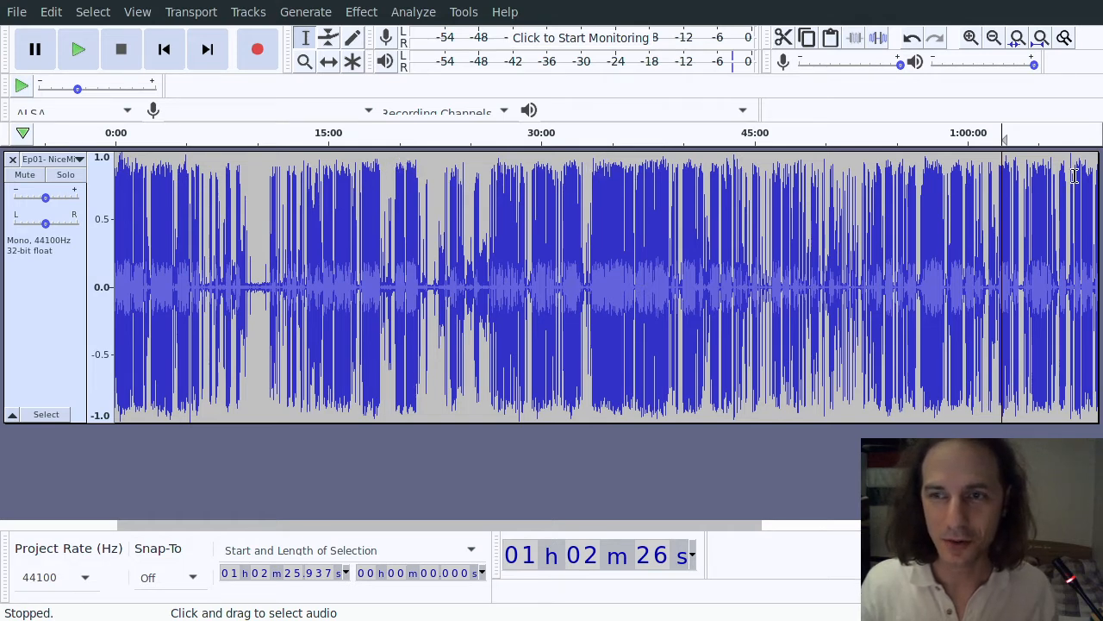
Step: Select the quiet stretch of the compressed track starting at about 9:45 and lasting about 47 s
click(303, 62)
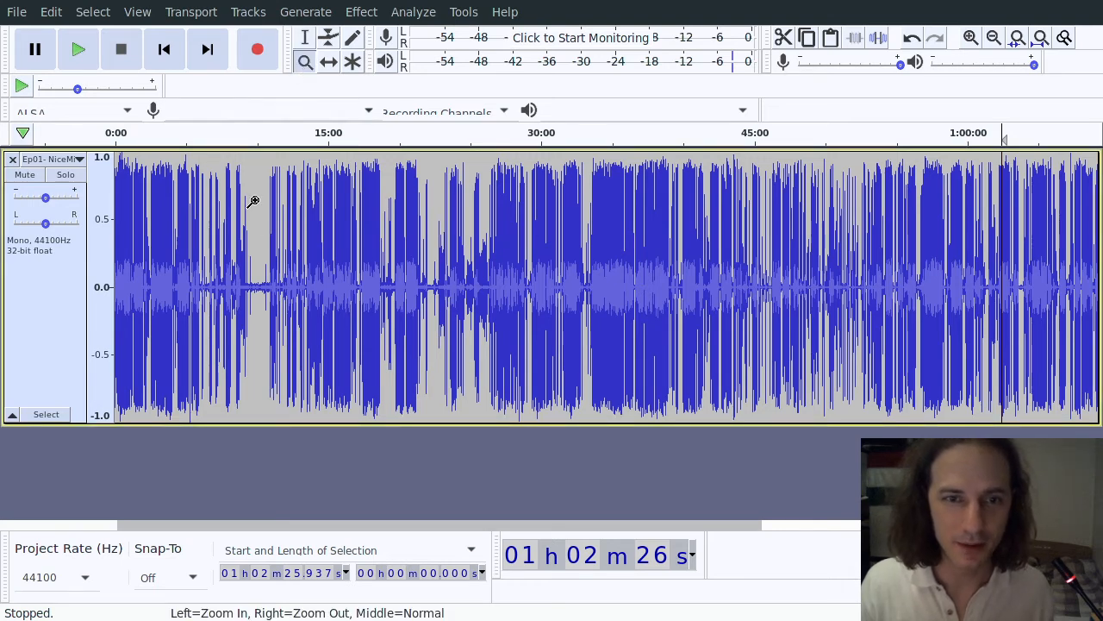
click(281, 286)
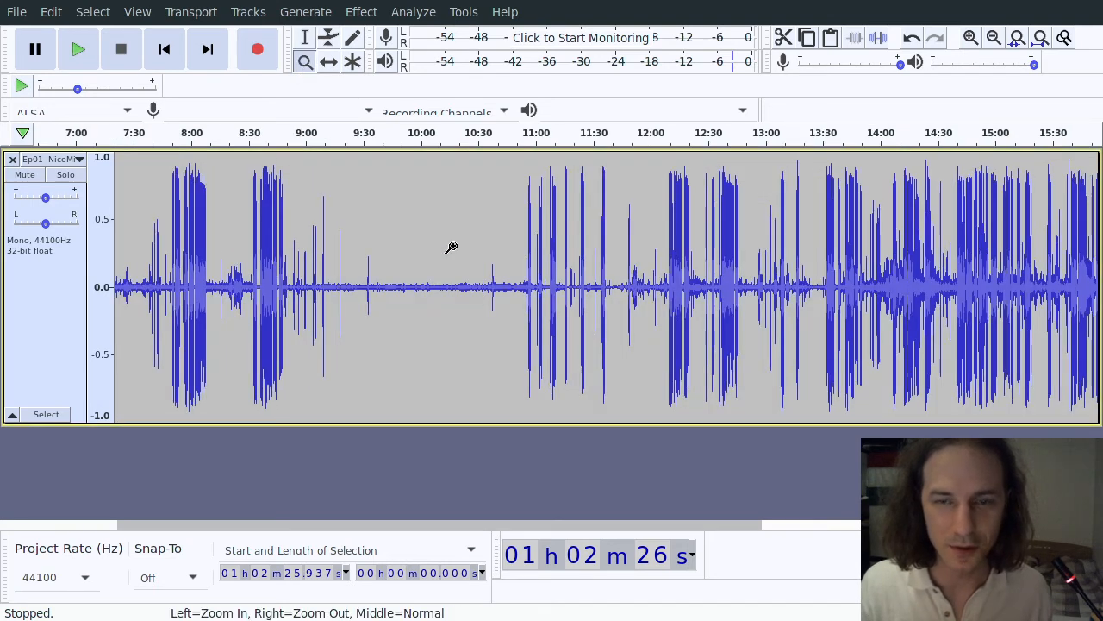
key(F1)
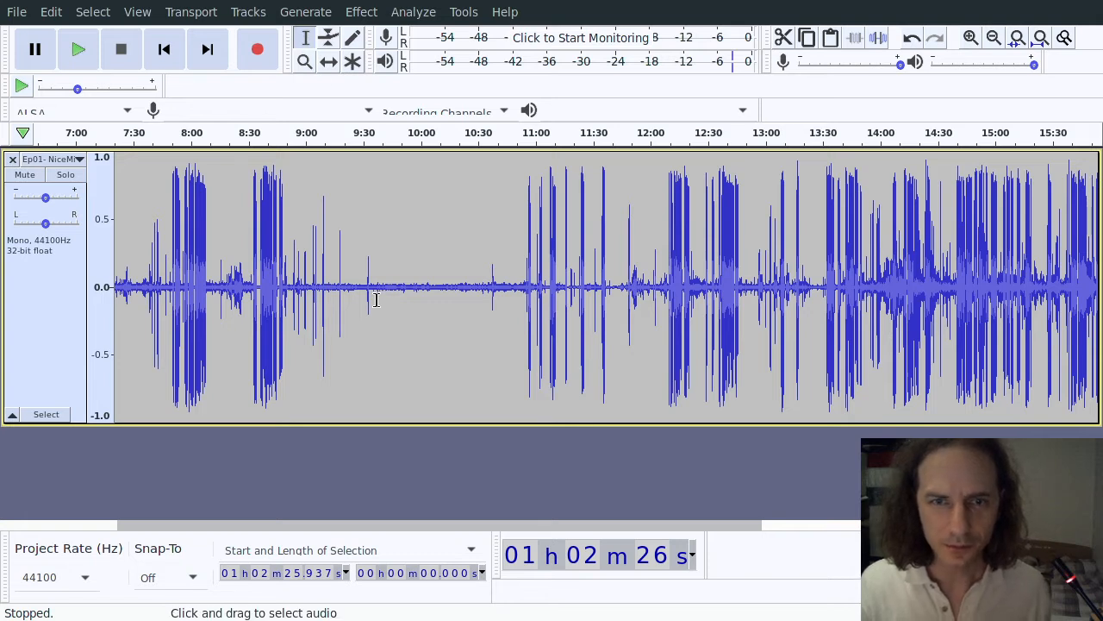
mouse_move(376, 308)
mouse_down()
mouse_move(471, 308)
mouse_move(392, 308)
mouse_up()
click(469, 308)
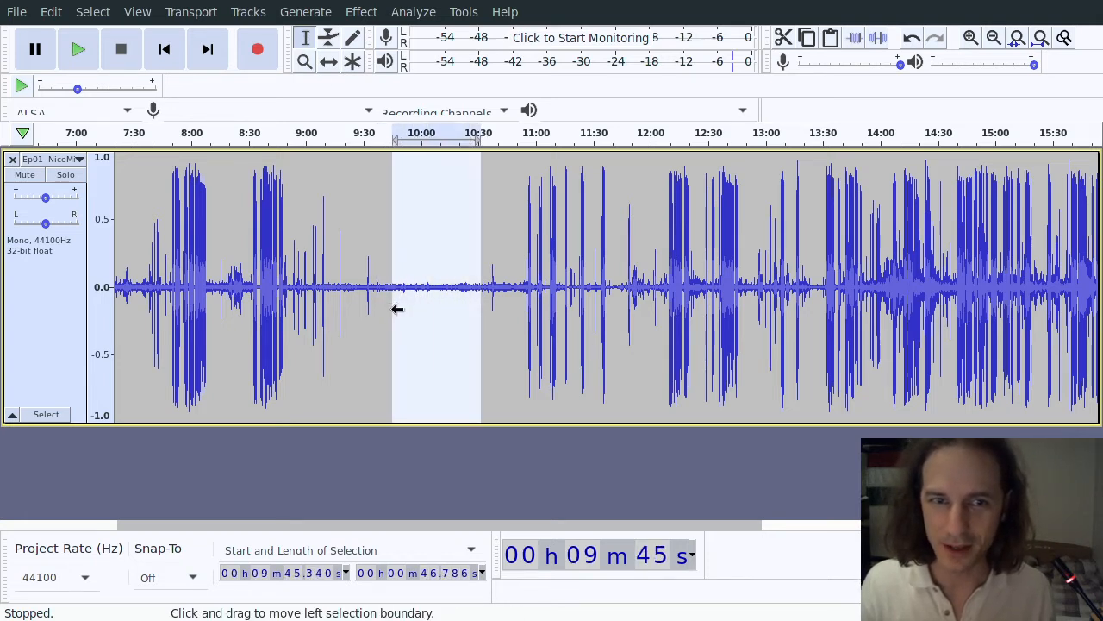
Step: Listen to the residual noise in the quiet stretch by playing it from about 9:58 and again from about 10:07
click(491, 296)
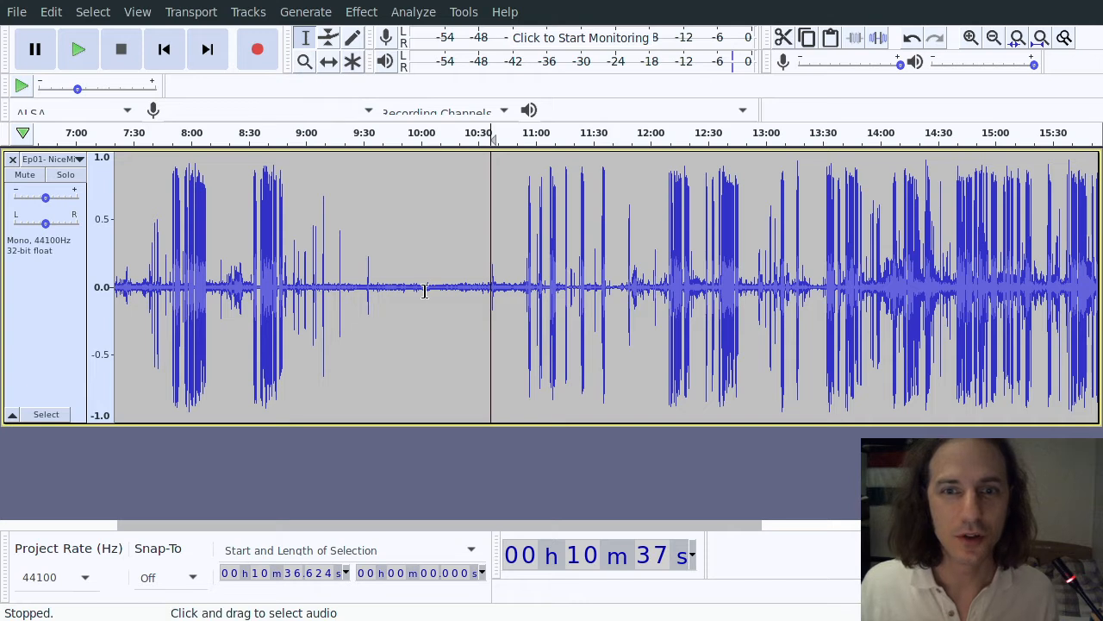
drag(394, 285, 492, 286)
click(470, 278)
click(417, 252)
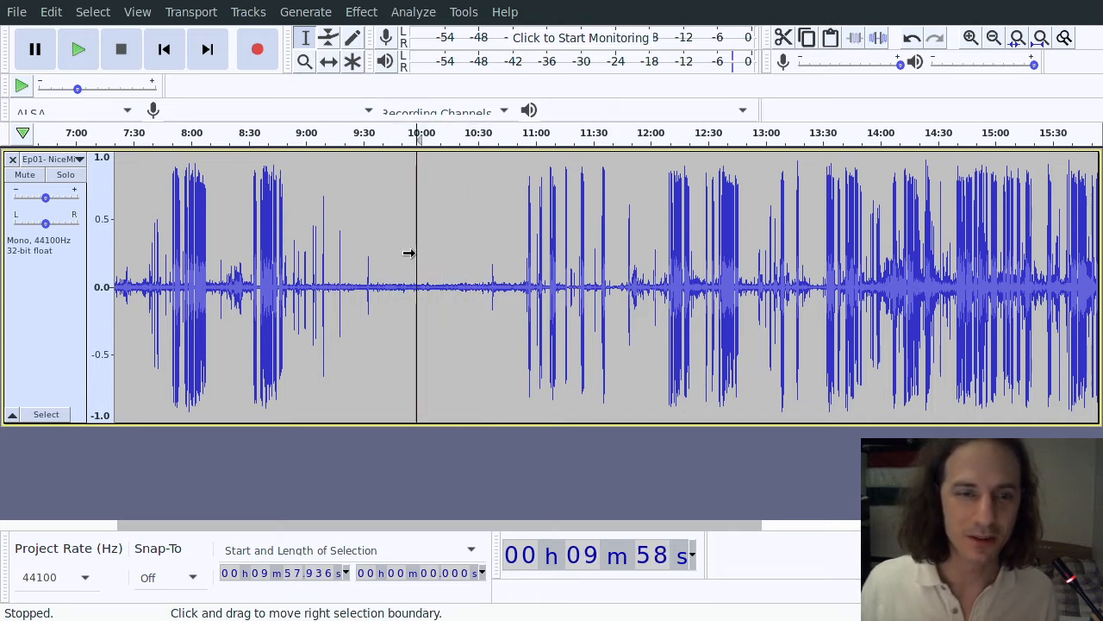
key(space)
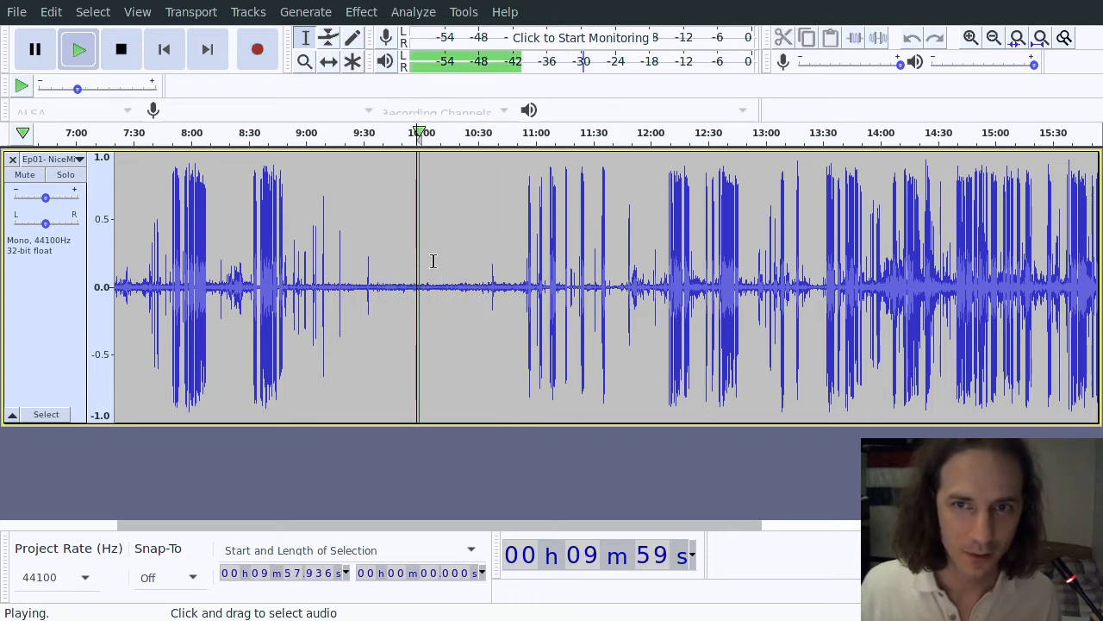
key(space)
click(436, 263)
key(space)
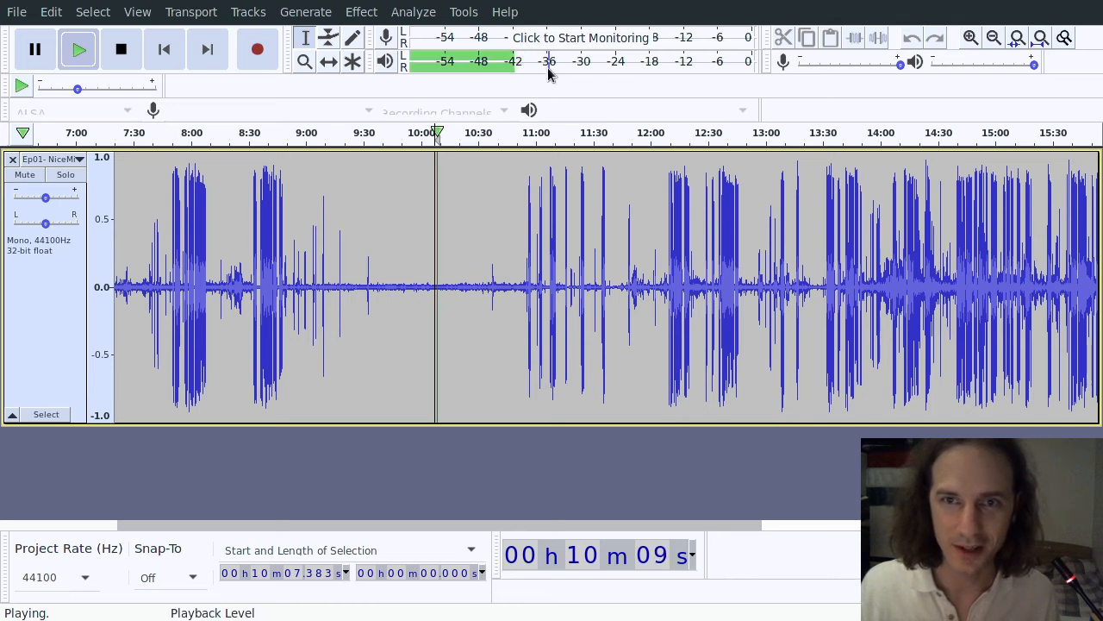
key(space)
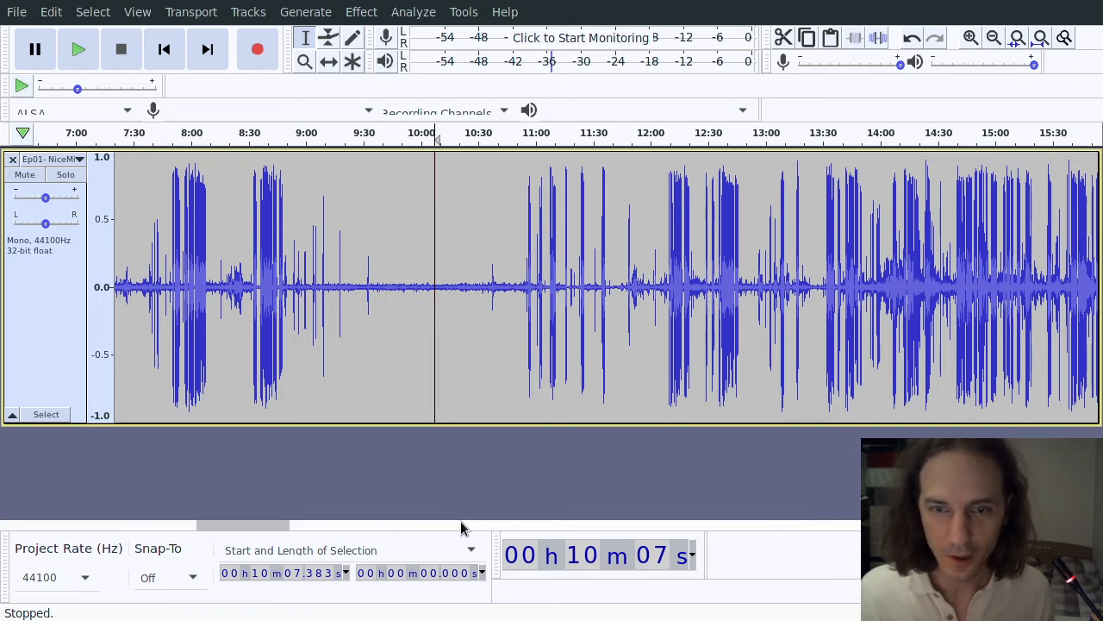
Step: Draw an amplitude envelope near the start of the track that peaks at about 2:44 and dips to about half level at about 3:04
drag(268, 527, 119, 532)
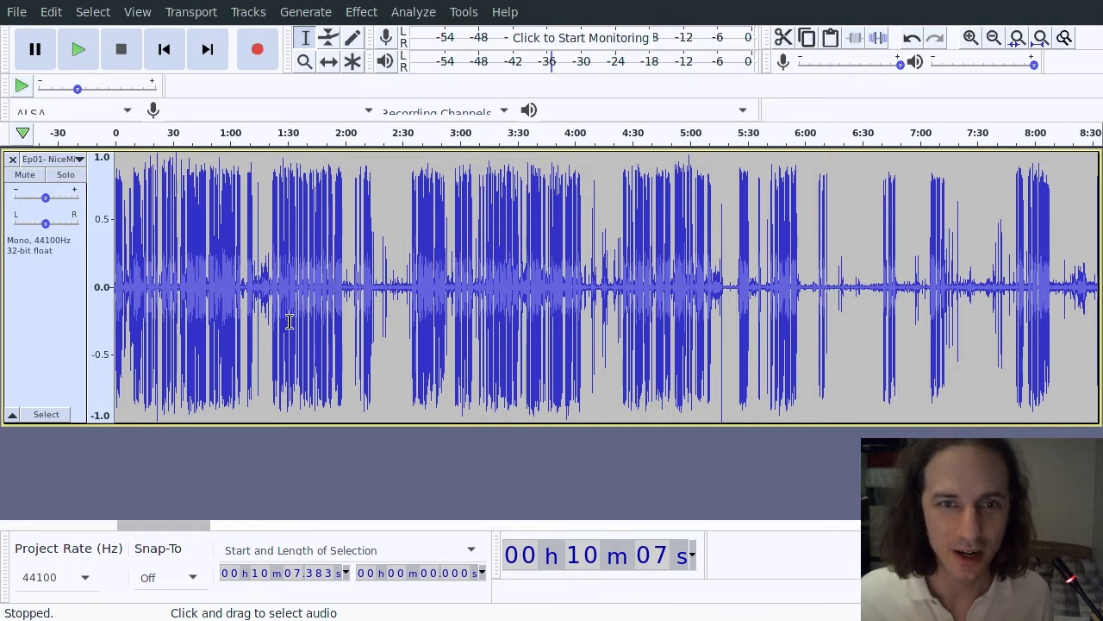
click(330, 43)
mouse_move(185, 530)
mouse_down()
mouse_move(210, 526)
mouse_move(187, 526)
mouse_up()
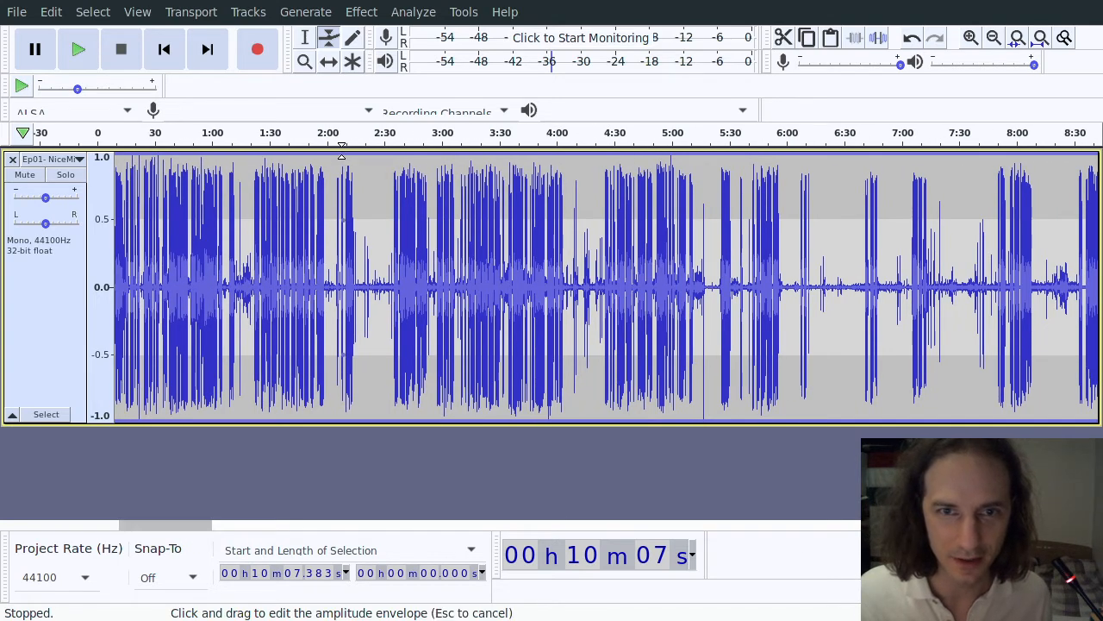
drag(346, 157, 398, 135)
drag(408, 176, 412, 147)
drag(450, 172, 450, 242)
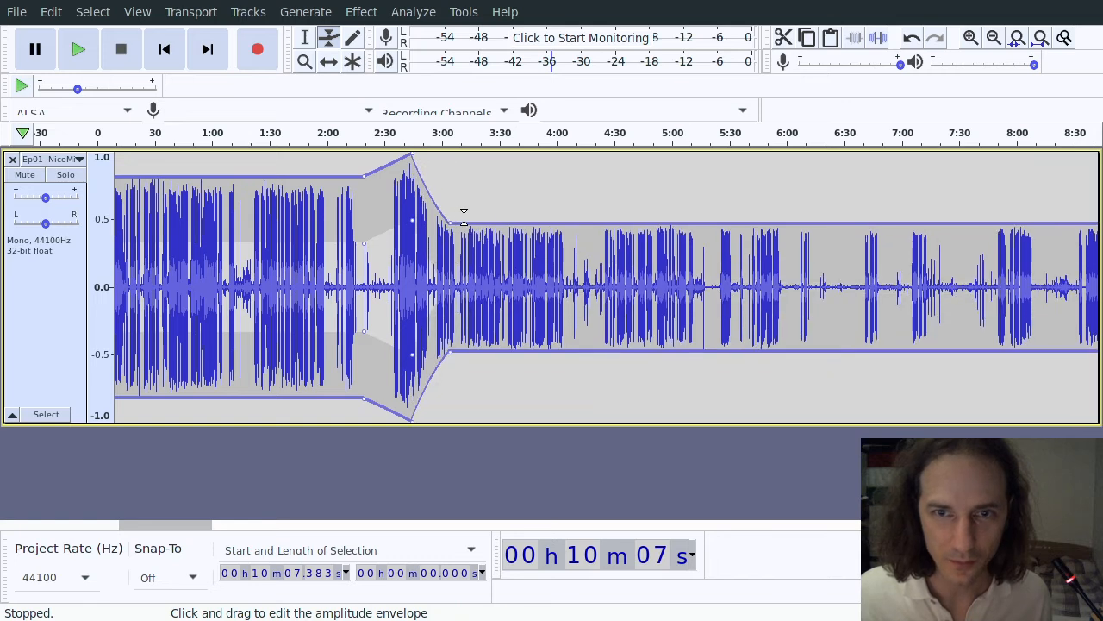
Step: Shape the envelope to near full level from about 3:35 to 4:03, about 0.4 from 4:16 onward, and full level before about 2:17
drag(510, 217, 510, 140)
drag(588, 173, 588, 247)
drag(563, 207, 564, 156)
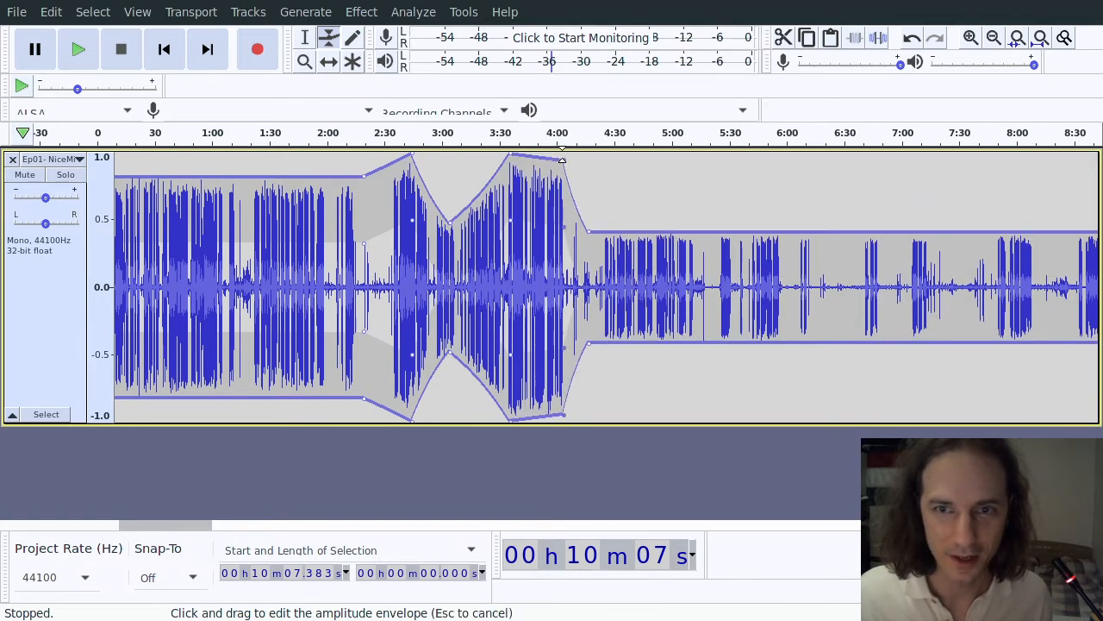
drag(385, 385, 361, 421)
Step: Zoom in on the section from about 1:05 to 1:34 and listen to the isolated spike at about 1:15
click(304, 61)
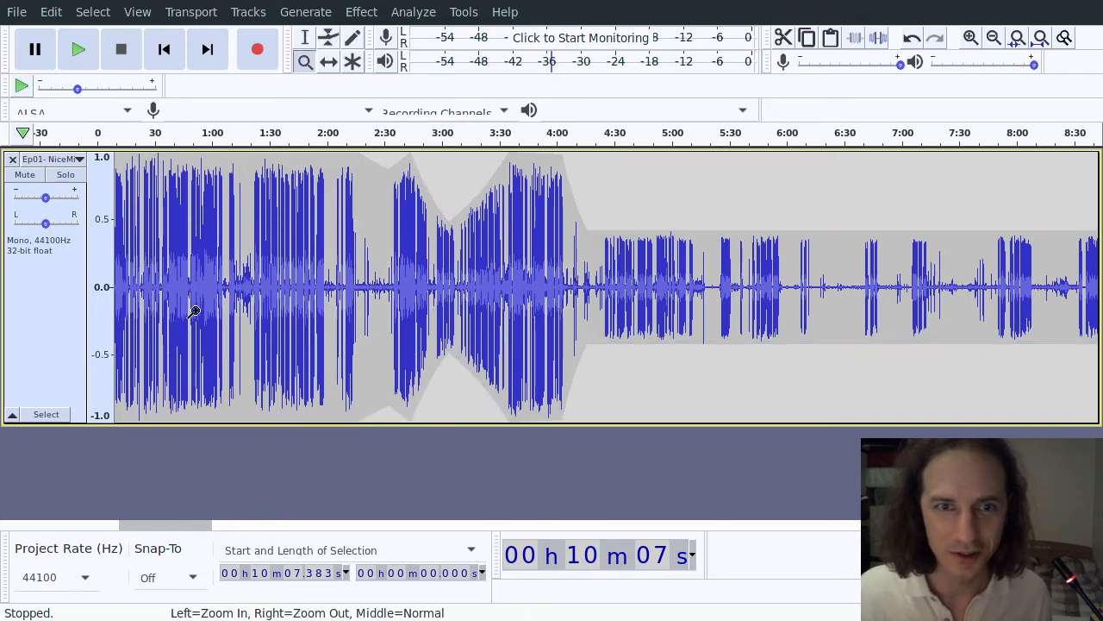
drag(190, 310, 441, 324)
drag(187, 256, 422, 274)
click(330, 40)
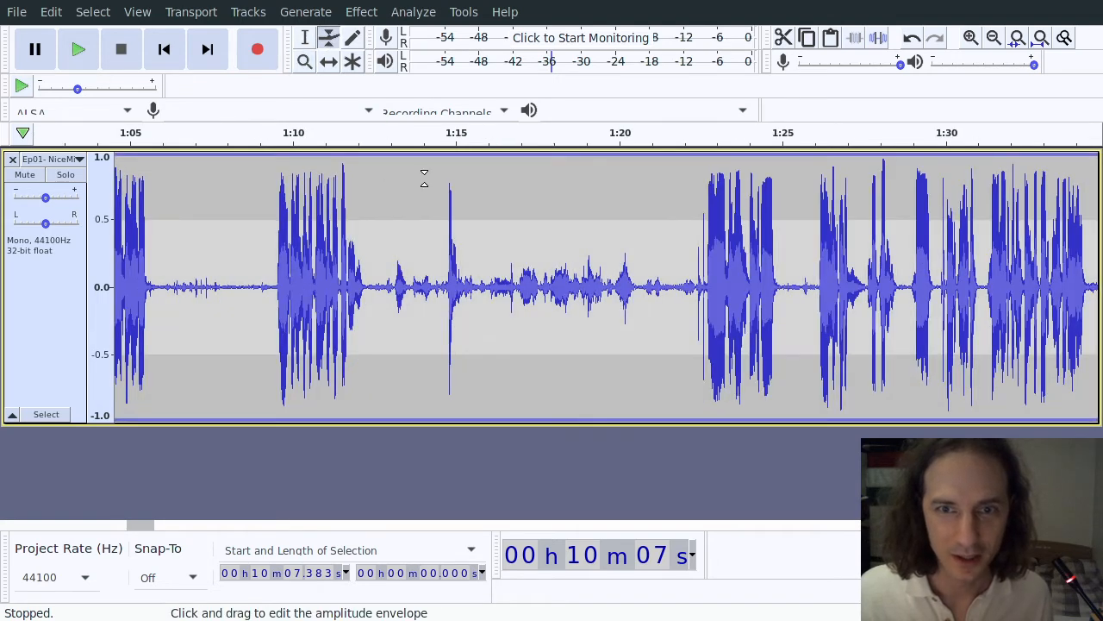
click(450, 129)
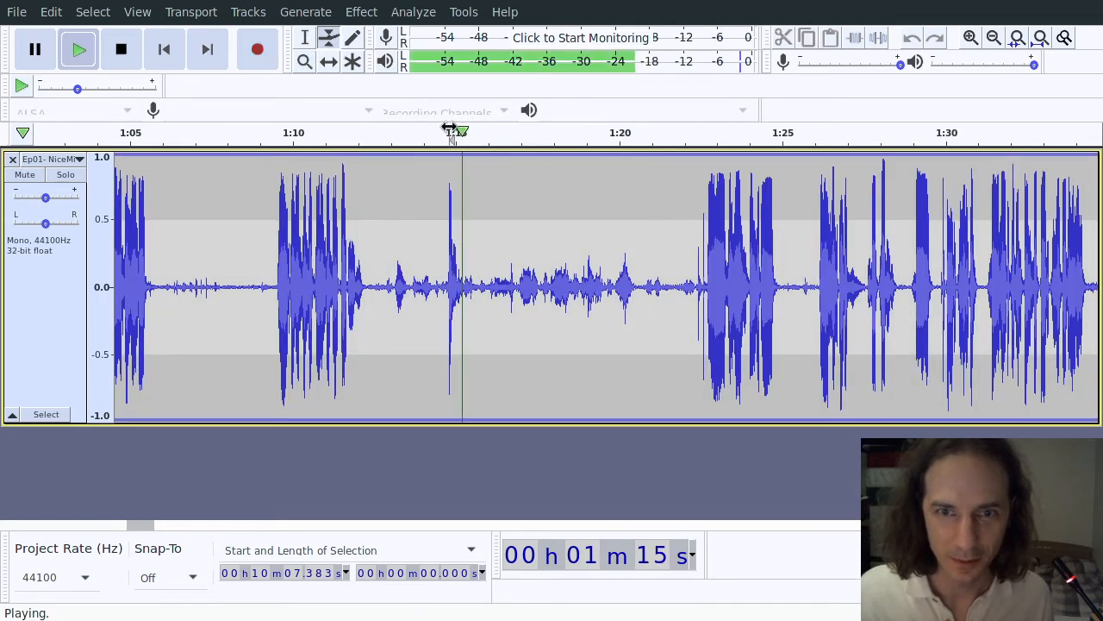
click(401, 135)
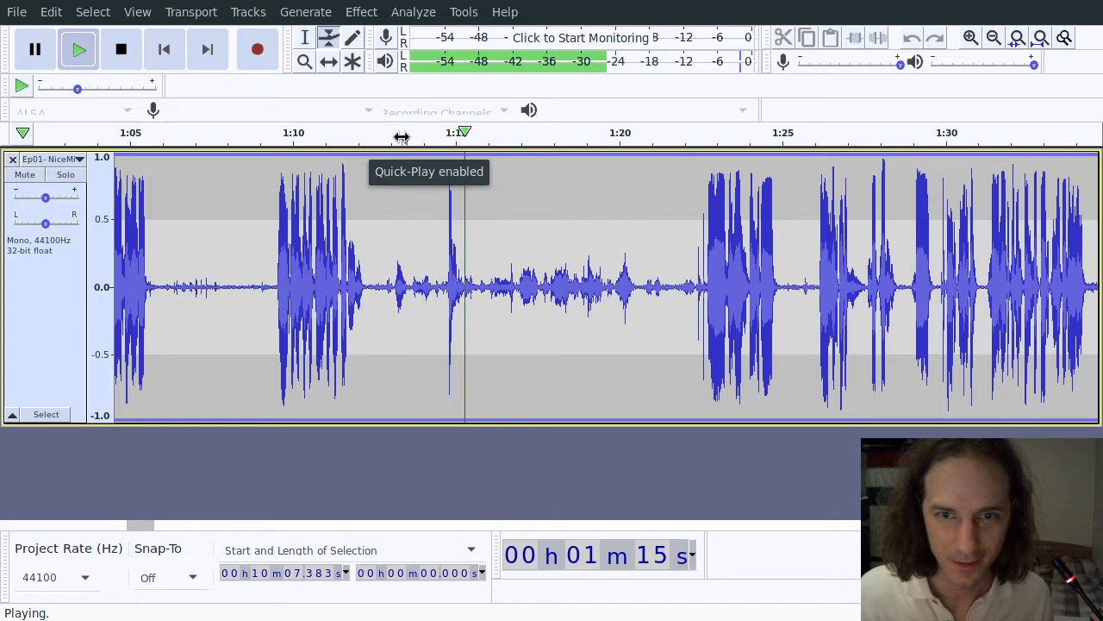
key(space)
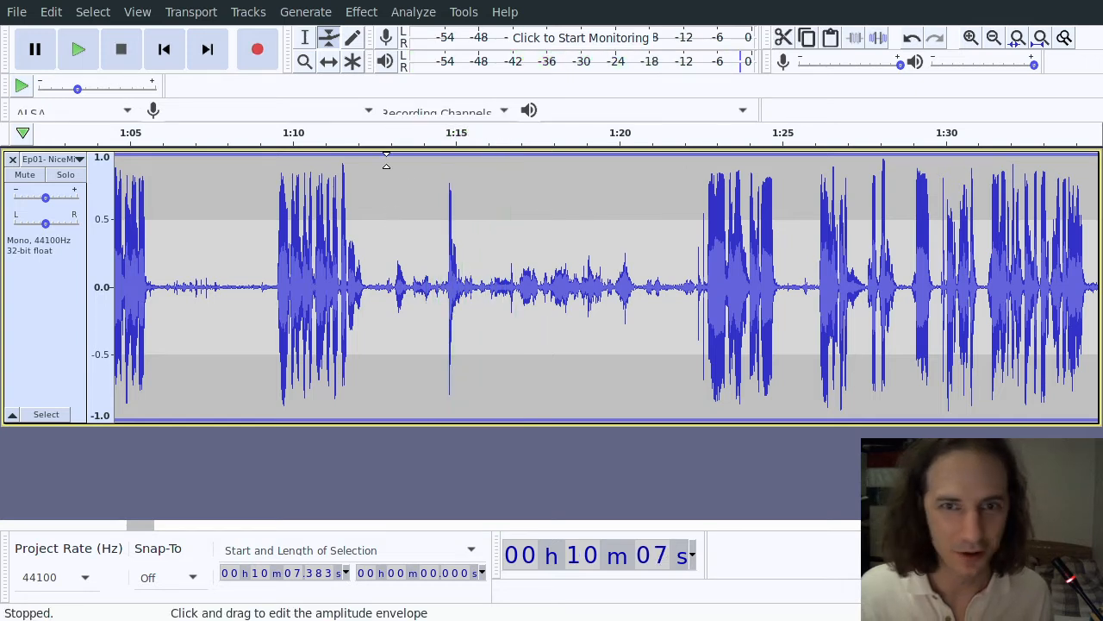
Step: Silence the unwanted sounds between about 1:12.4 and 1:22 by lowering the amplitude envelope to near zero with steep edges
click(372, 154)
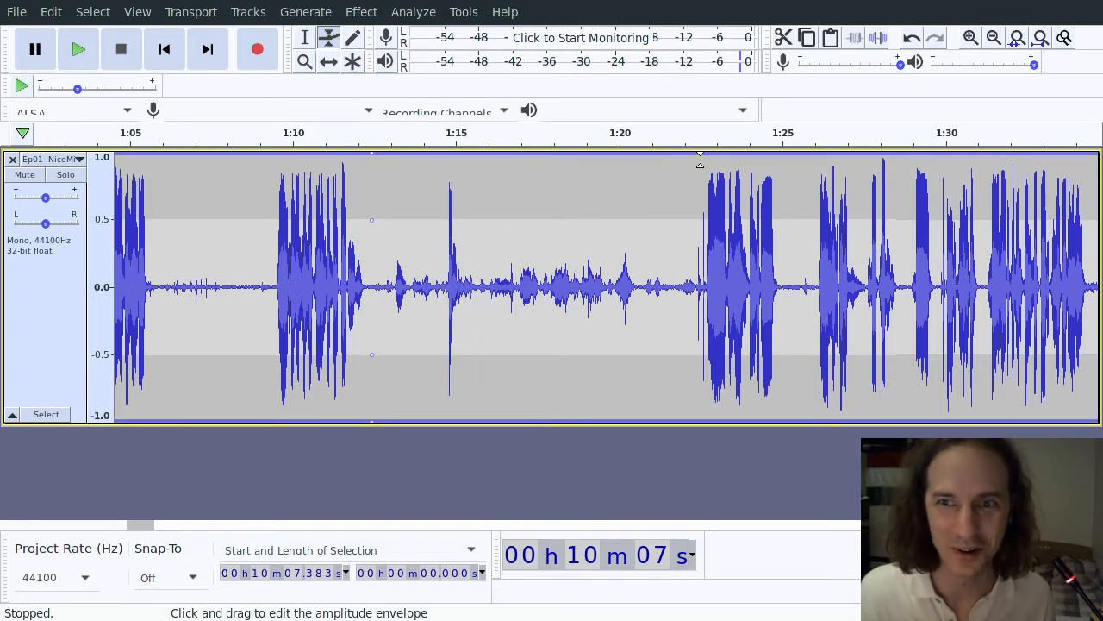
click(693, 155)
drag(640, 227, 634, 288)
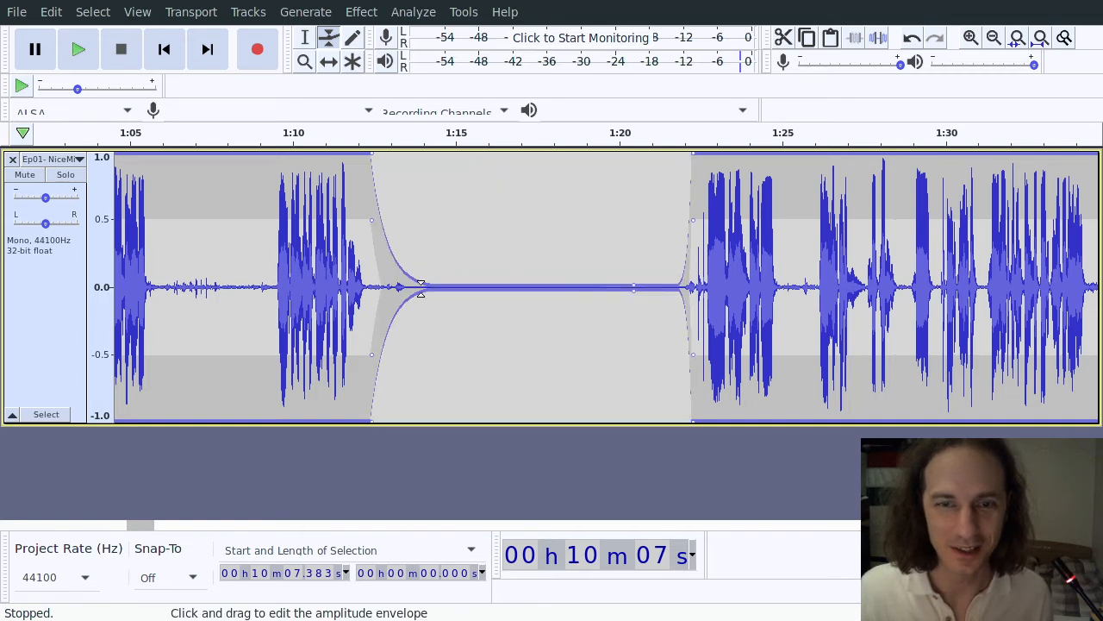
drag(420, 289, 395, 289)
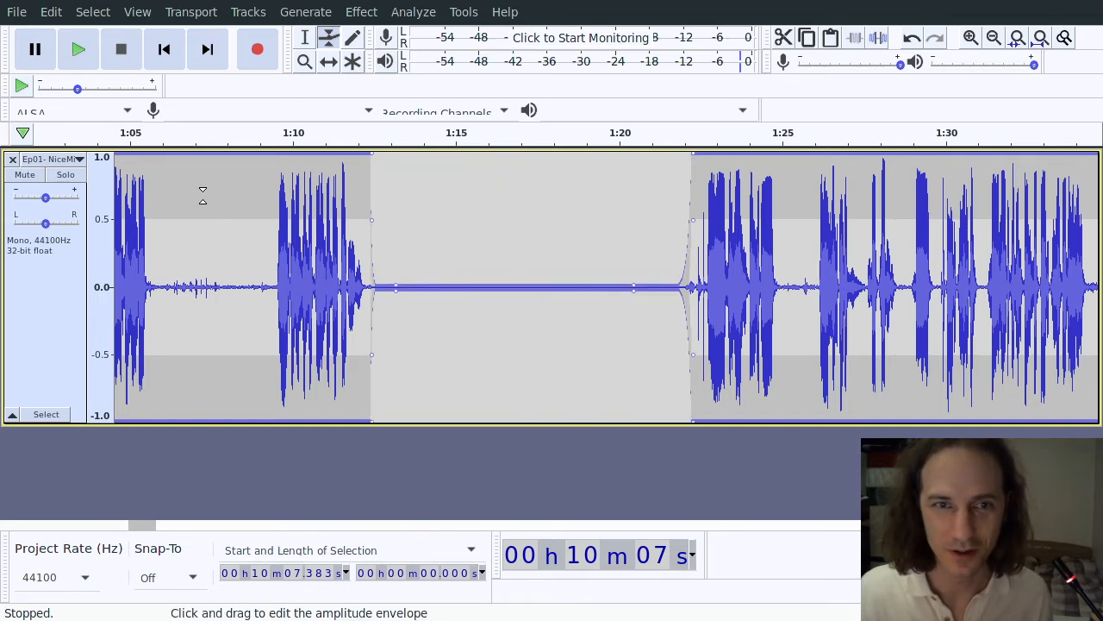
Step: Lower the amplitude envelope to near zero in the speech pause from about 1:06 to 1:09
click(156, 155)
click(268, 155)
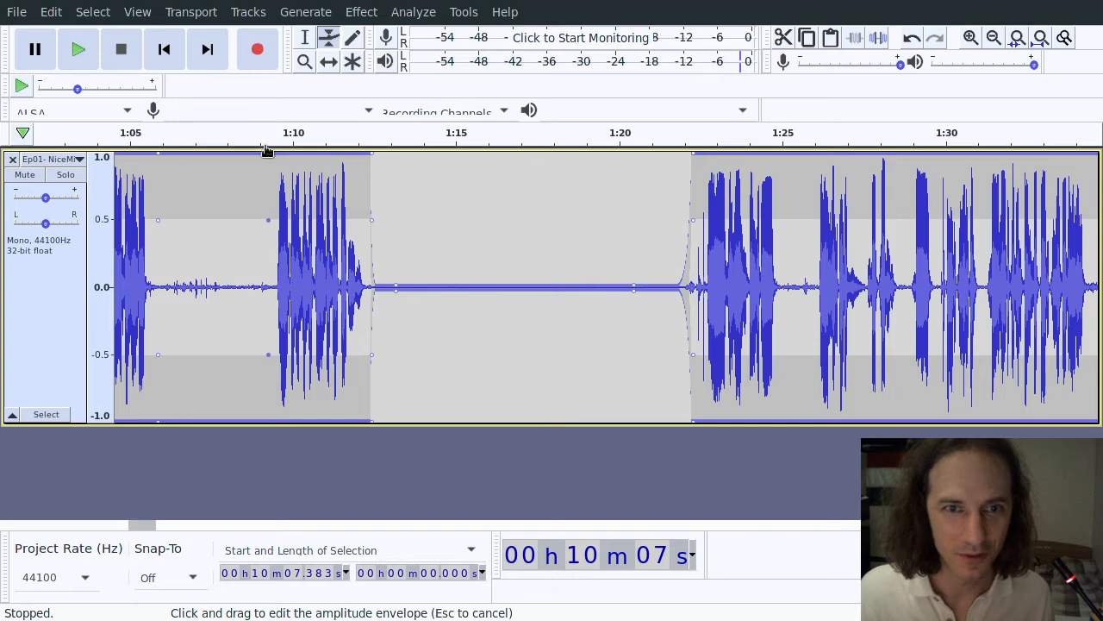
drag(217, 157, 217, 345)
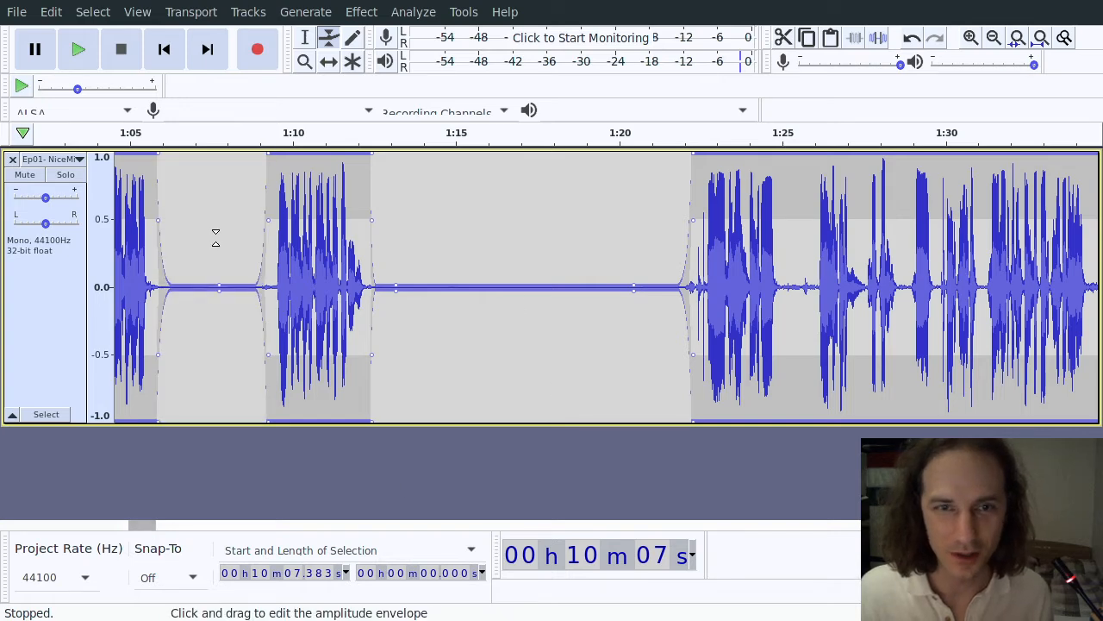
Step: Zoom in on the pause between about 2:14 and 2:36 and listen to its noises from about 2:20
click(304, 62)
right_click(468, 241)
right_click(485, 249)
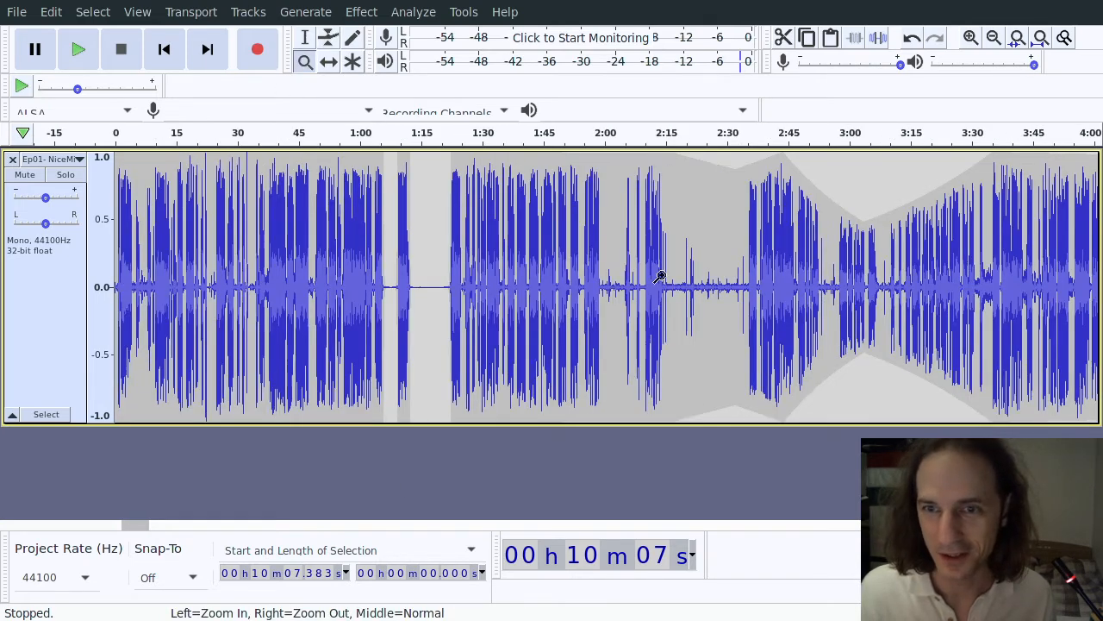
drag(751, 285, 655, 285)
click(365, 140)
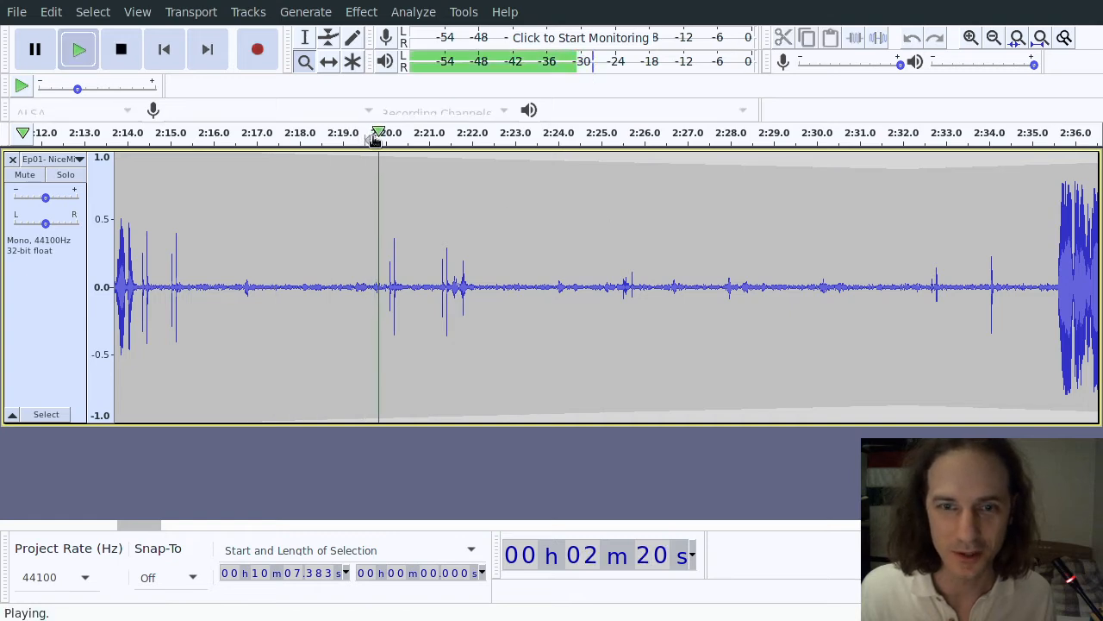
key(space)
Step: Pull the envelope to near zero from about 2:17 and return it to full level just before the speech at about 2:35
click(328, 37)
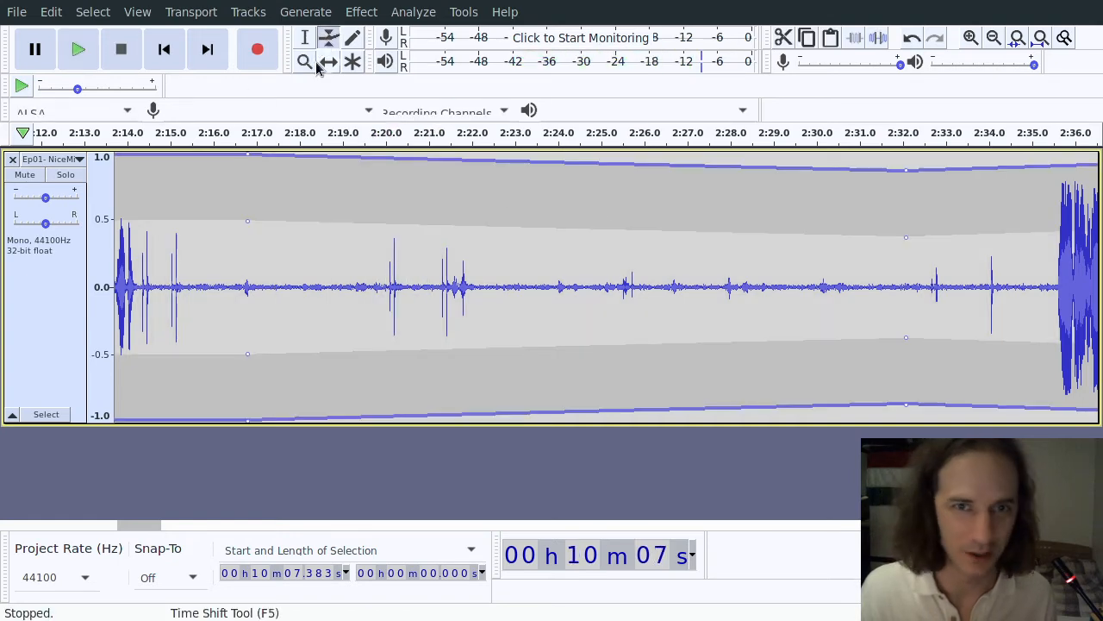
drag(504, 163, 520, 365)
click(309, 40)
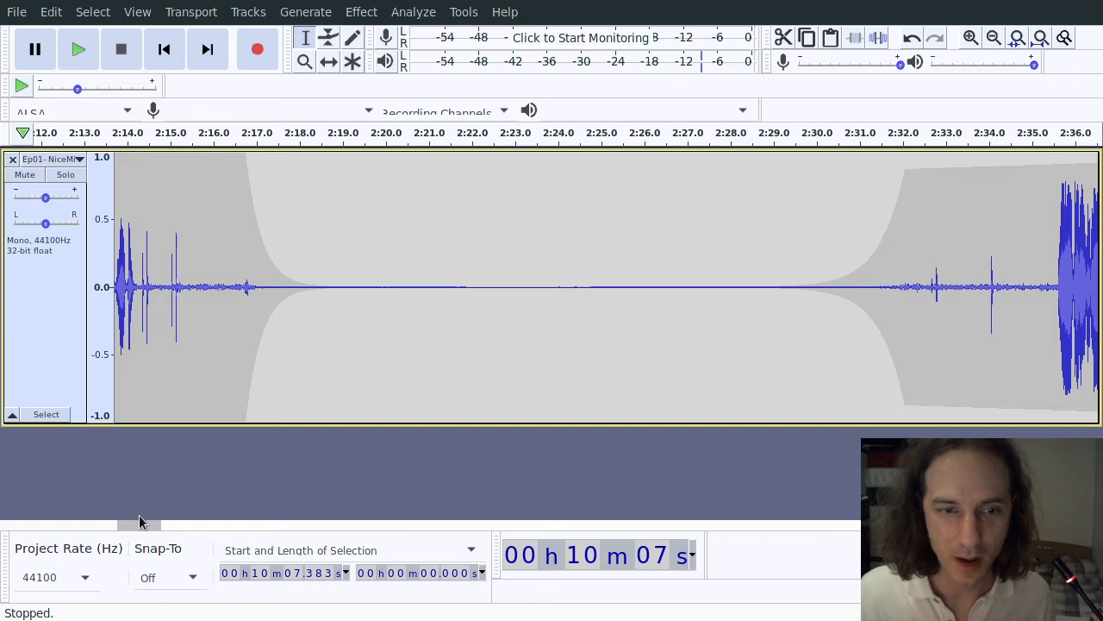
drag(141, 521, 154, 531)
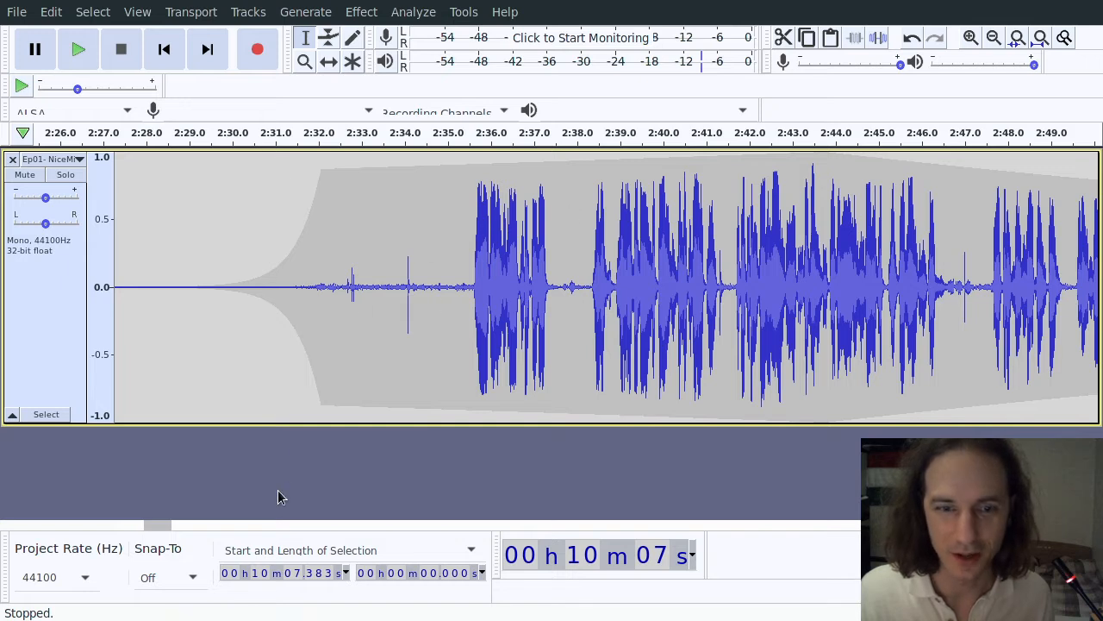
click(328, 37)
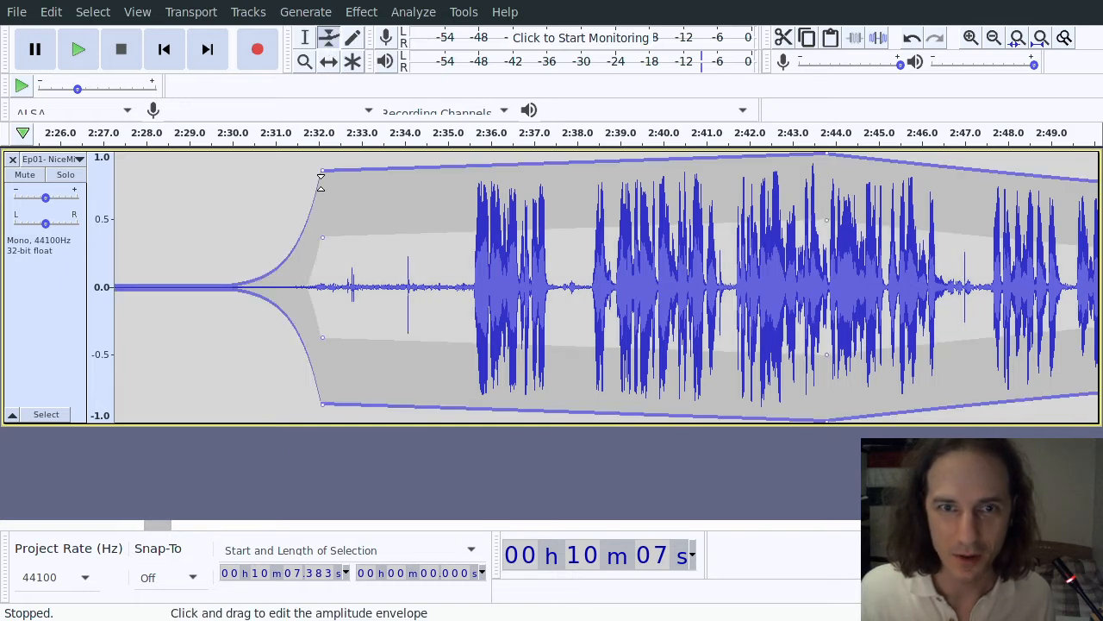
drag(323, 172, 464, 153)
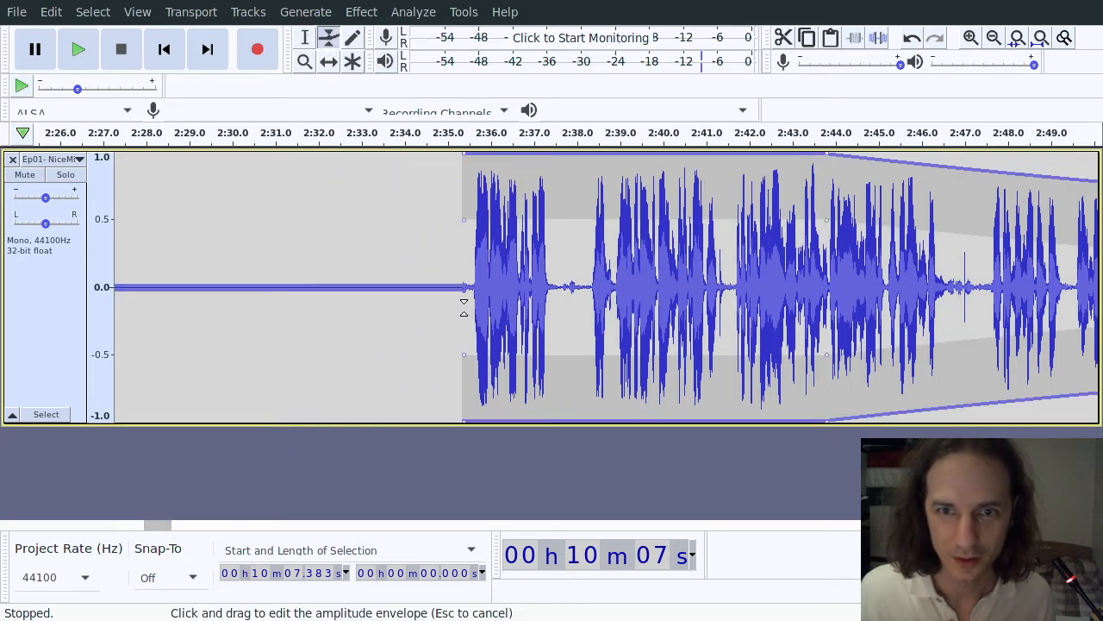
Step: Raise the amplitude envelope back to nearly full level for the whole track after about 4:15
drag(163, 525, 173, 525)
key(F4)
right_click(446, 253)
right_click(445, 253)
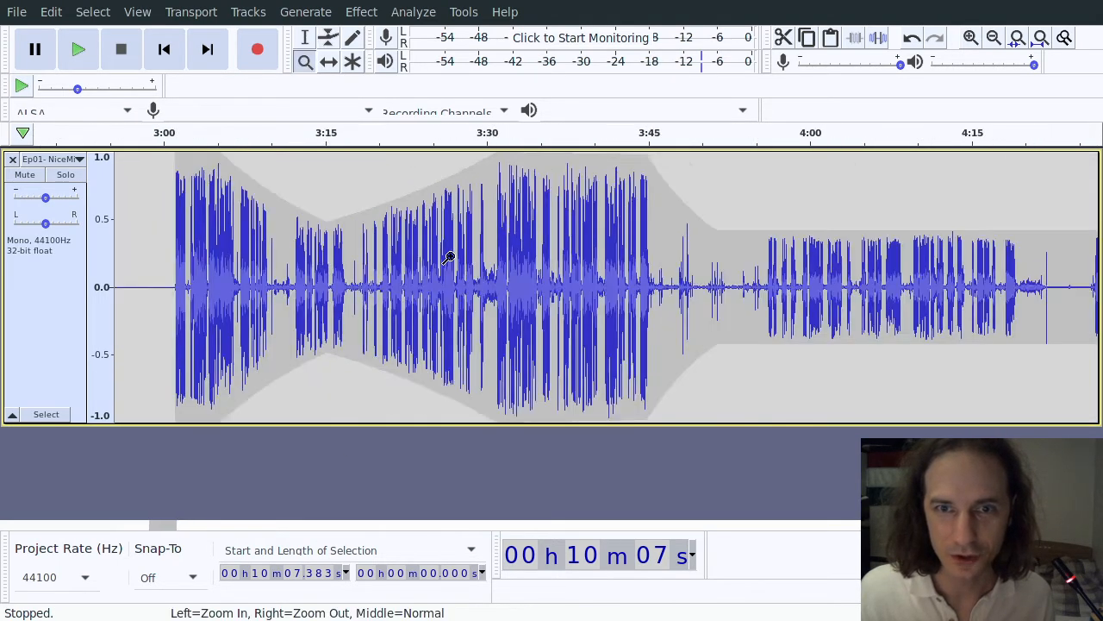
right_click(446, 254)
right_click(447, 255)
right_click(449, 257)
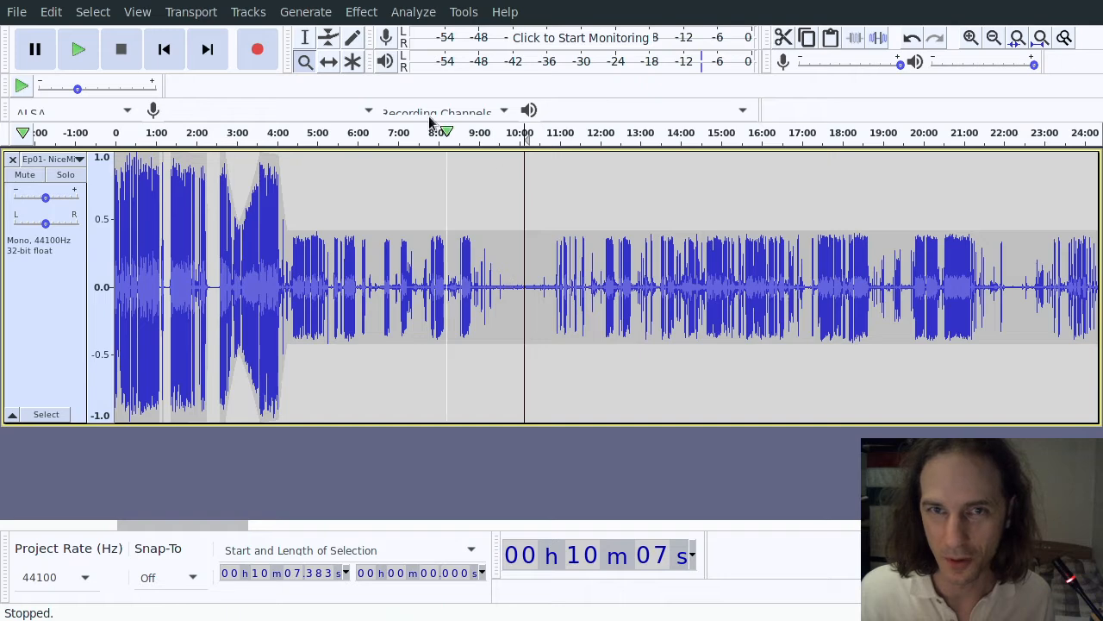
click(328, 37)
drag(289, 226, 405, 173)
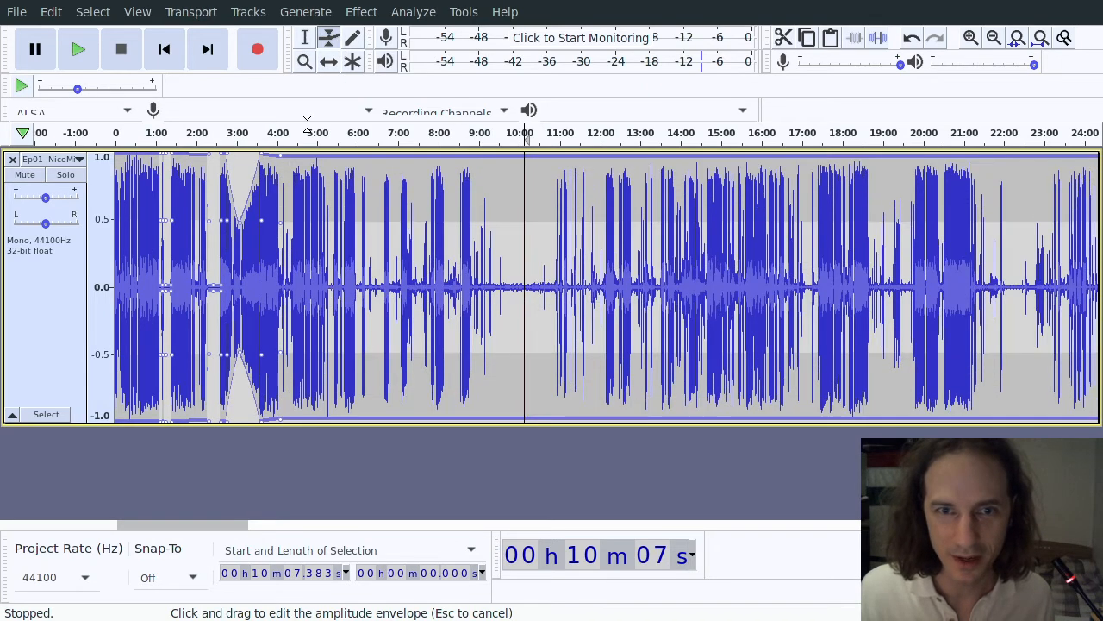
click(464, 164)
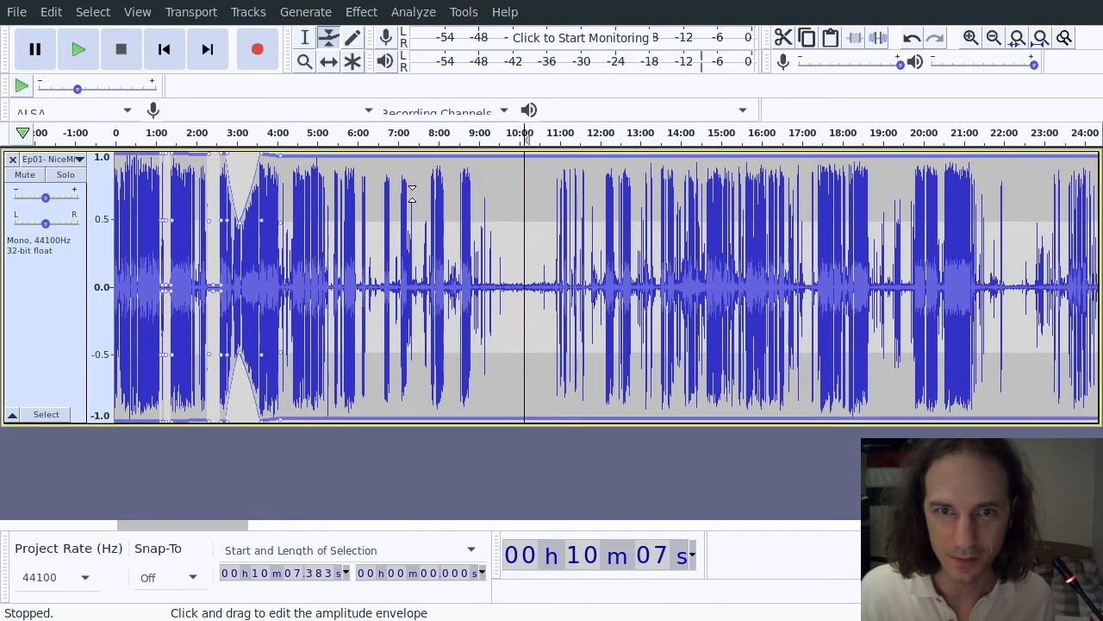
Step: Zoom in on the section from about 5:50 to 7:08 and listen to the isolated spike near 6:12
click(306, 64)
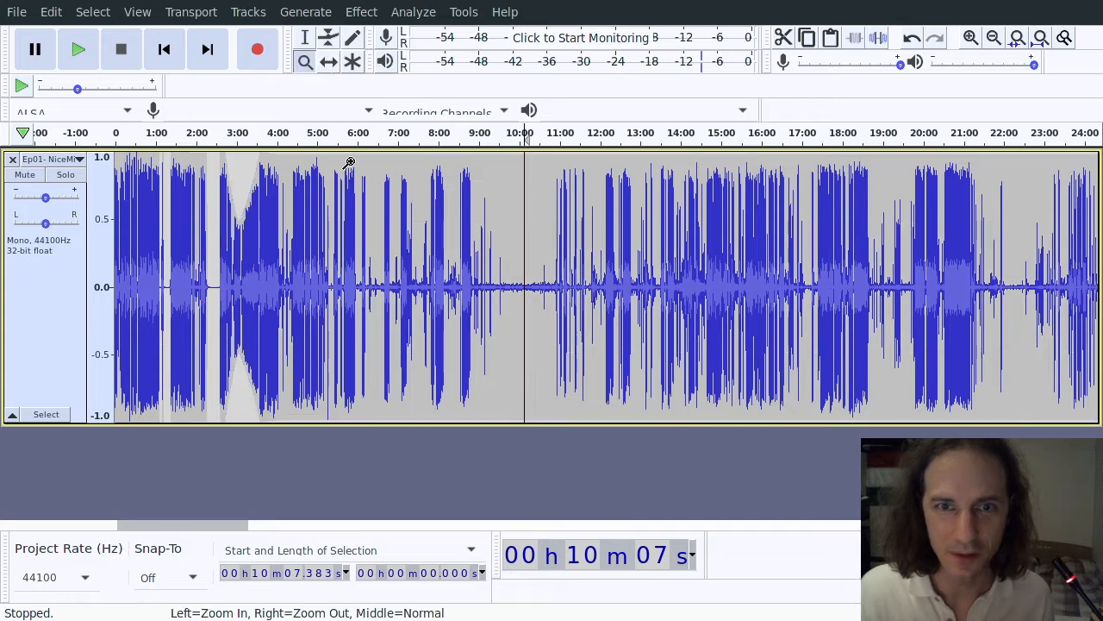
drag(350, 165, 401, 177)
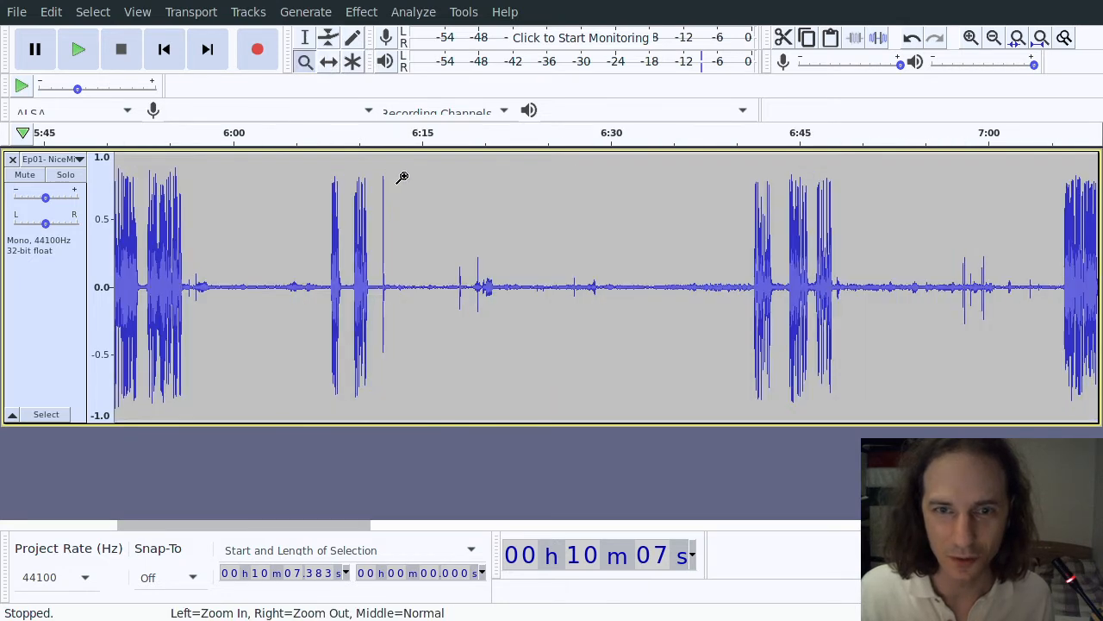
click(376, 134)
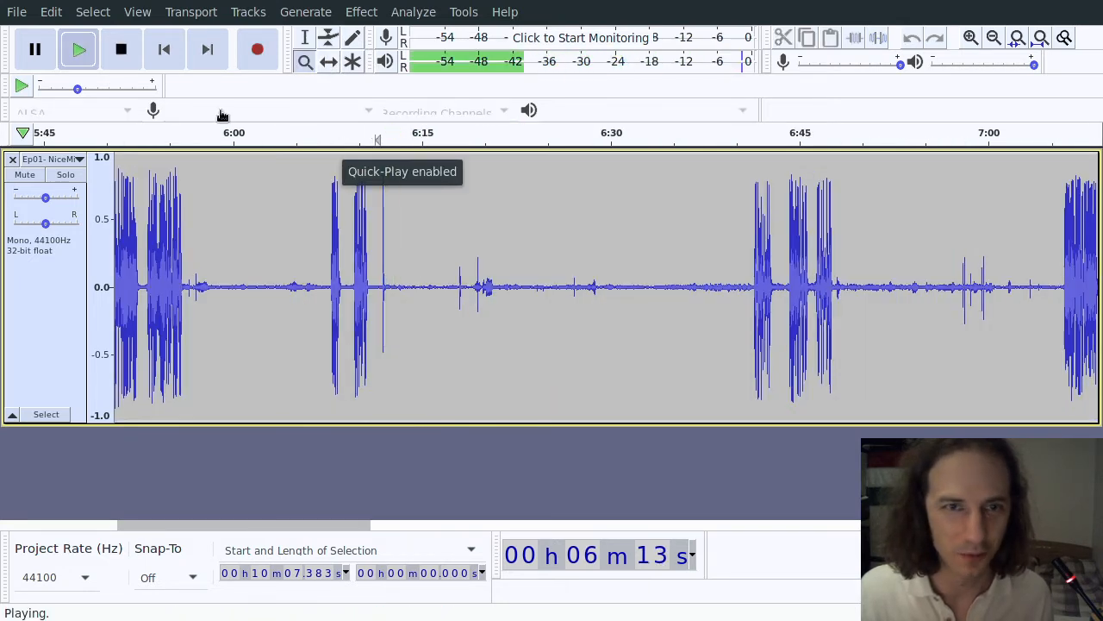
click(121, 53)
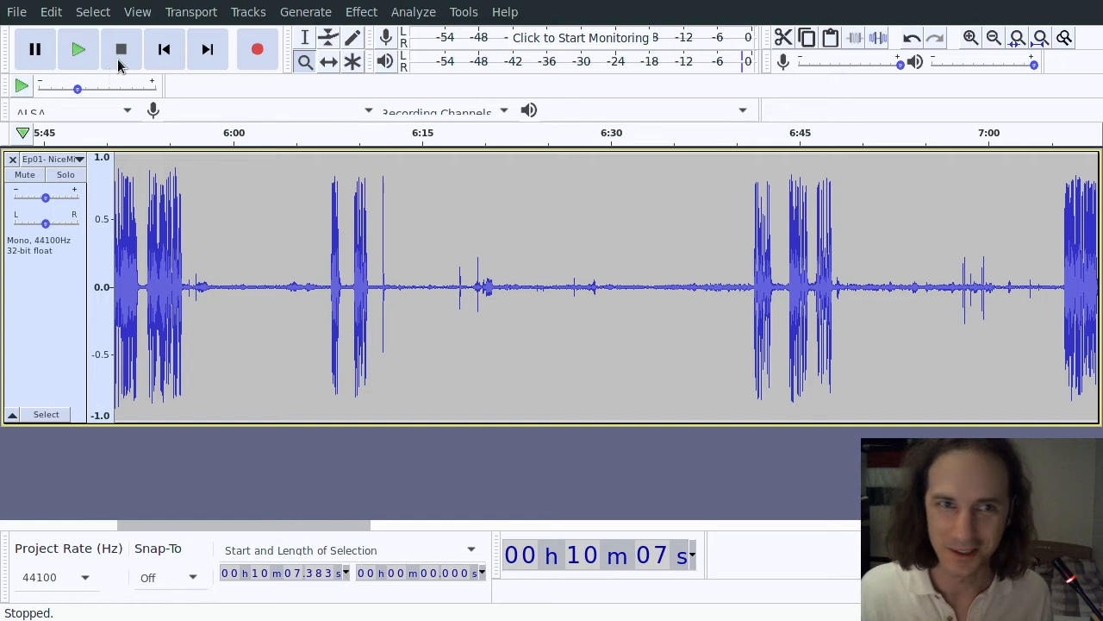
Step: Anchor the amplitude envelope at about 6:11 and 6:41 and pull it down toward zero across the pause between them
click(329, 37)
click(374, 168)
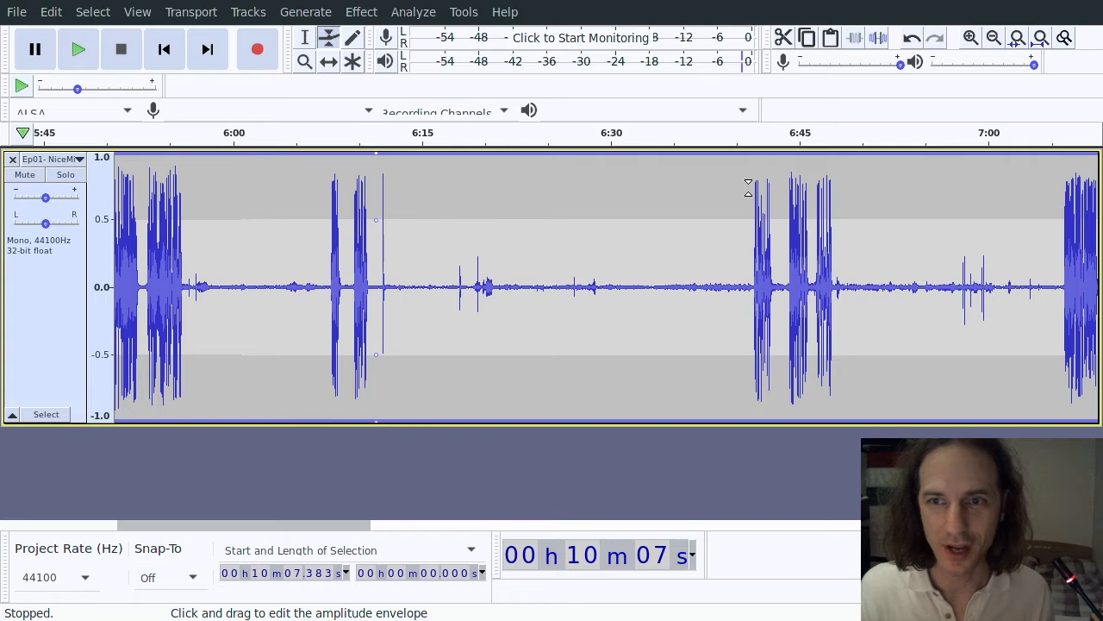
click(754, 172)
drag(730, 183, 721, 289)
drag(425, 259, 424, 335)
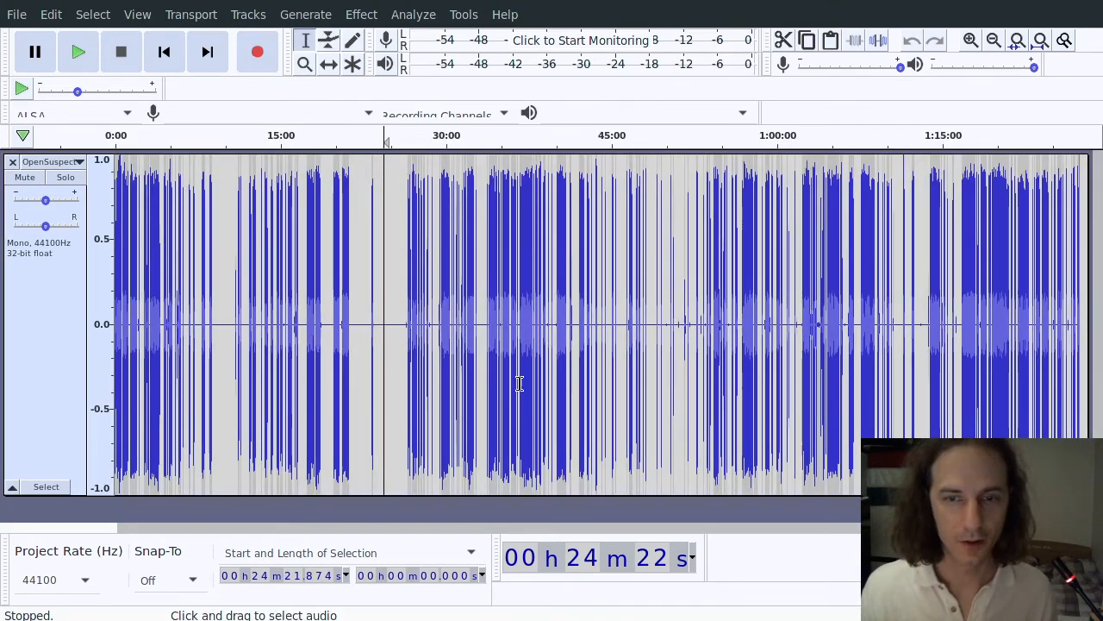
Step: Examine the amplitude envelope of the finished OpenSuspect track around 11:00, 15:00, 34:00 and 36:15
click(328, 259)
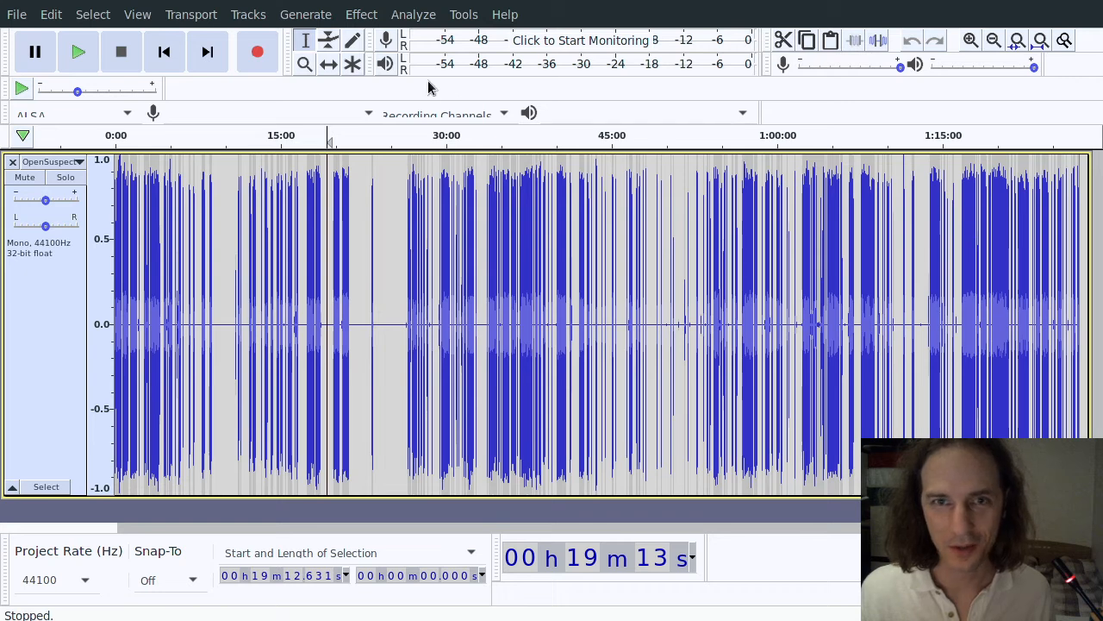
click(304, 65)
drag(224, 256, 480, 266)
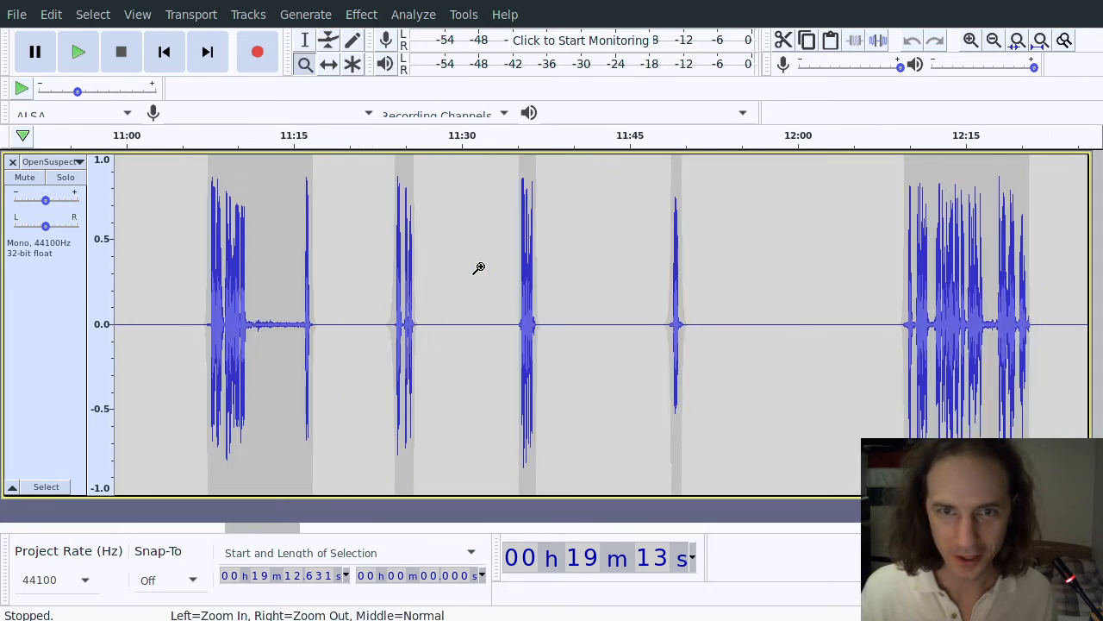
click(330, 41)
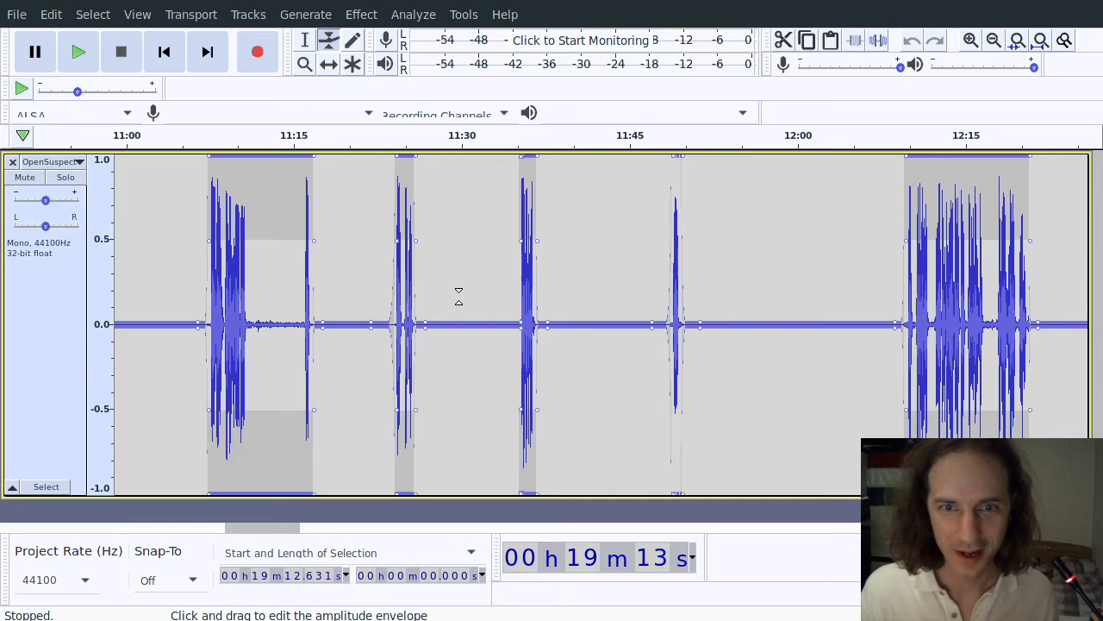
click(286, 528)
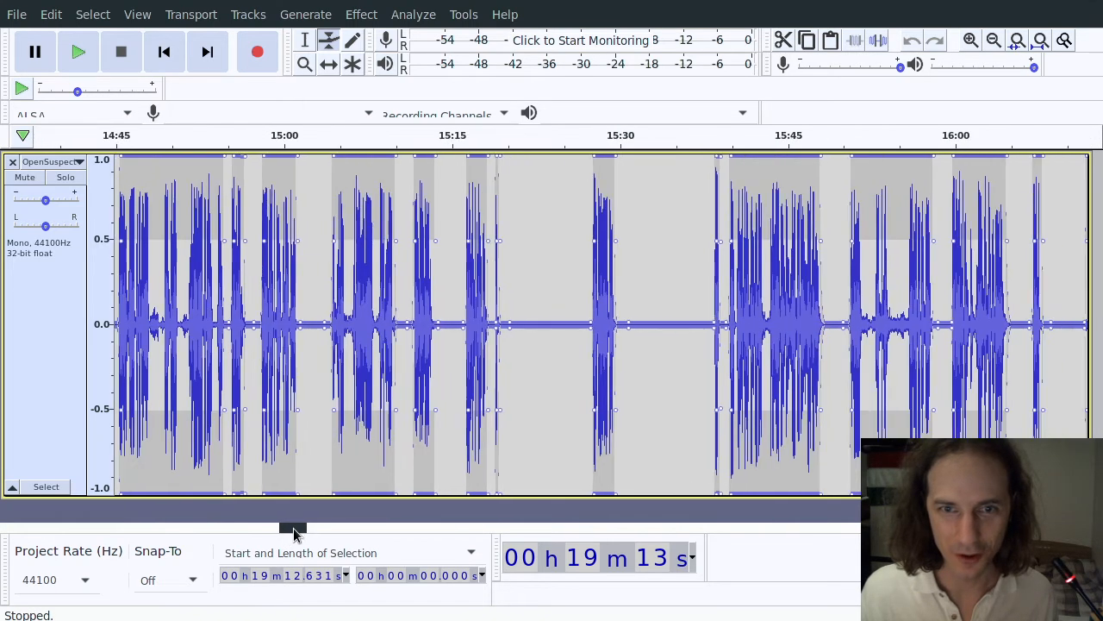
drag(293, 530, 510, 540)
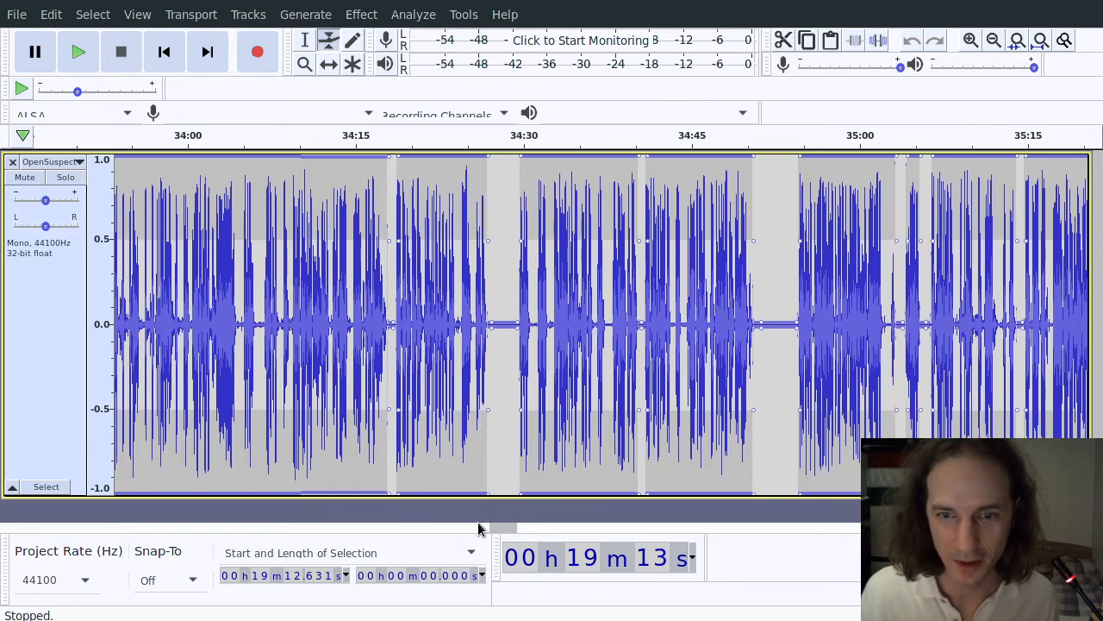
drag(494, 528, 521, 532)
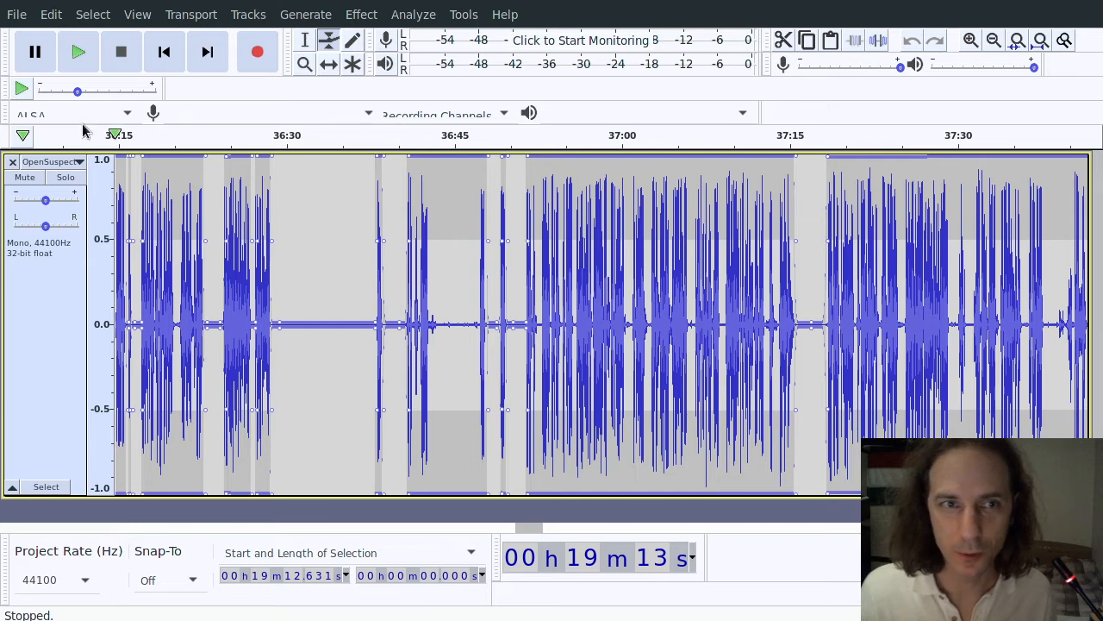
Step: View the available audio export formats without exporting
click(24, 19)
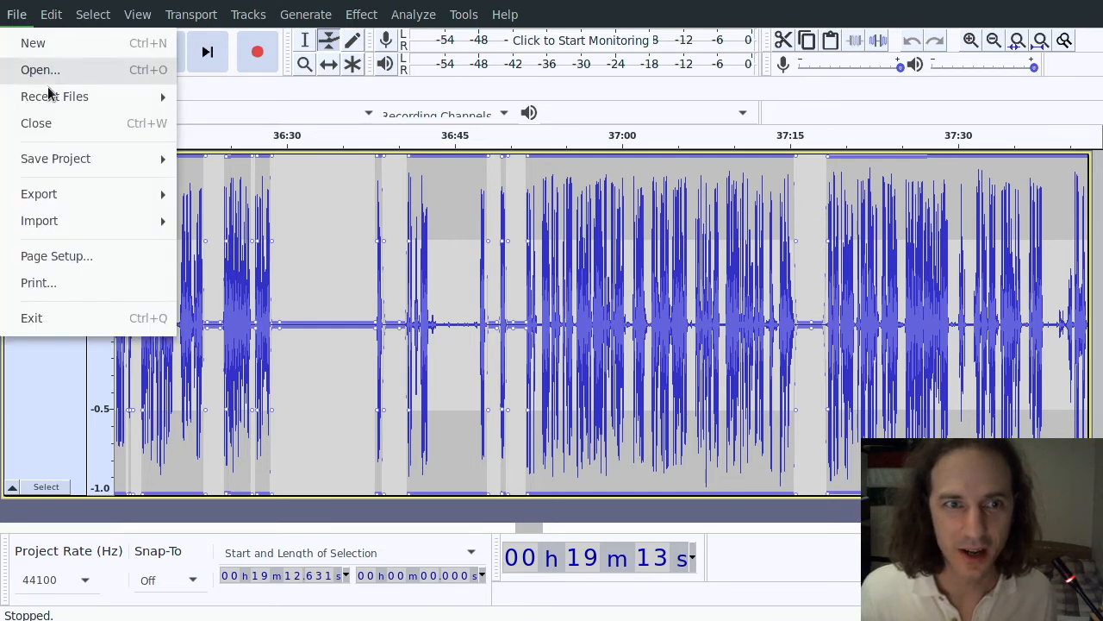
mouse_move(70, 191)
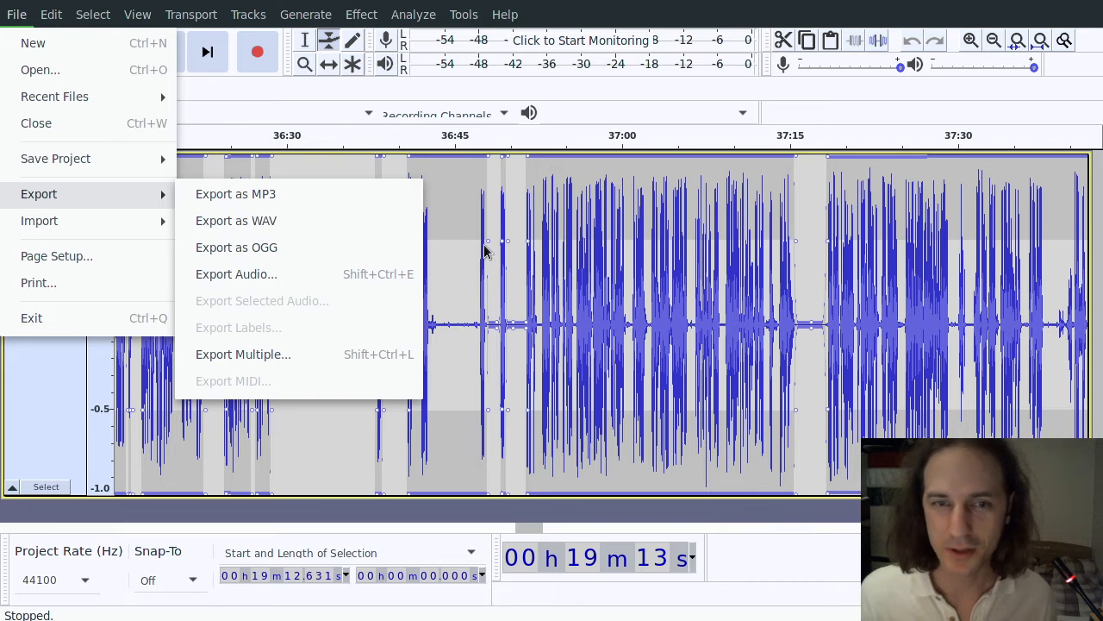
click(481, 274)
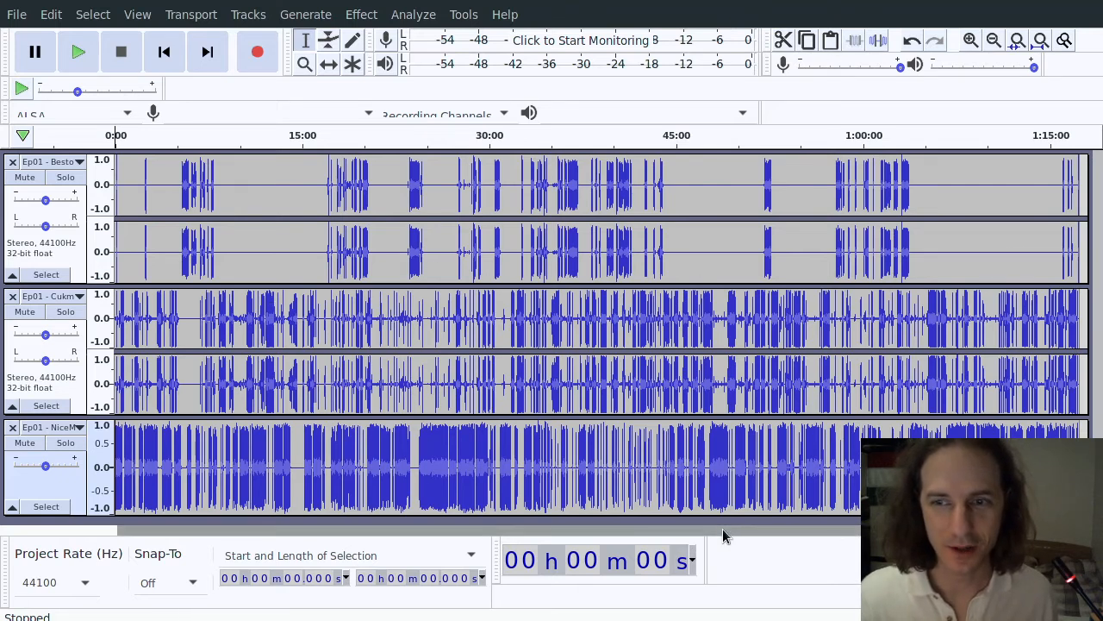
Step: Time-shift all three tracks so that each starts at about 15 seconds instead of zero
scroll(722, 528, right, 5)
scroll(723, 528, left, 5)
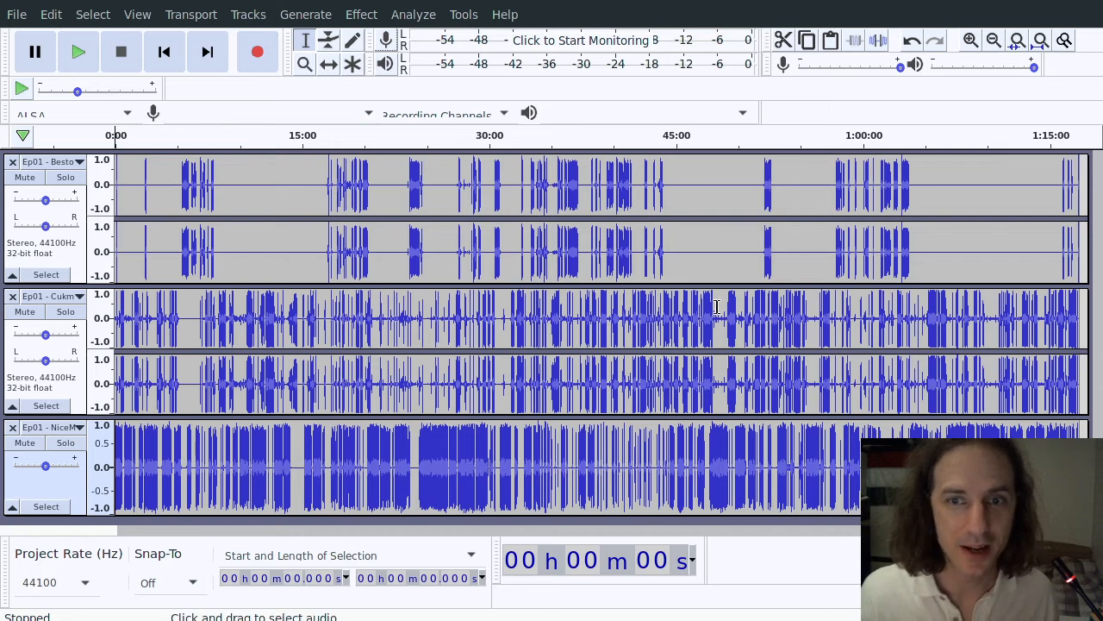
click(304, 64)
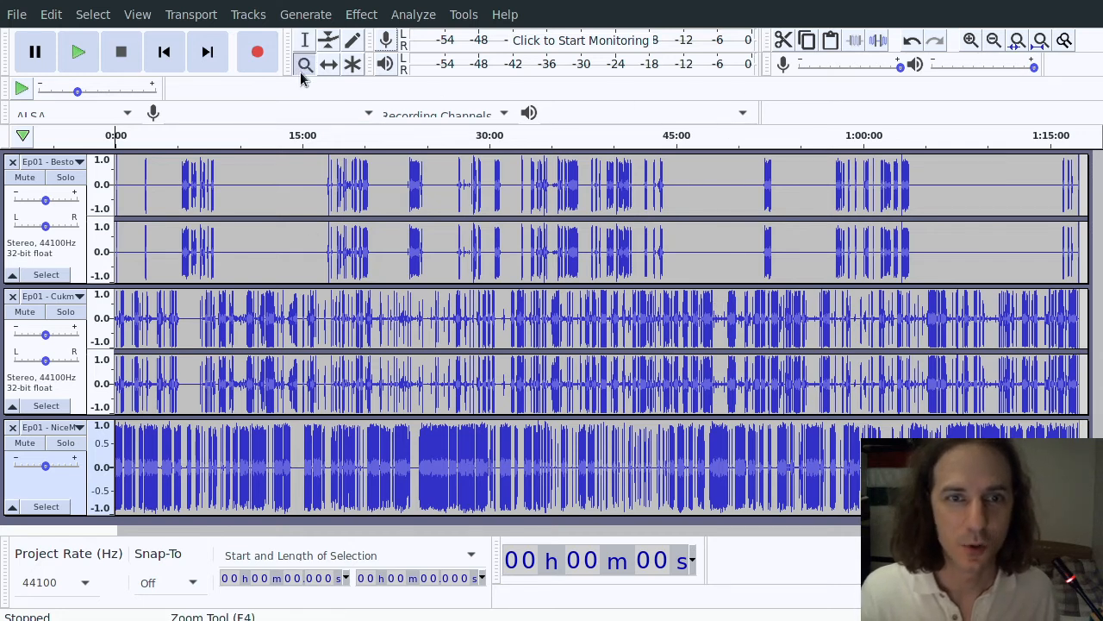
drag(182, 330, 117, 330)
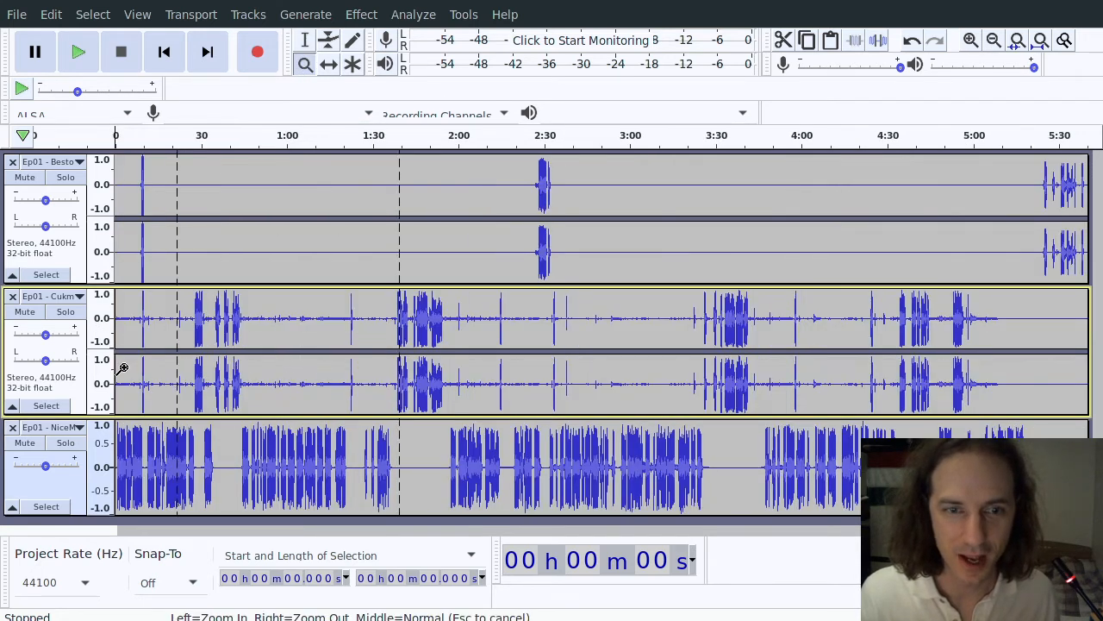
drag(124, 368, 89, 374)
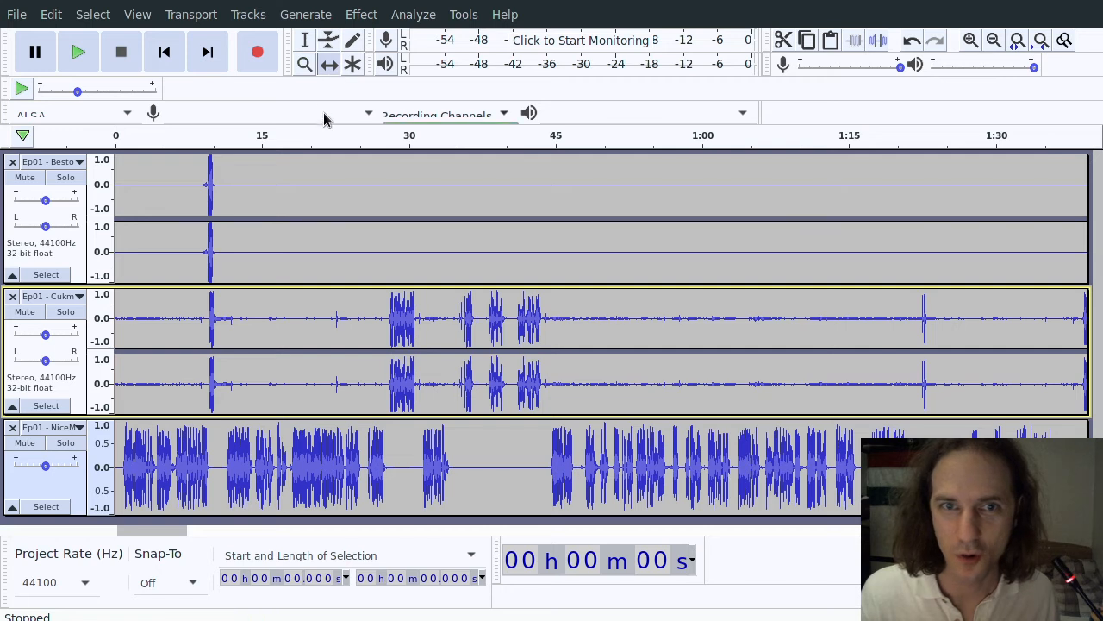
click(329, 73)
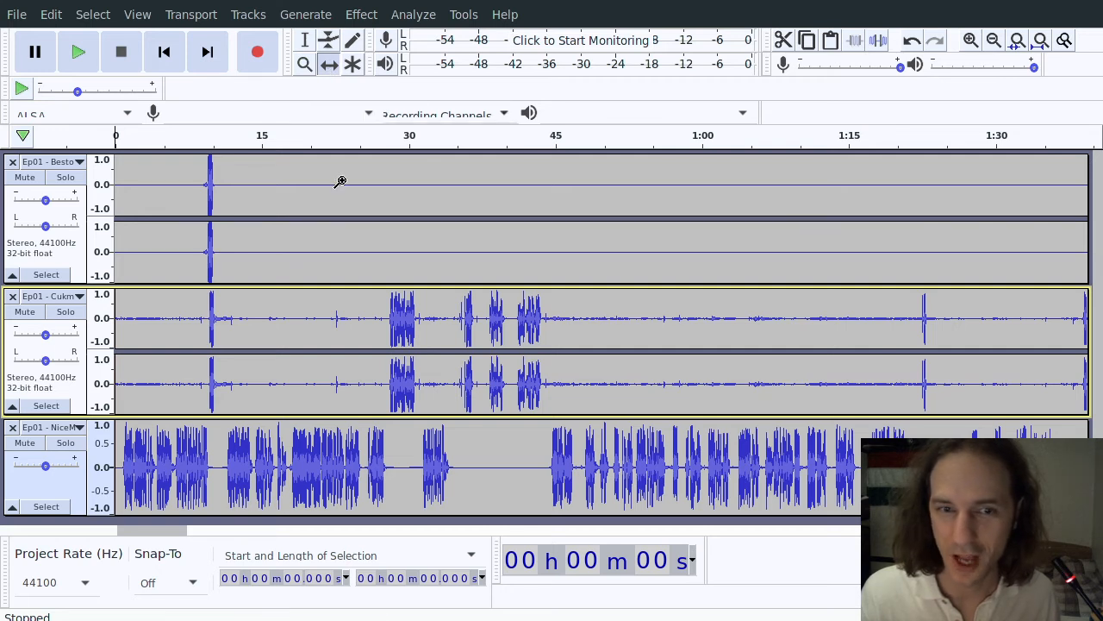
drag(322, 437, 481, 384)
drag(216, 465, 479, 463)
drag(391, 248, 557, 249)
drag(525, 478, 466, 466)
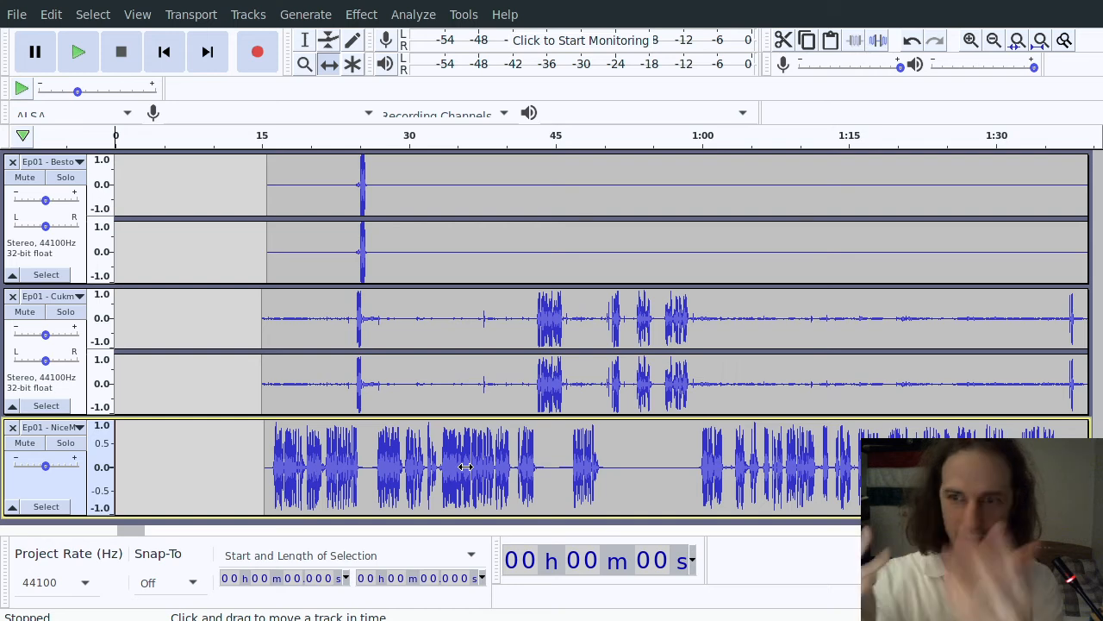
Step: Time-shift the top track about 6 seconds earlier, the middle track about 3.5 seconds later and the bottom track about 2.5 seconds later
drag(128, 528, 192, 546)
drag(712, 247, 650, 250)
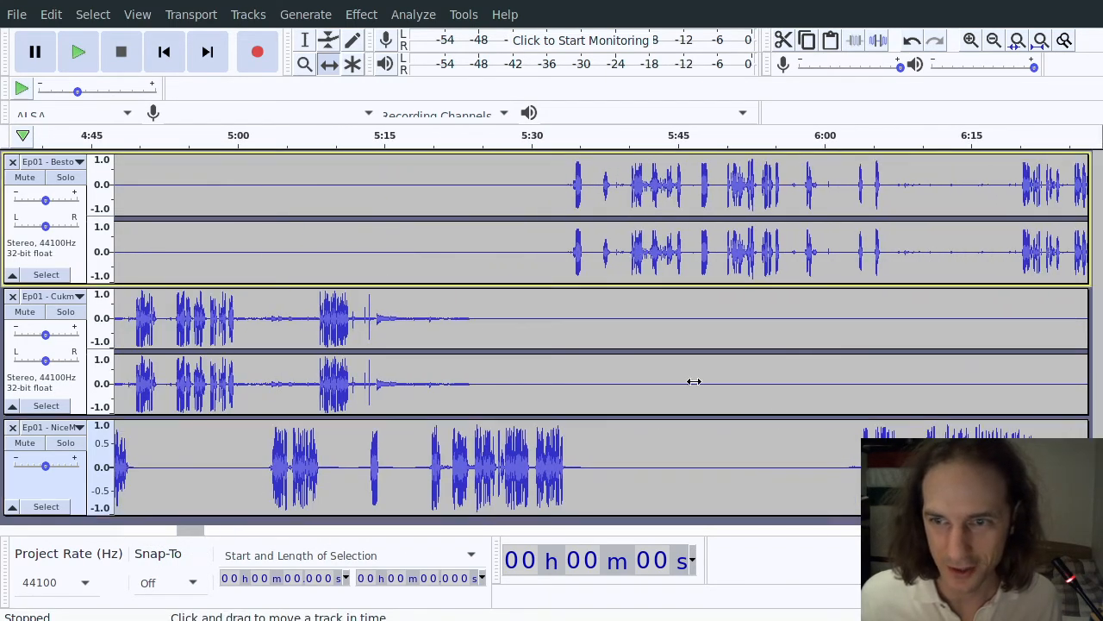
drag(865, 451, 889, 452)
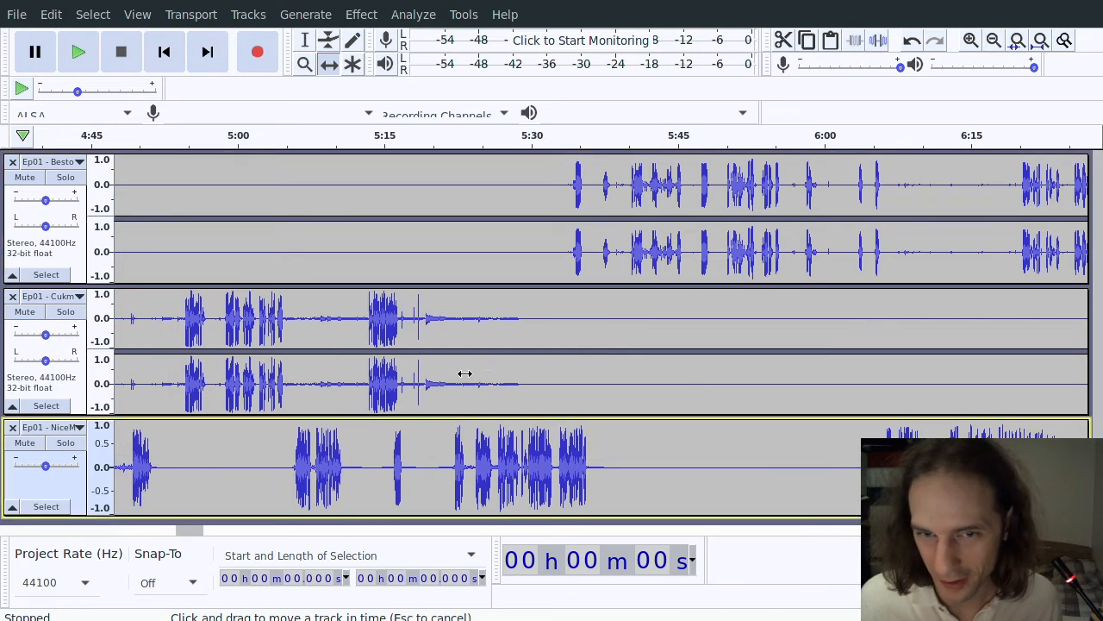
drag(465, 373, 519, 384)
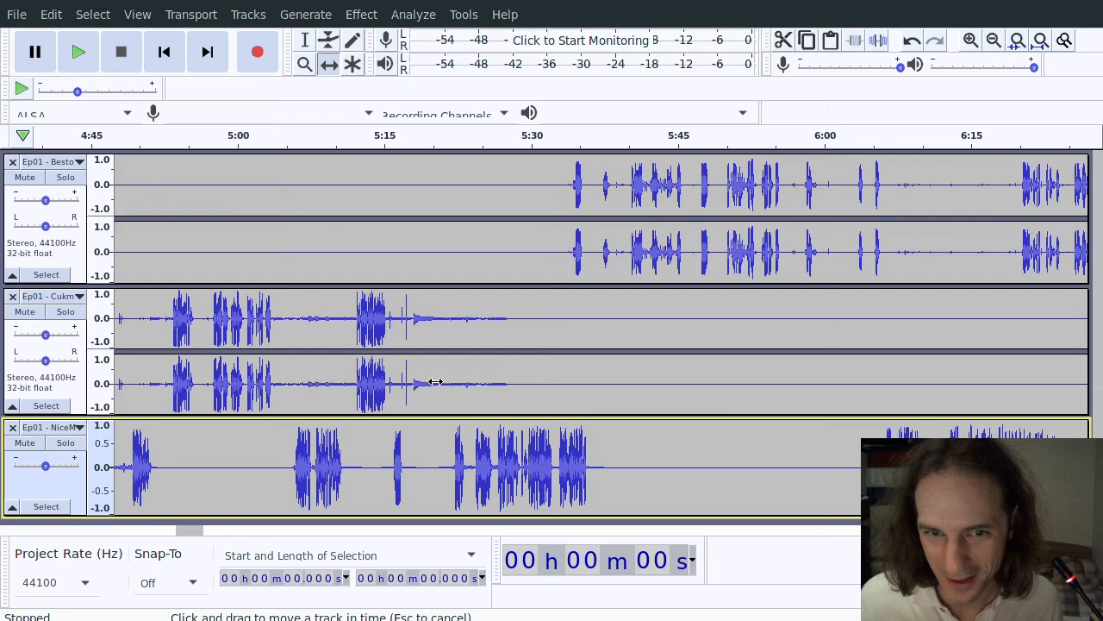
drag(432, 380, 432, 380)
Step: Examine how the three tracks line up from about 12:05 to 13:45 and over the whole project
drag(191, 528, 280, 534)
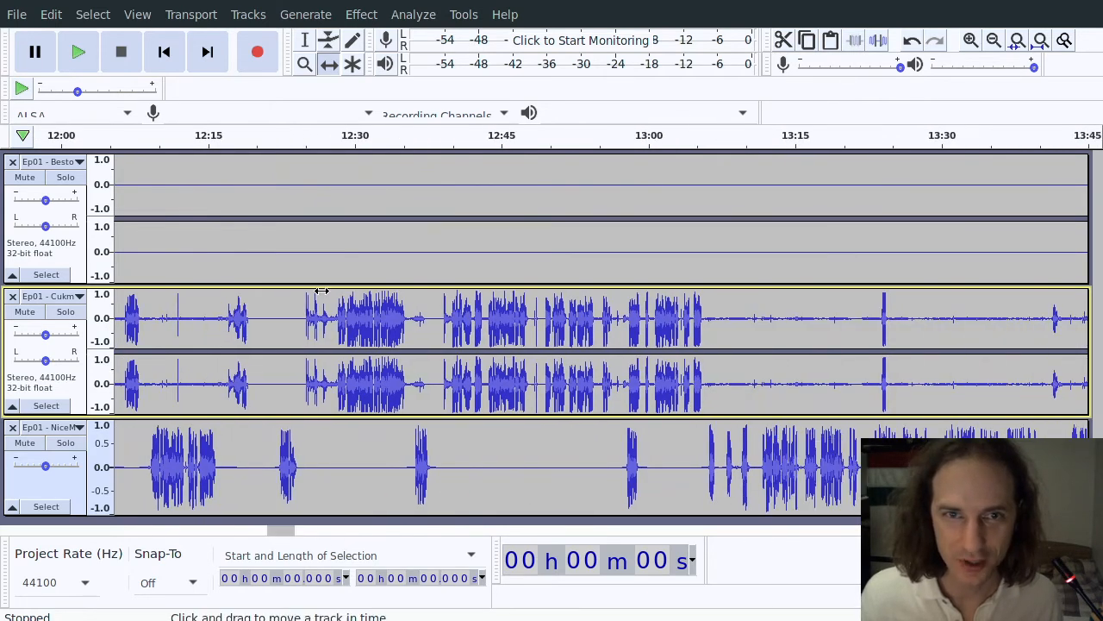
click(305, 64)
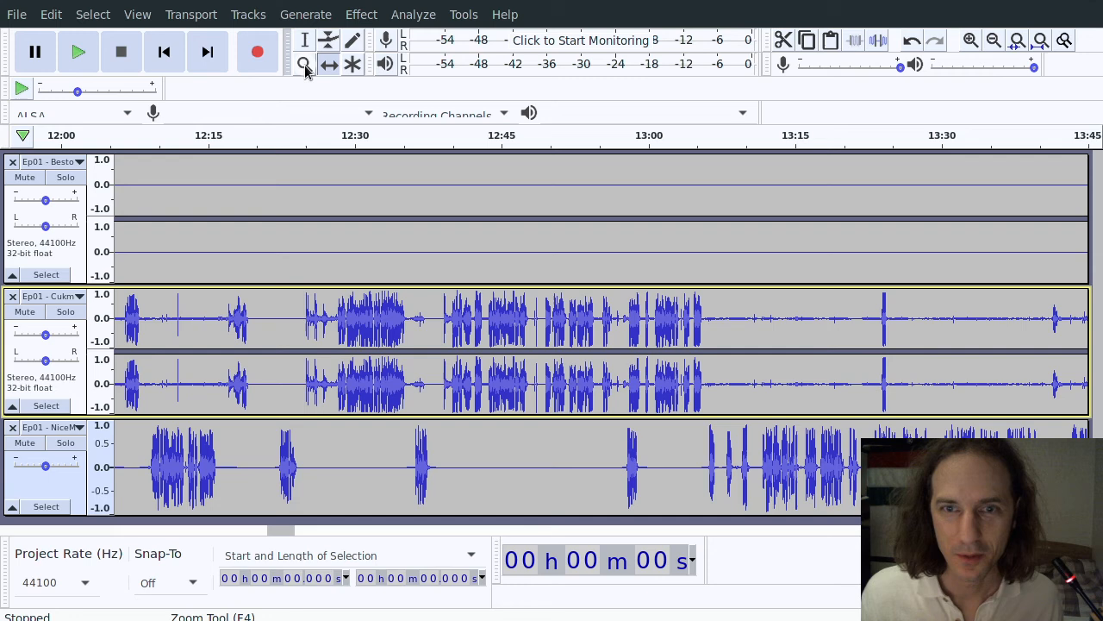
right_click(423, 267)
right_click(423, 267)
right_click(425, 265)
right_click(425, 266)
right_click(425, 265)
right_click(425, 265)
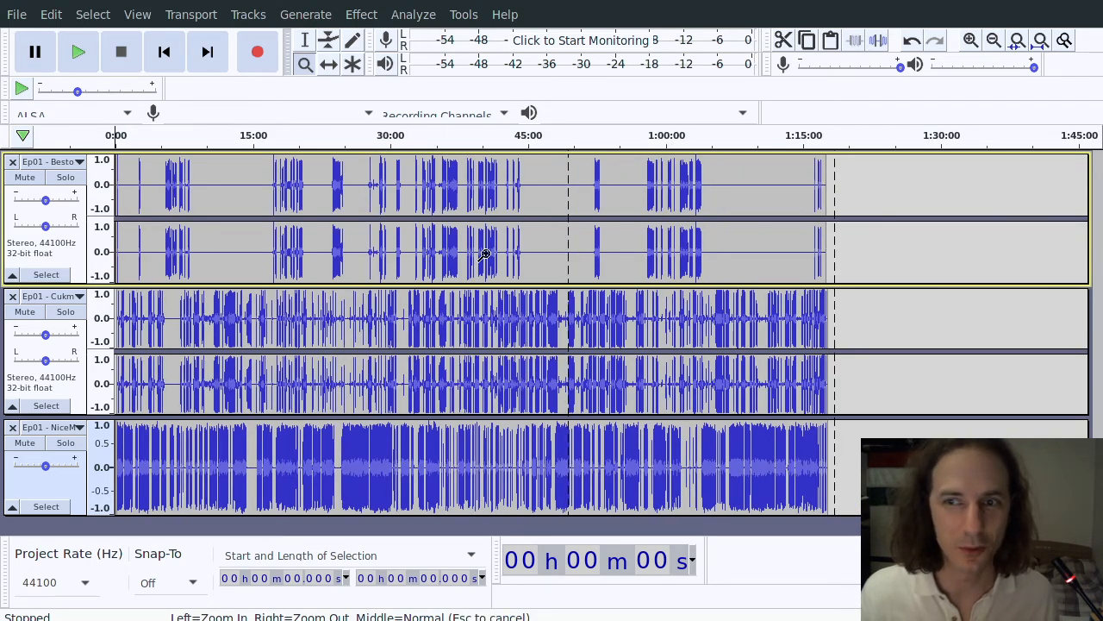
key(ctrl+f)
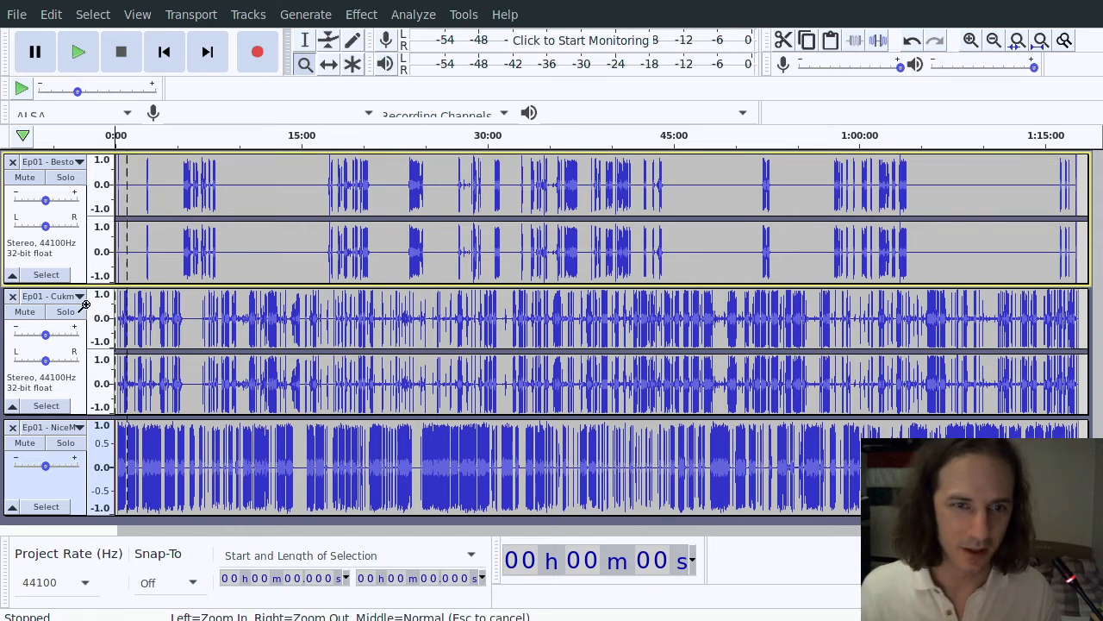
Step: Select the range from about 0:08 to 0:23 across all three tracks
drag(121, 317, 134, 328)
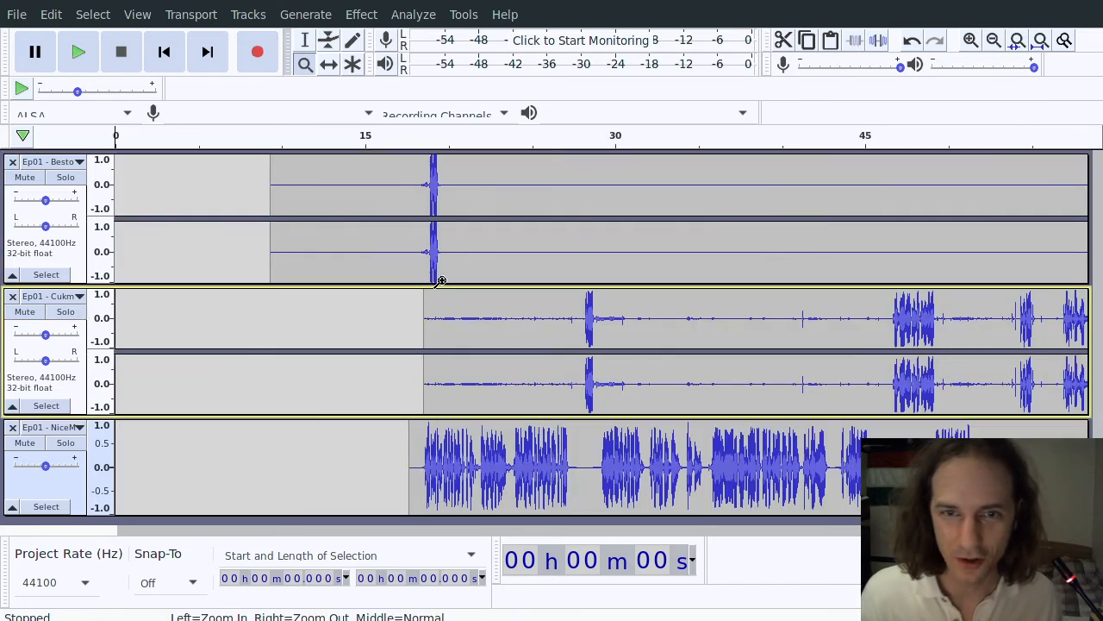
key(F1)
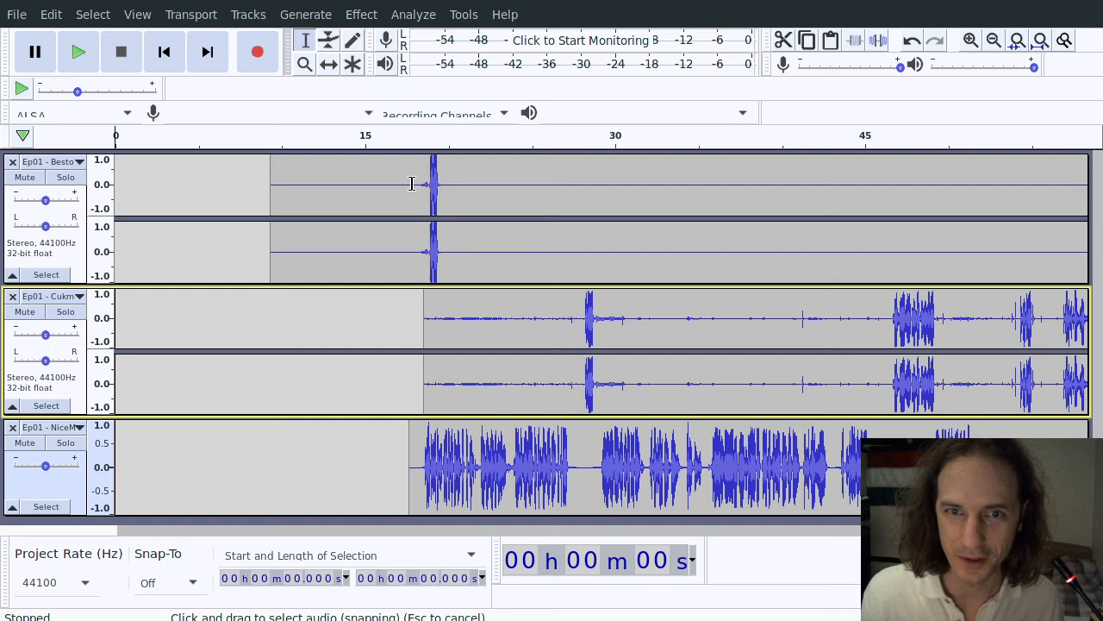
click(458, 183)
drag(447, 368, 164, 495)
click(117, 493)
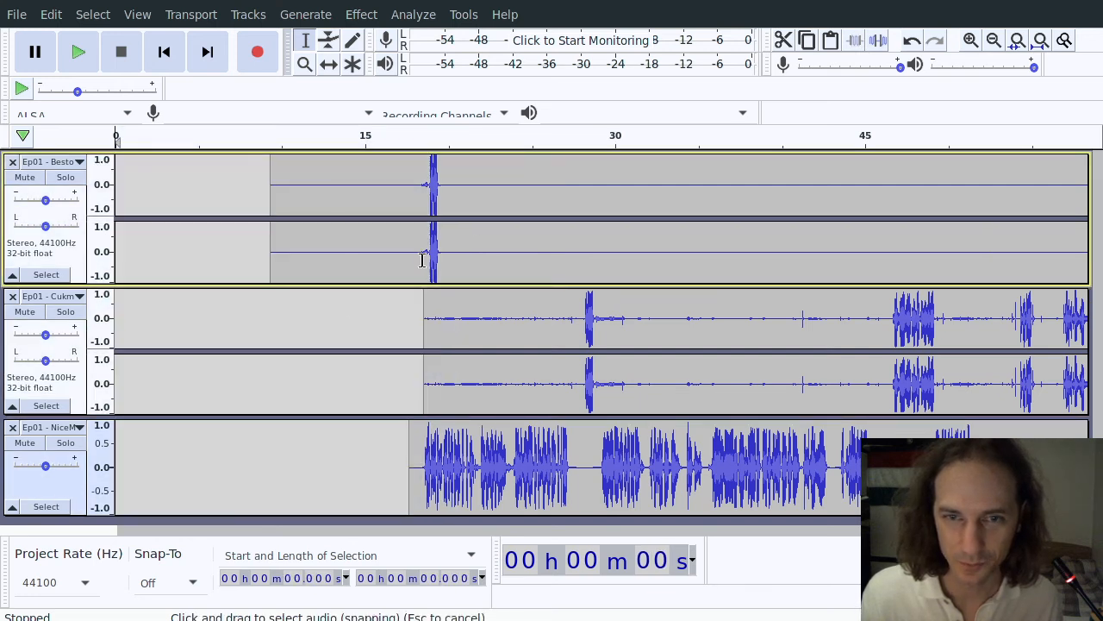
drag(497, 259, 246, 445)
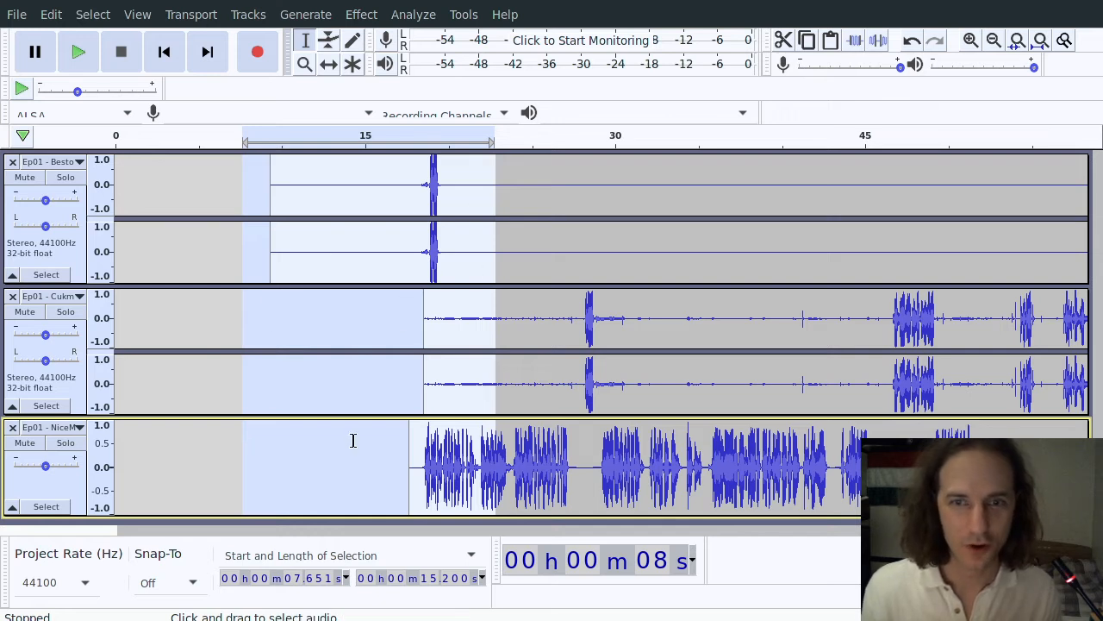
Step: Select the range from about 0:29 to 0:46 across all three tracks
click(515, 230)
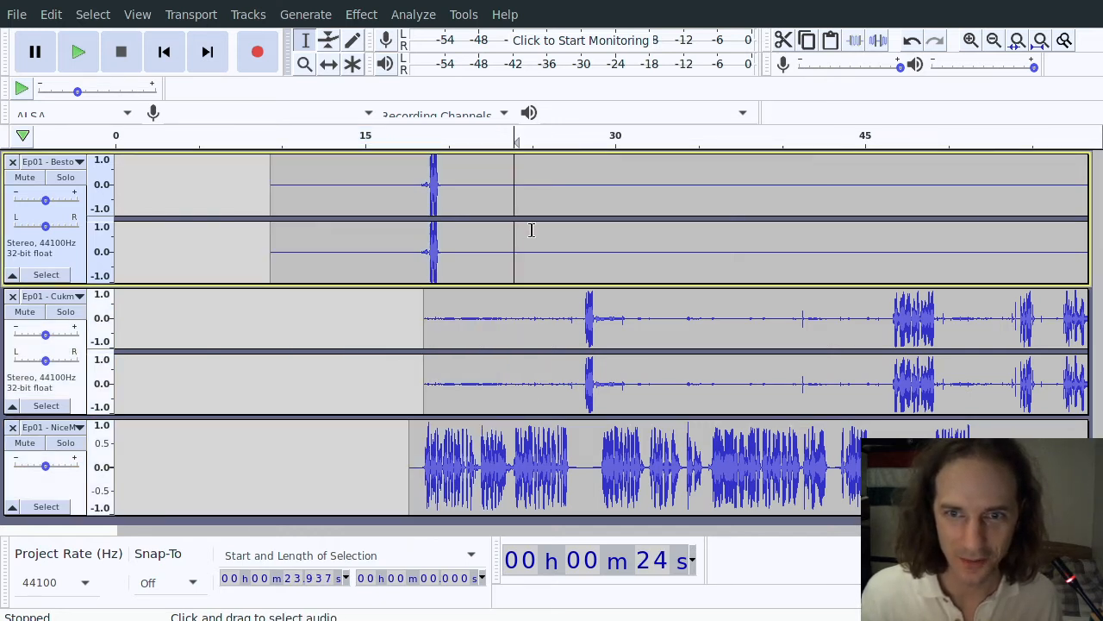
drag(531, 219, 762, 422)
drag(728, 320, 692, 218)
drag(598, 192, 881, 433)
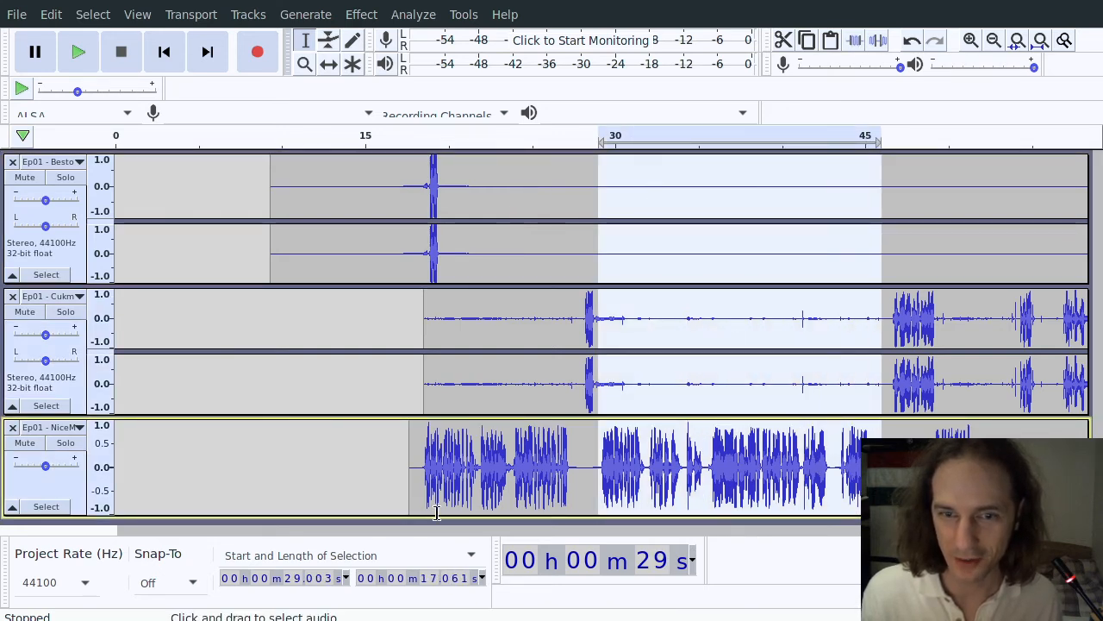
Step: Cut the speech from about 13:47 to 13:52 in the middle track and paste it at about 13:54
drag(142, 534, 303, 544)
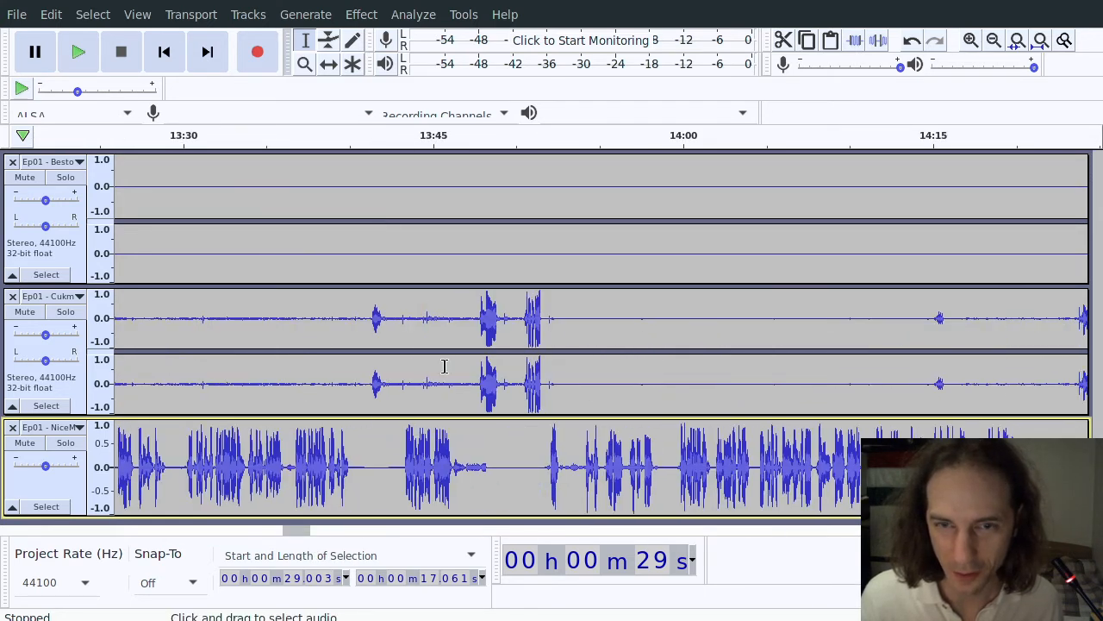
drag(473, 368, 546, 380)
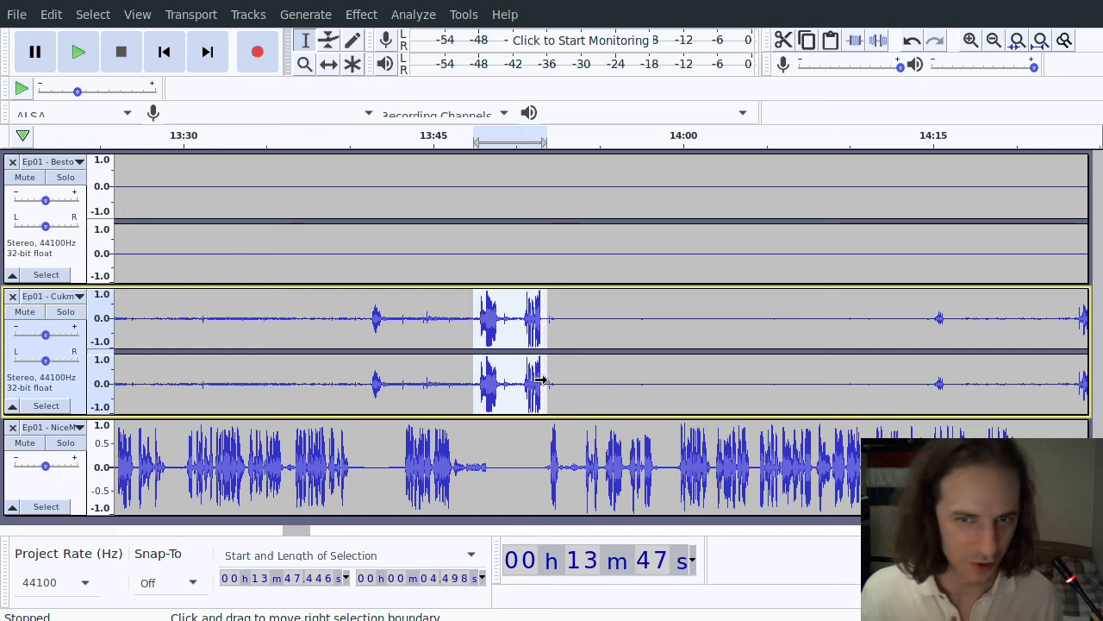
key(Delete)
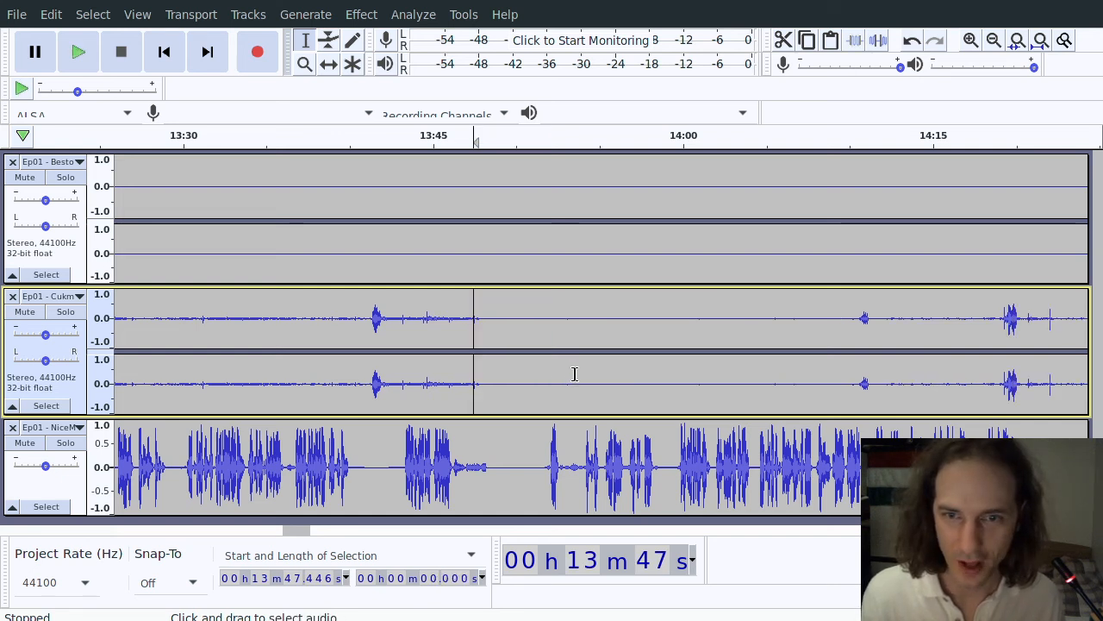
click(575, 388)
key(ctrl+v)
Step: Undo the paste and the cut in the middle track and place the cursor at about 13:57
key(ctrl+z)
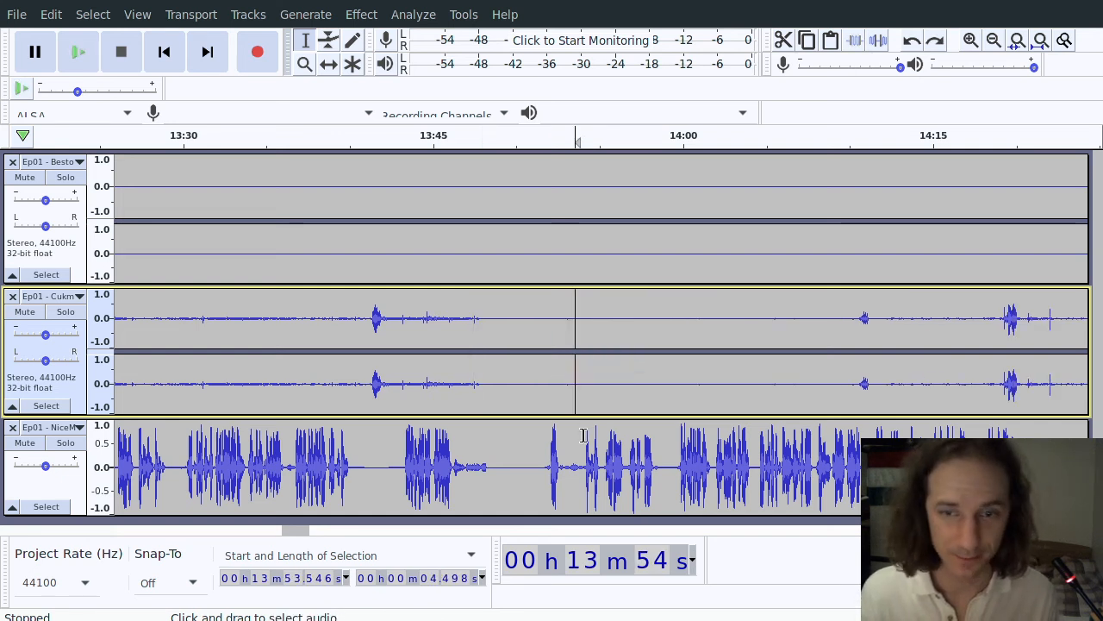
key(ctrl+z)
click(628, 375)
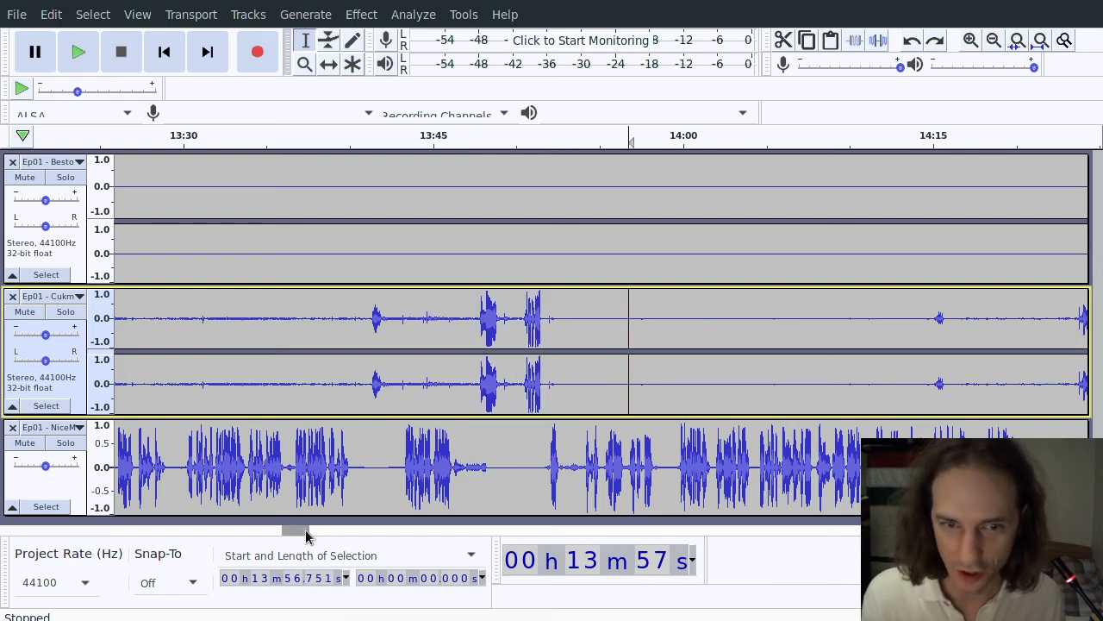
Step: Cut the short sound from about 15:47 to 15:49 in the middle track and paste it at about 15:45
drag(301, 533, 325, 539)
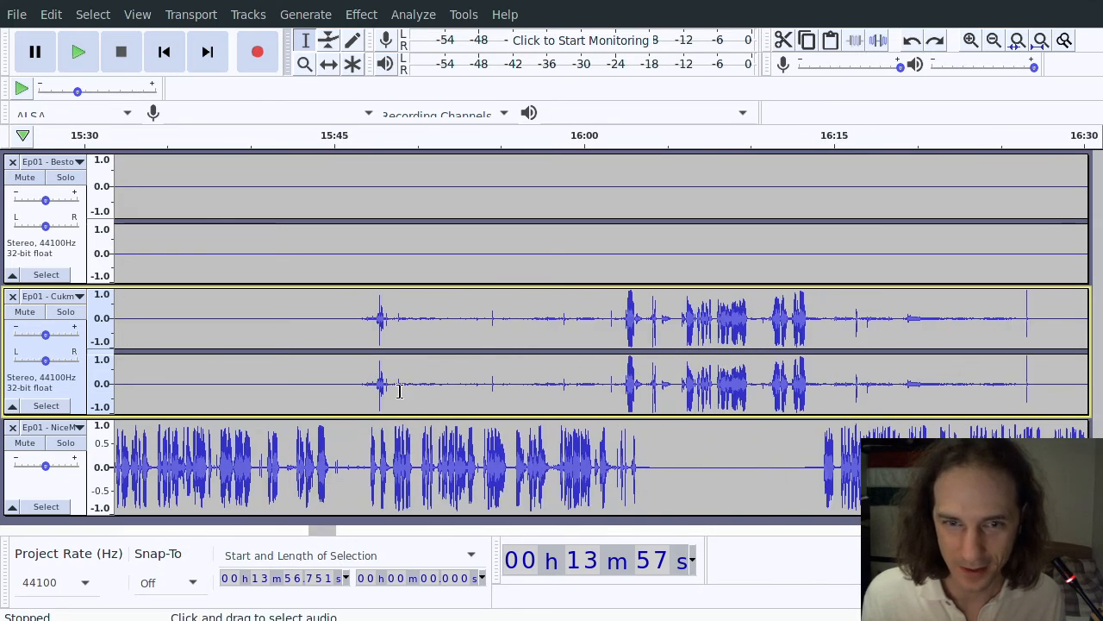
drag(366, 379, 402, 384)
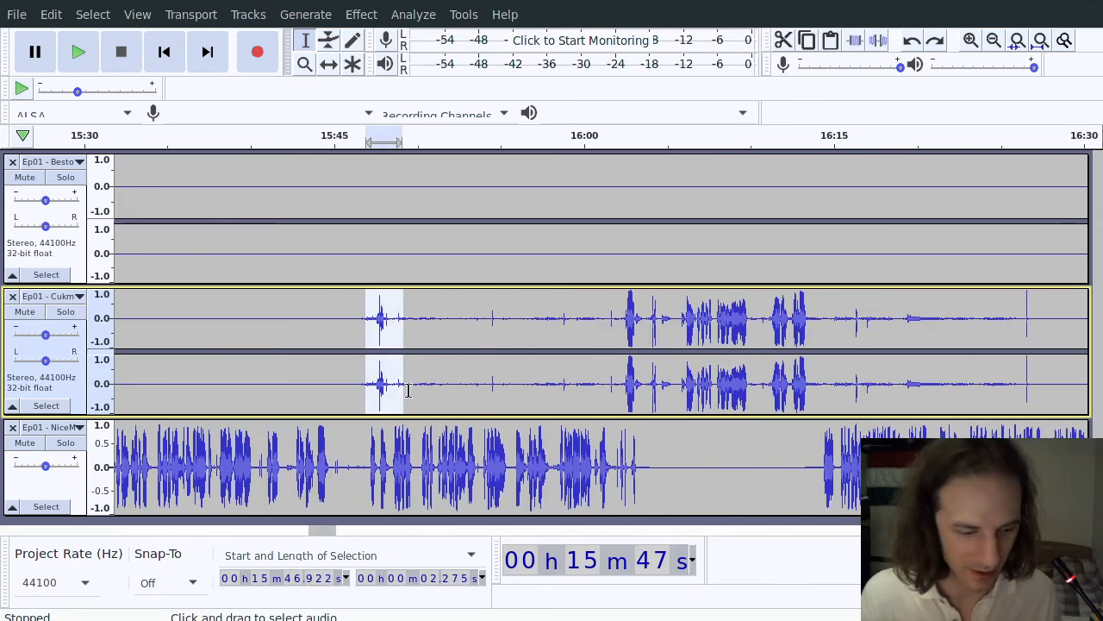
key(ctrl+x)
click(337, 380)
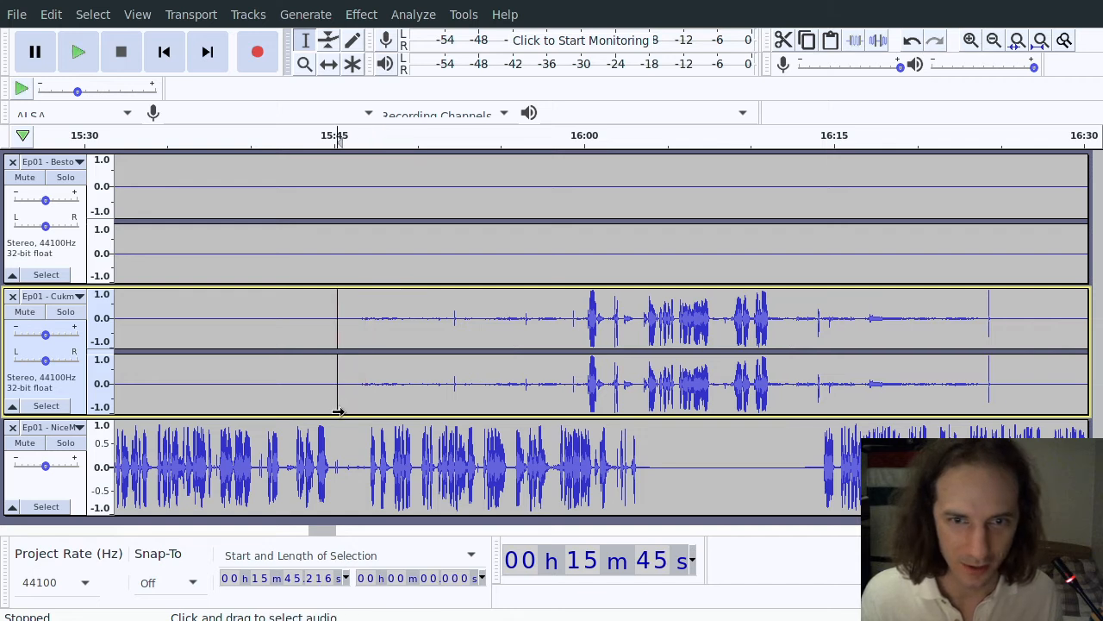
key(ctrl+v)
click(327, 483)
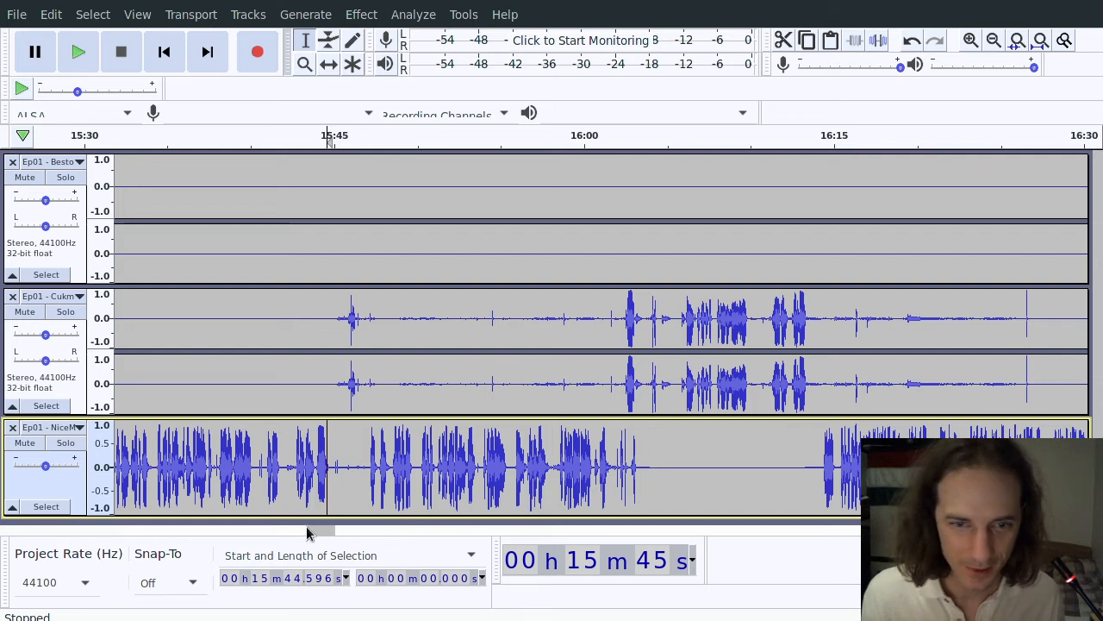
Step: Undo the paste and the cut of the short sound near 15:47 in the middle track
key(ctrl+z)
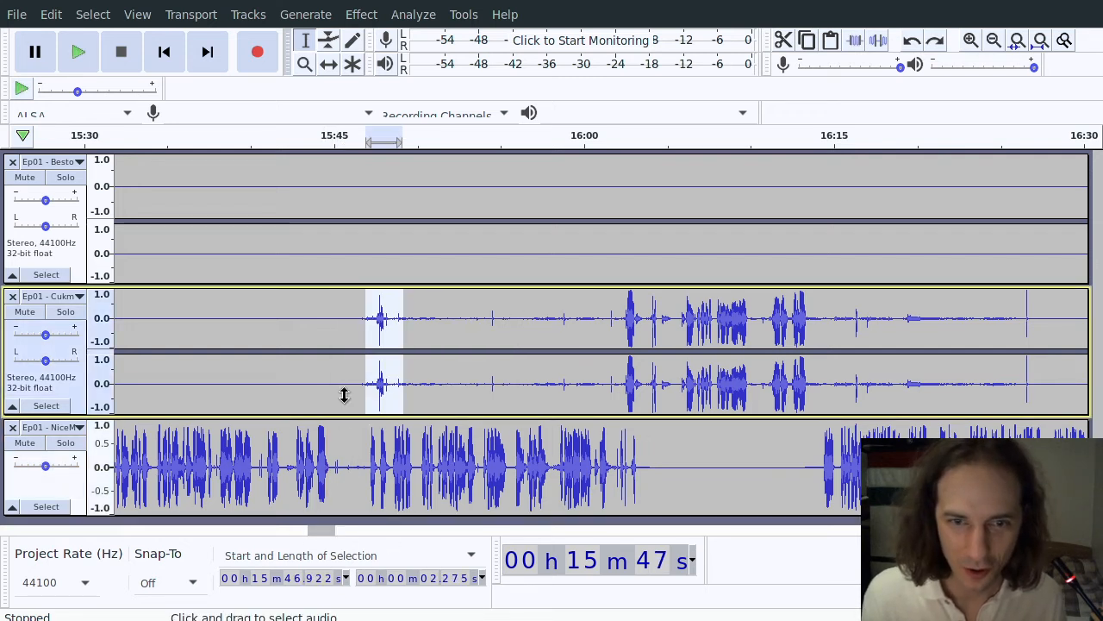
click(345, 363)
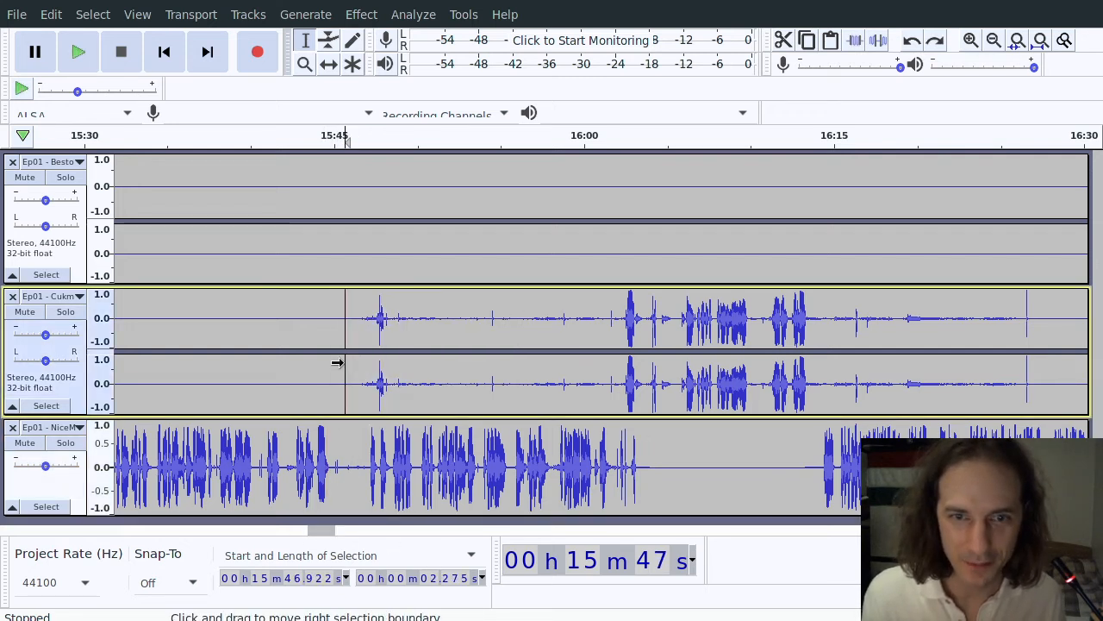
click(353, 249)
Step: Delete the range from about 15:45 to 15:47 across all three tracks
drag(359, 481, 364, 214)
click(338, 472)
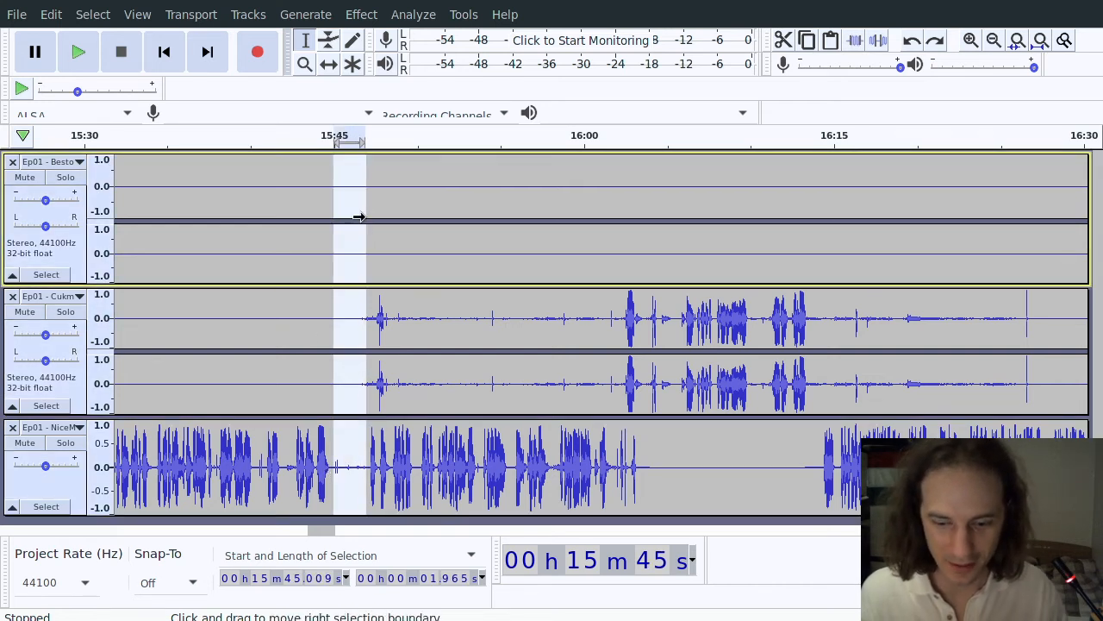
key(Delete)
click(338, 400)
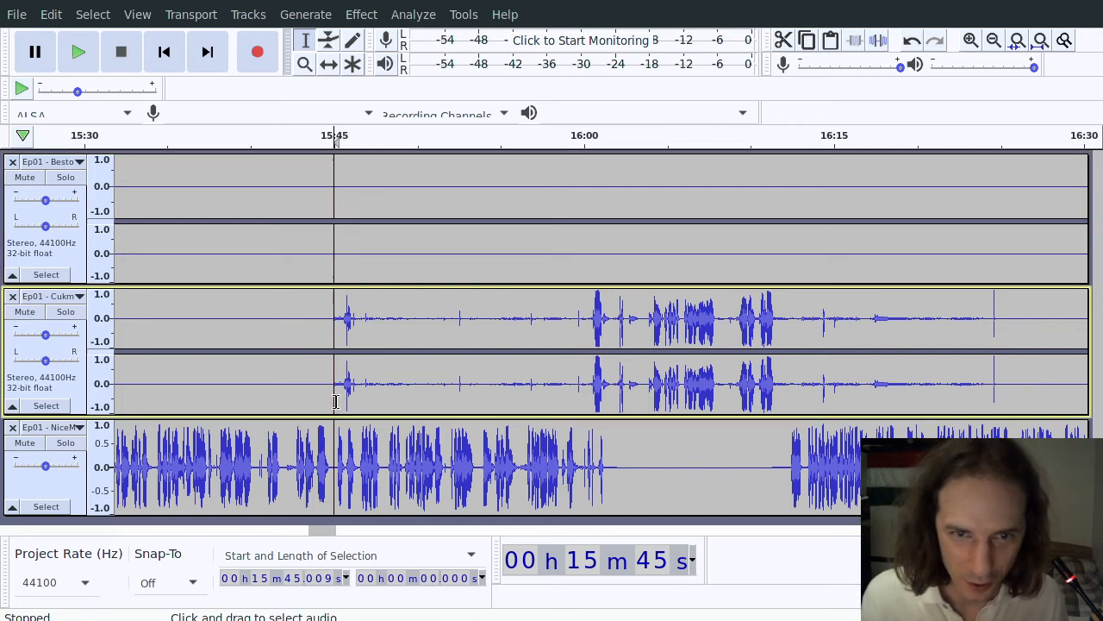
Step: Zoom in on the stretch from about 15:43 to 15:49 and place the cursor in the bottom track at about 15:44.9
click(329, 467)
click(333, 504)
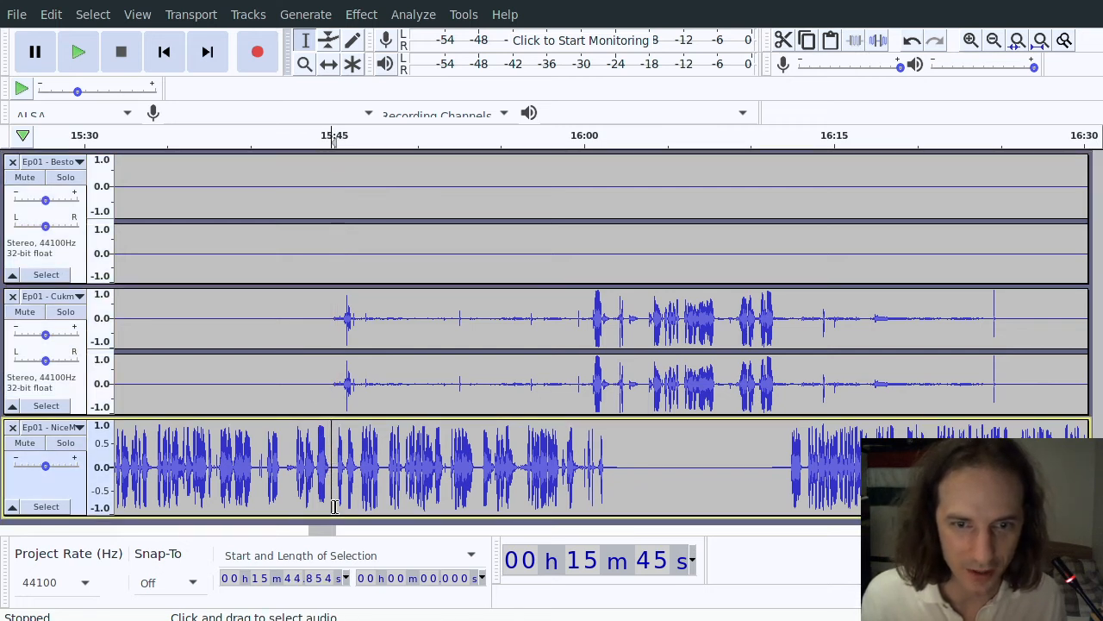
click(305, 64)
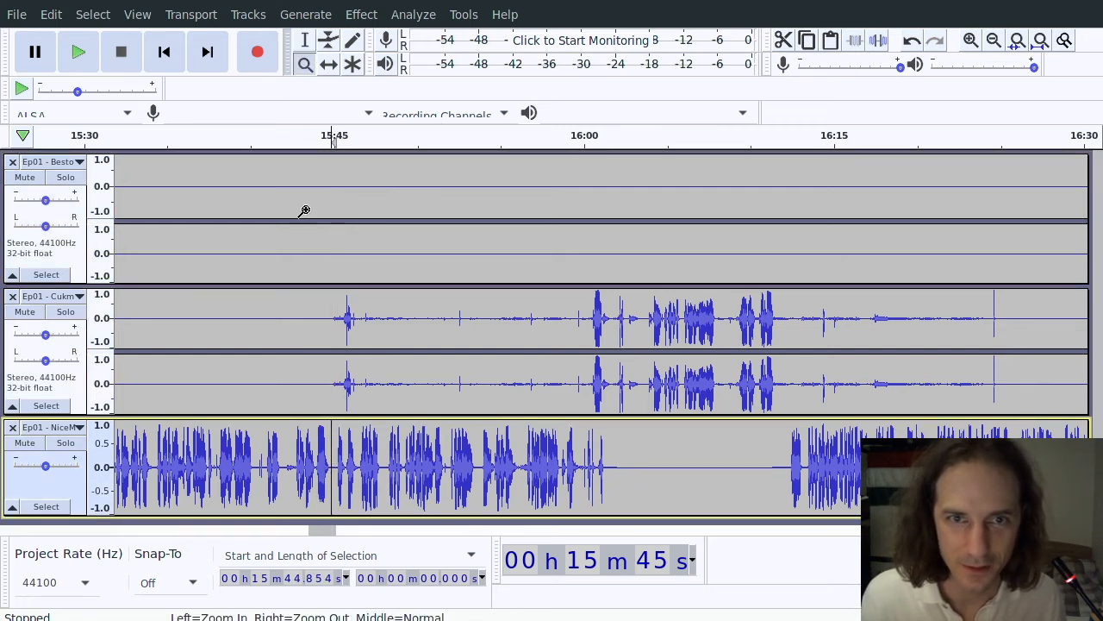
drag(305, 214, 405, 263)
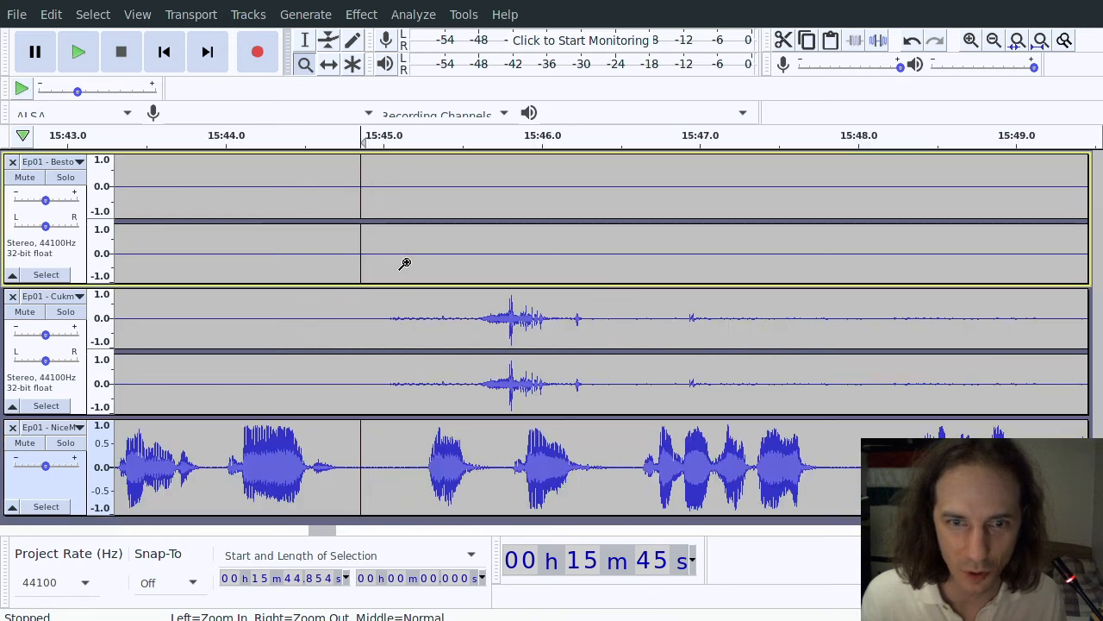
click(304, 40)
click(363, 481)
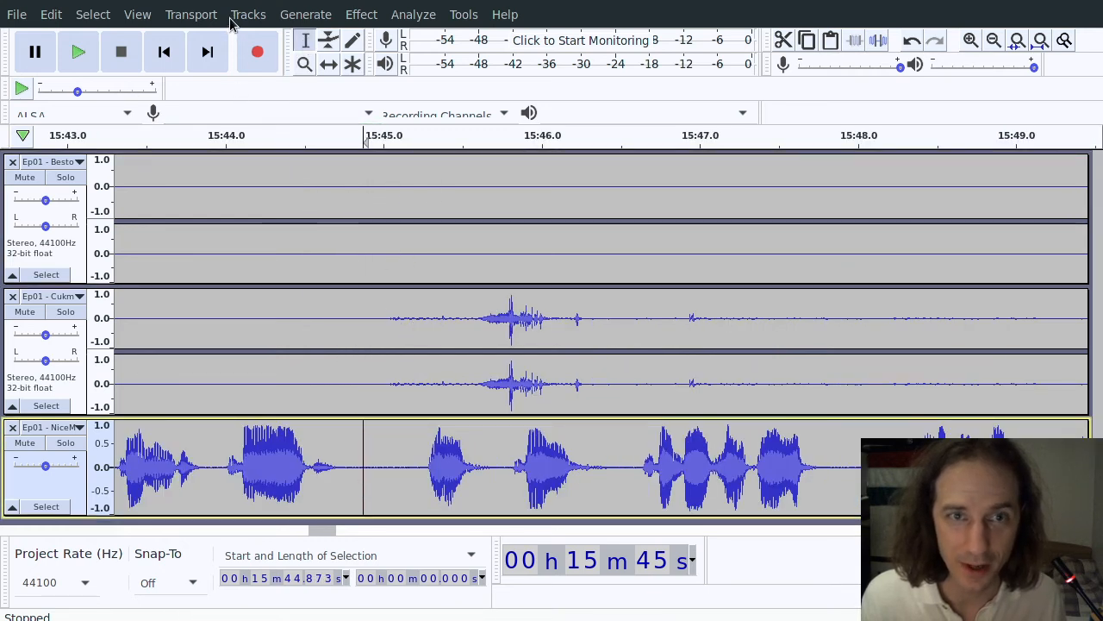
click(302, 15)
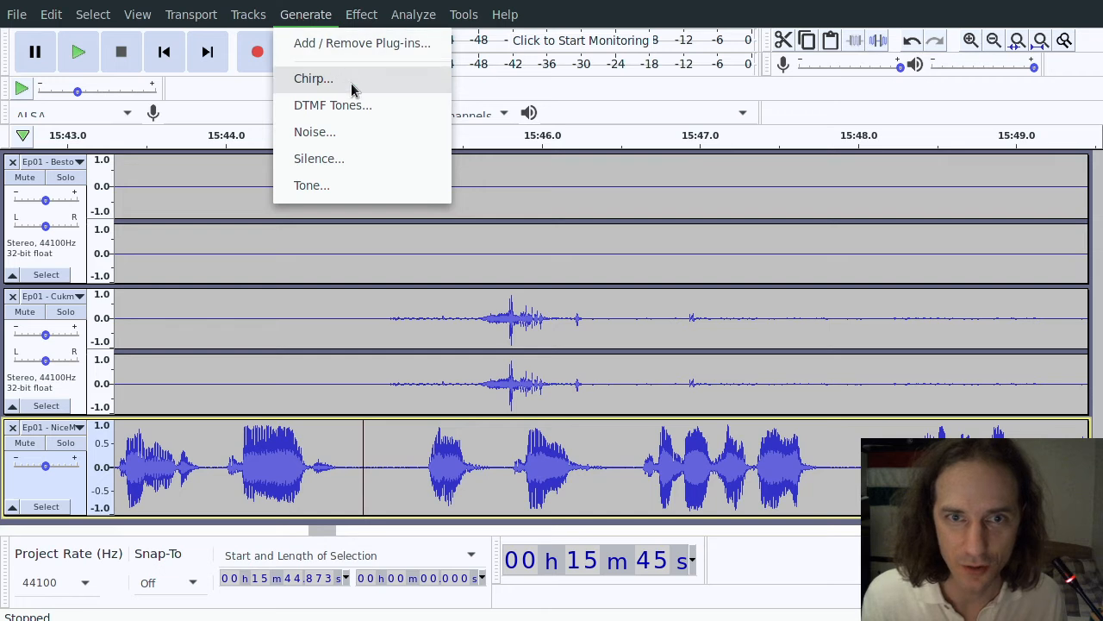
click(343, 156)
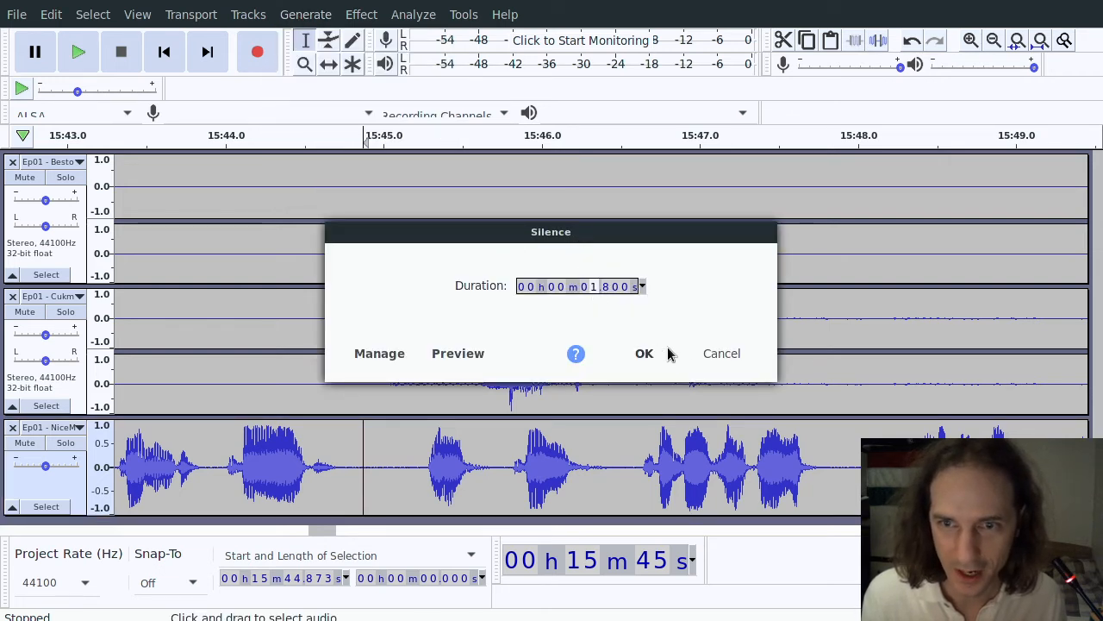
click(721, 353)
drag(480, 328, 563, 338)
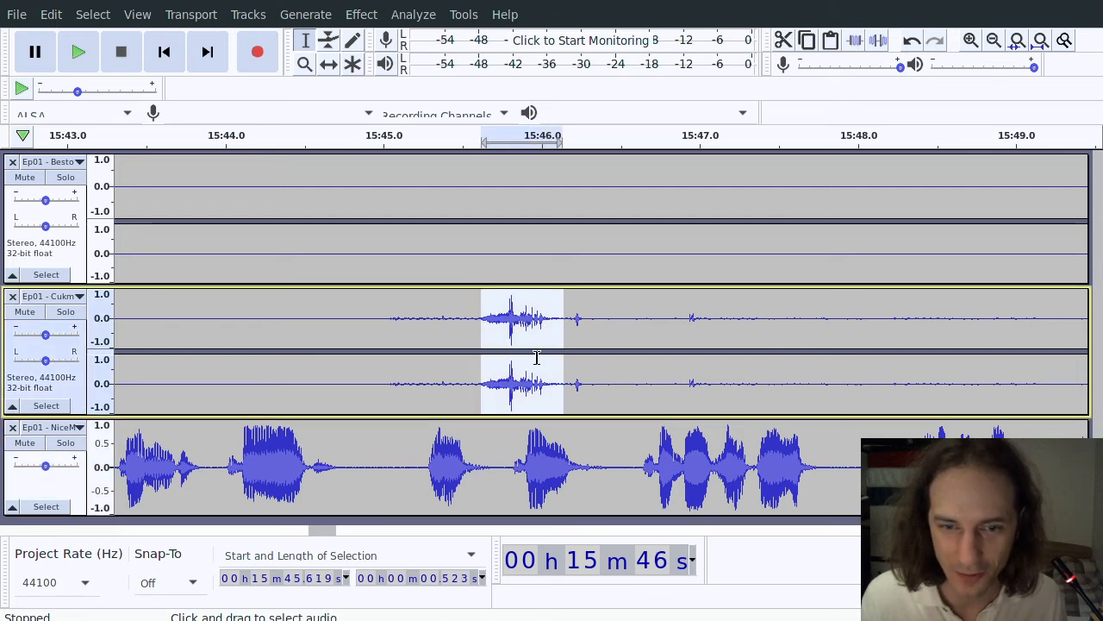
click(333, 388)
click(302, 15)
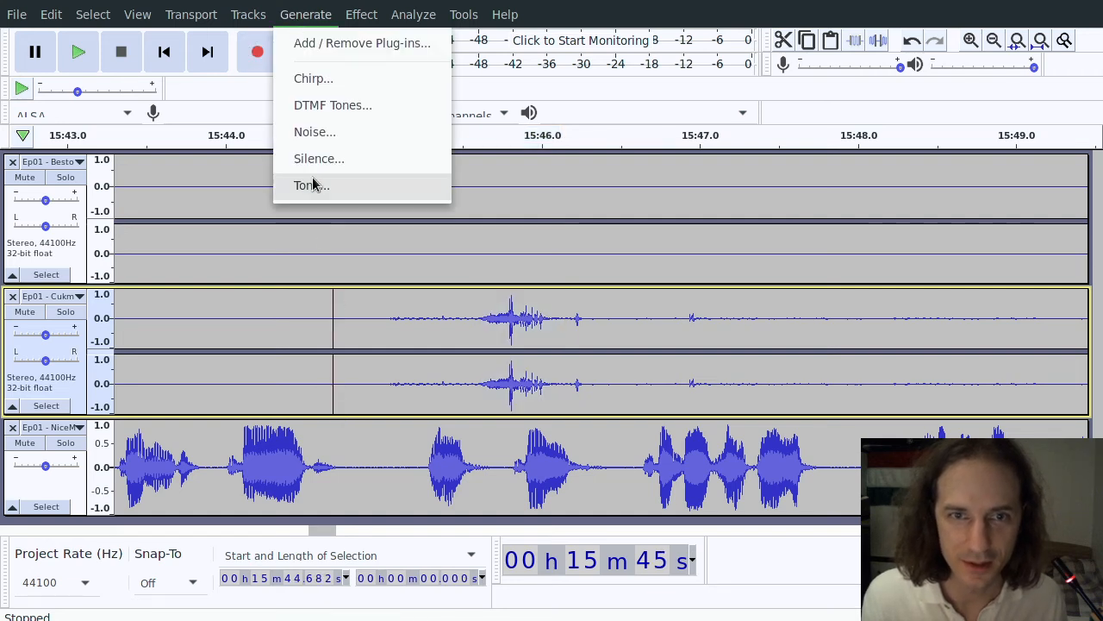
click(336, 447)
click(343, 484)
Step: Generate 0.5 seconds of silence in the bottom track at about 15:44.9
click(360, 481)
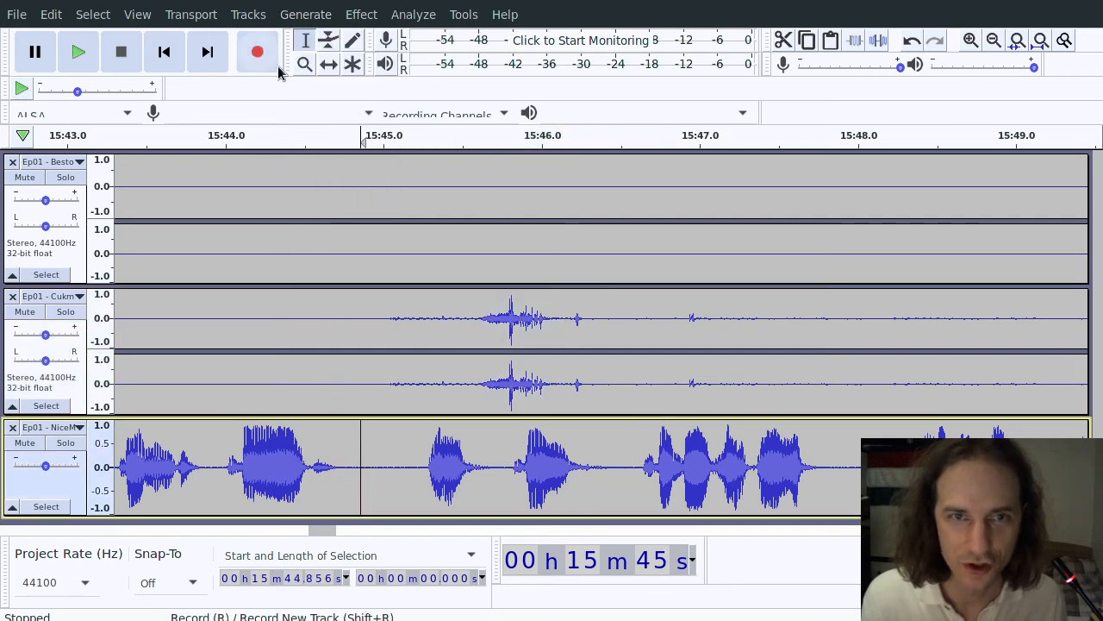
click(305, 15)
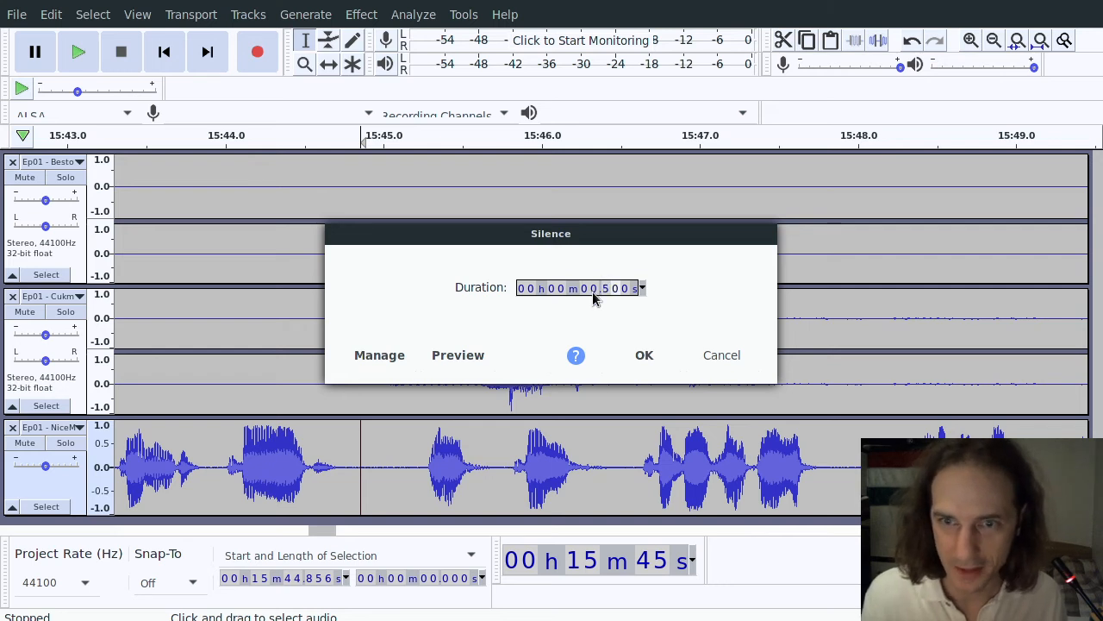
click(642, 355)
Step: Generate 0.5 seconds of silence in the middle track at about 15:46.5
click(621, 382)
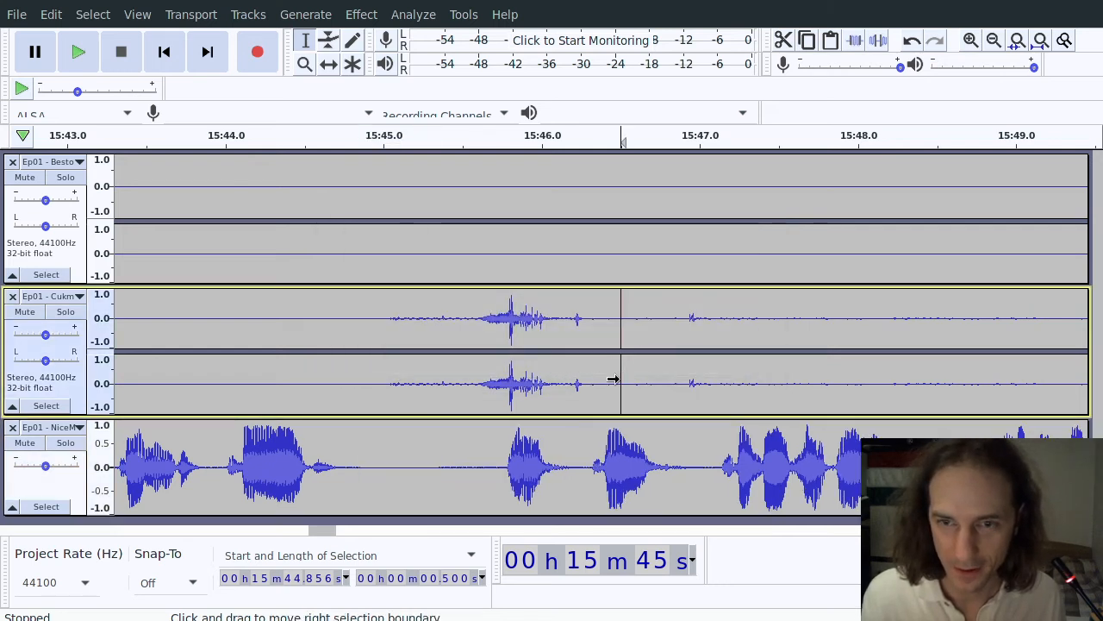
click(312, 16)
click(369, 158)
click(642, 355)
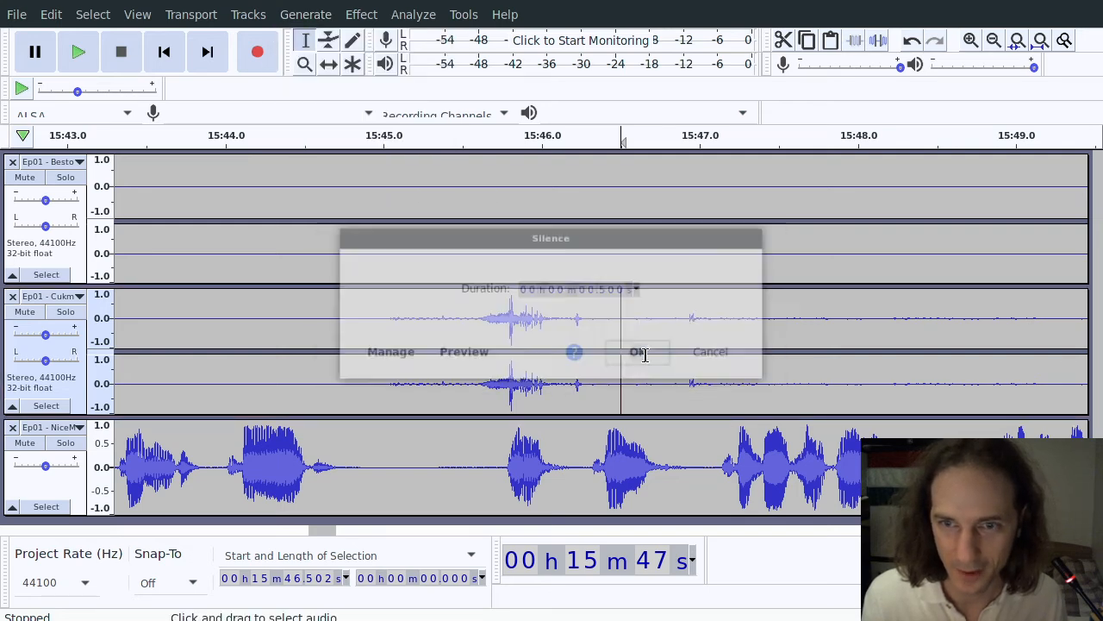
Step: Generate 0.5 seconds of silence in the top track at about 15:45.4
click(451, 198)
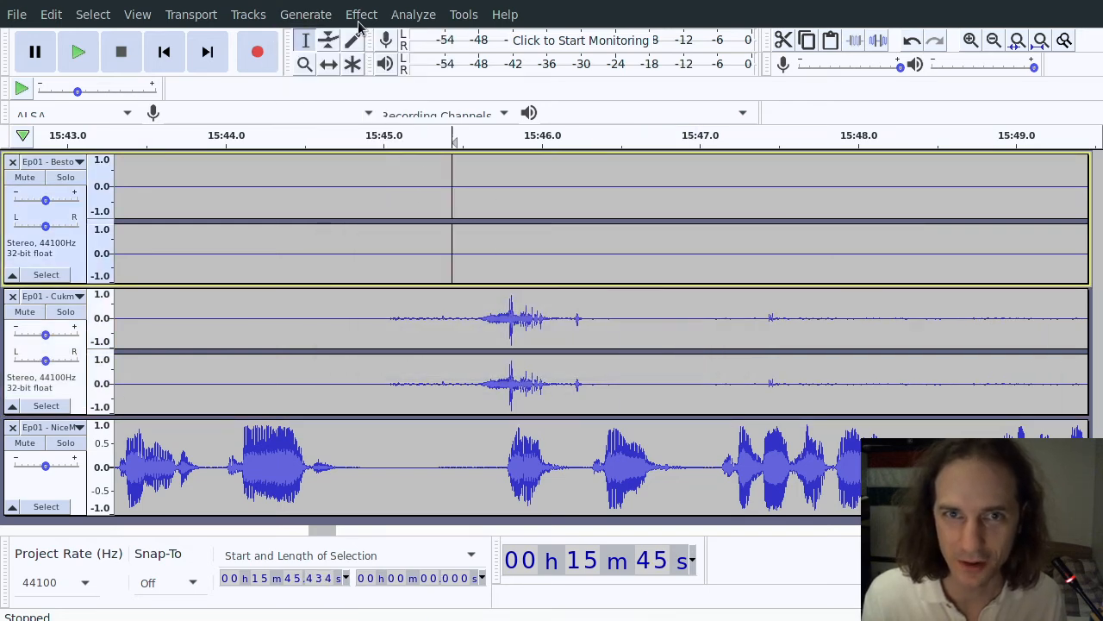
click(312, 16)
click(360, 156)
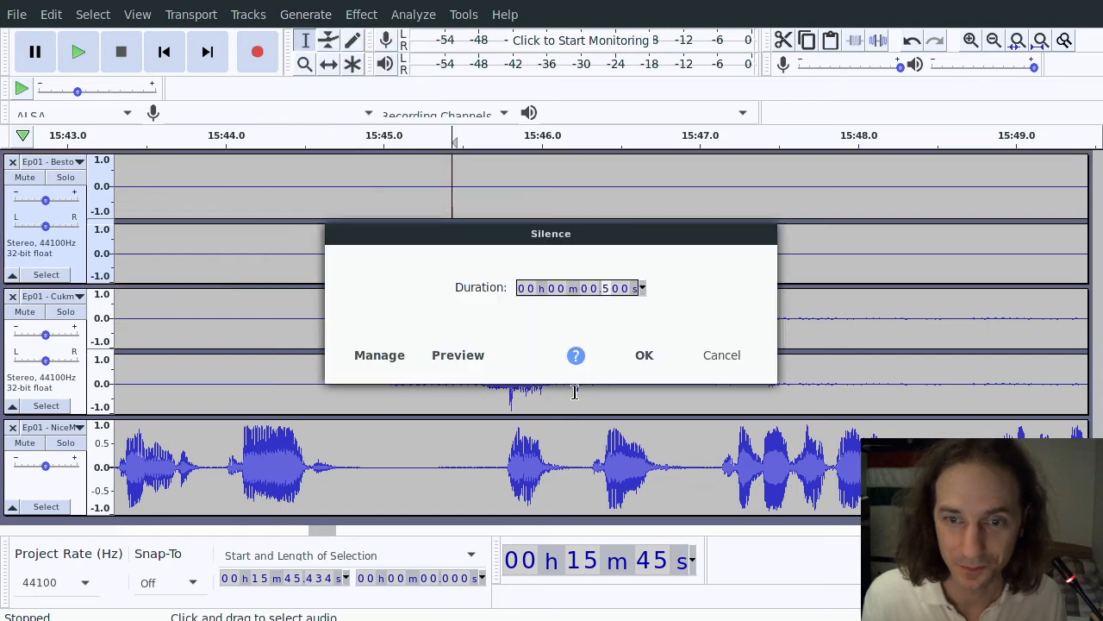
click(655, 357)
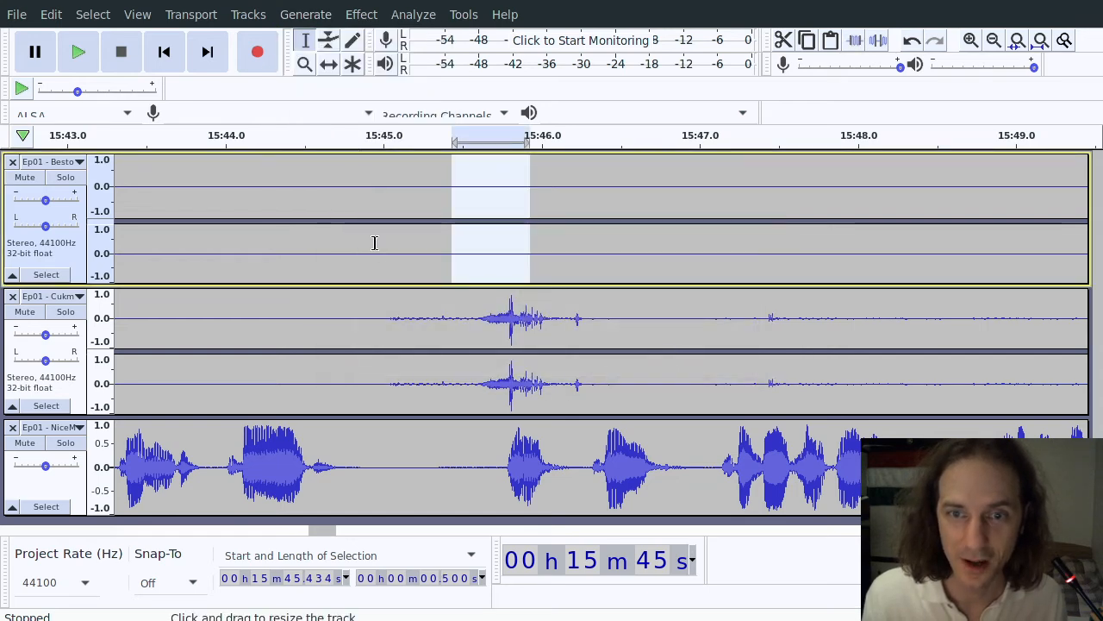
Step: Cut the short sound from about 15:45.6 to 15:46.1 in the middle track and paste it at about 15:45.0
click(549, 321)
drag(473, 325, 563, 328)
key(ctrl+x)
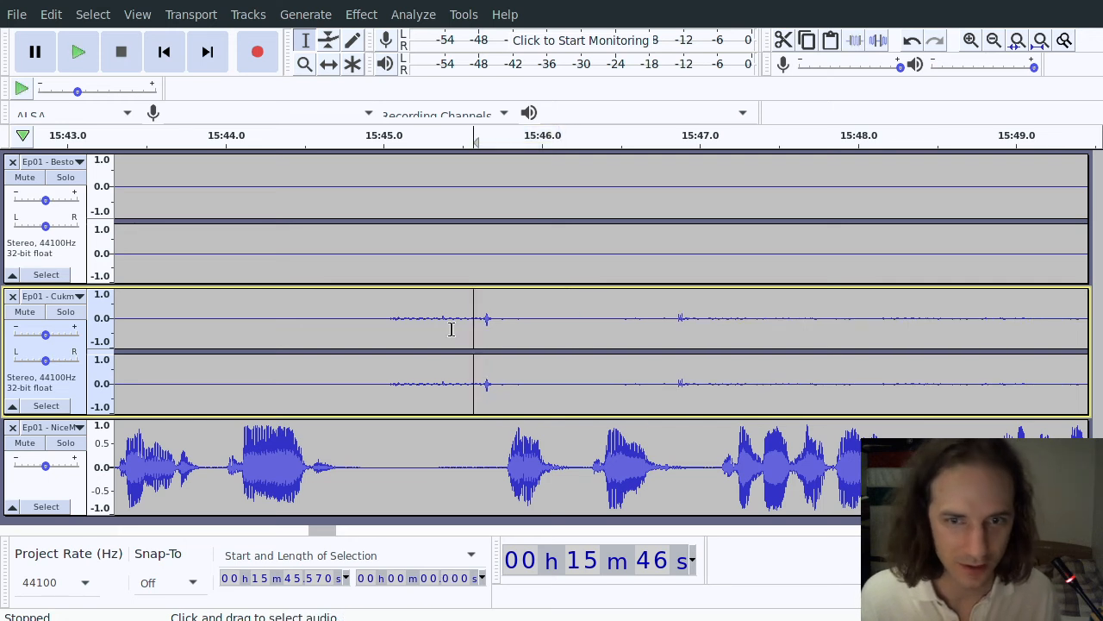
click(382, 319)
key(ctrl+v)
click(399, 458)
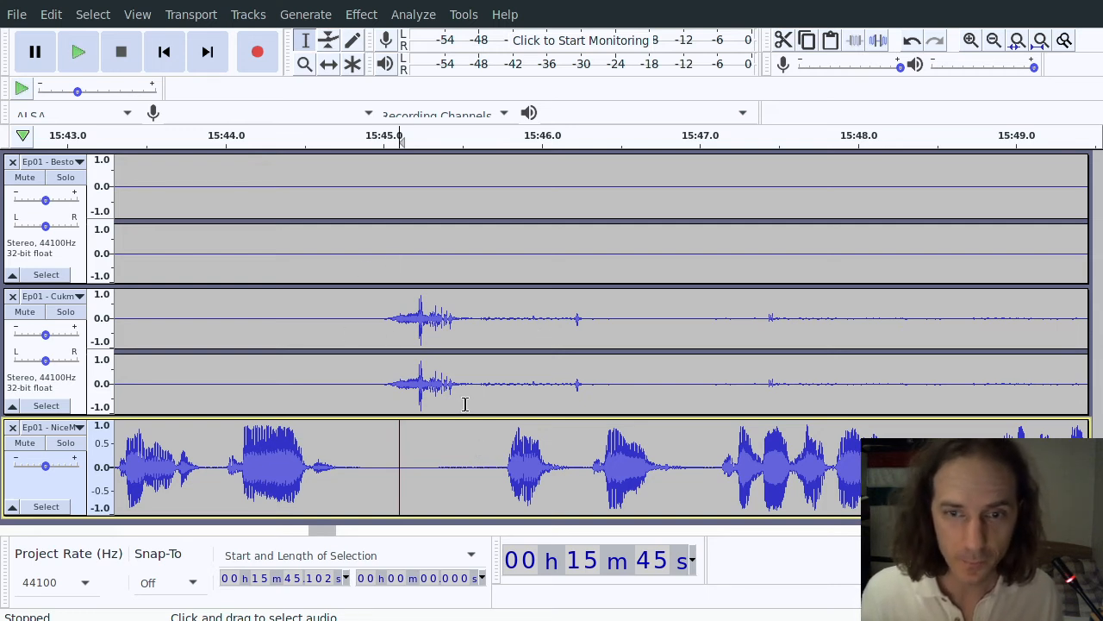
Step: Pan the top track 20% to the left and the bottom track slightly to the right
scroll(488, 374, down, 1)
scroll(488, 374, up, 1)
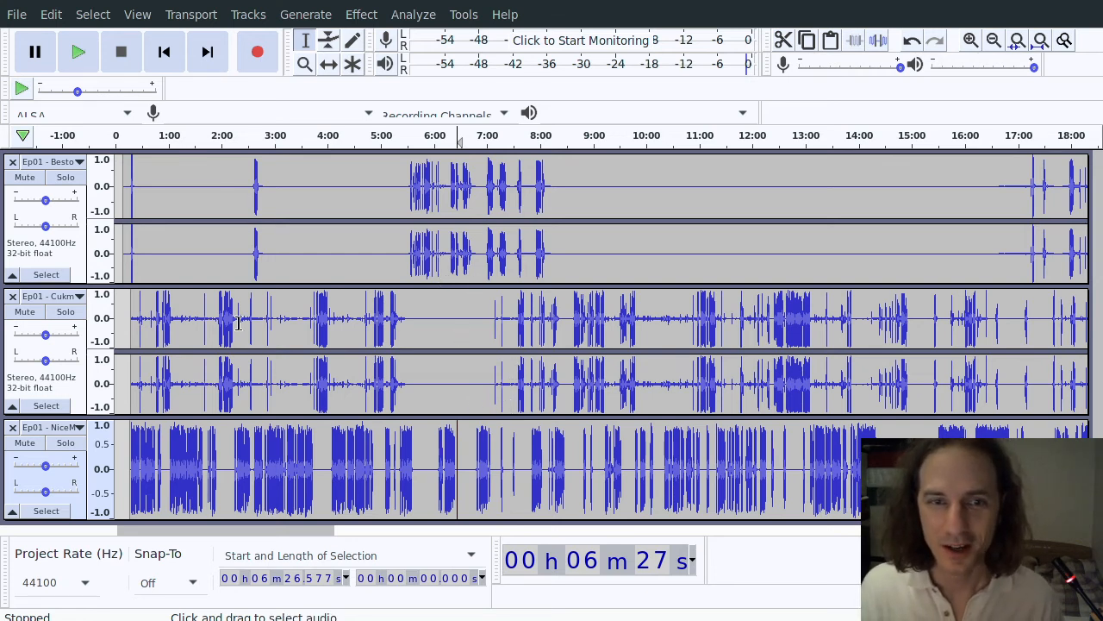
click(46, 226)
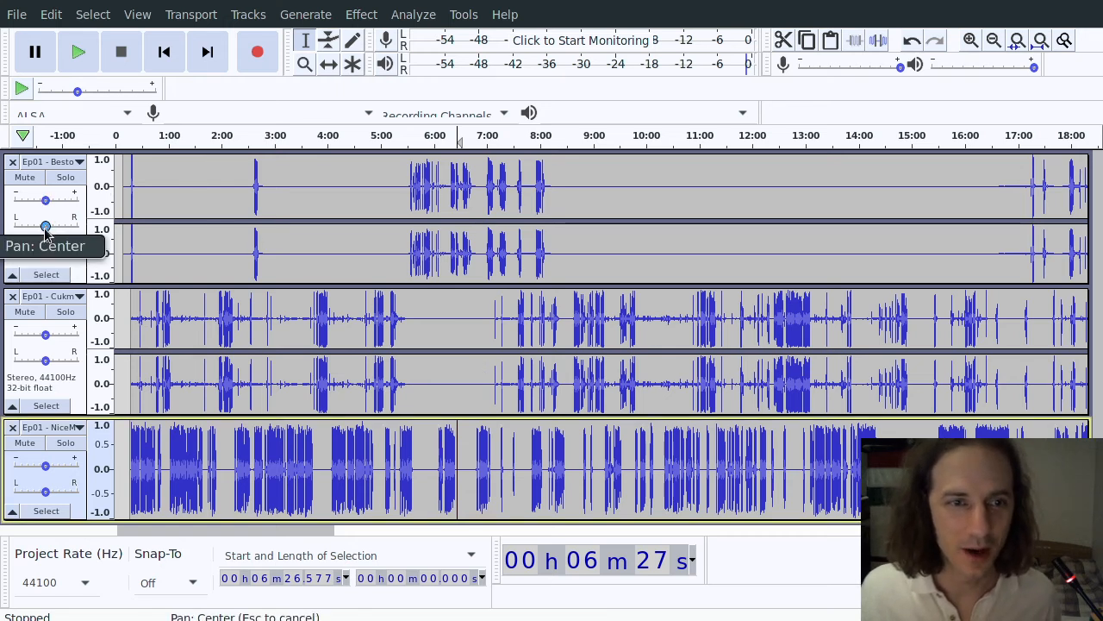
drag(46, 229, 39, 229)
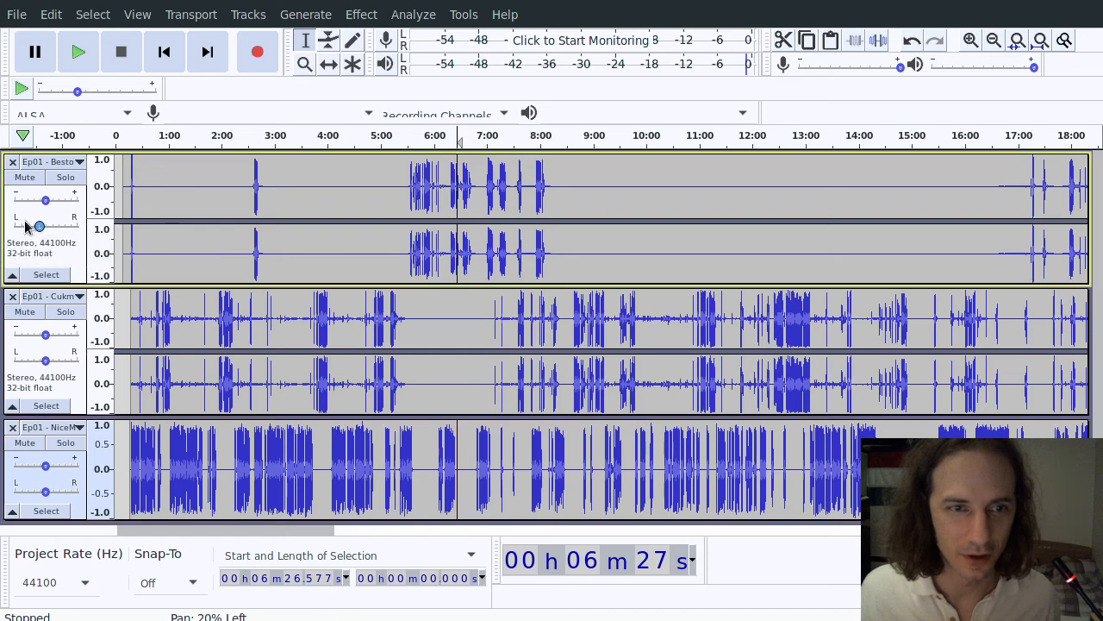
drag(43, 491, 53, 493)
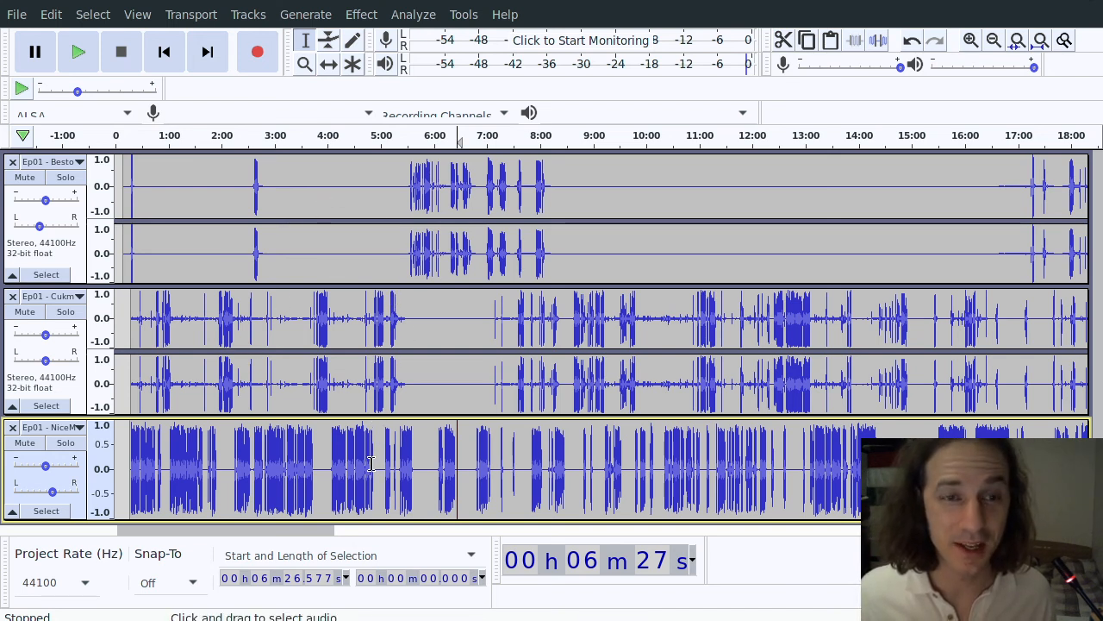
Step: Examine the Export Multiple options for saving each track as a separate file, without exporting
click(17, 14)
mouse_move(76, 201)
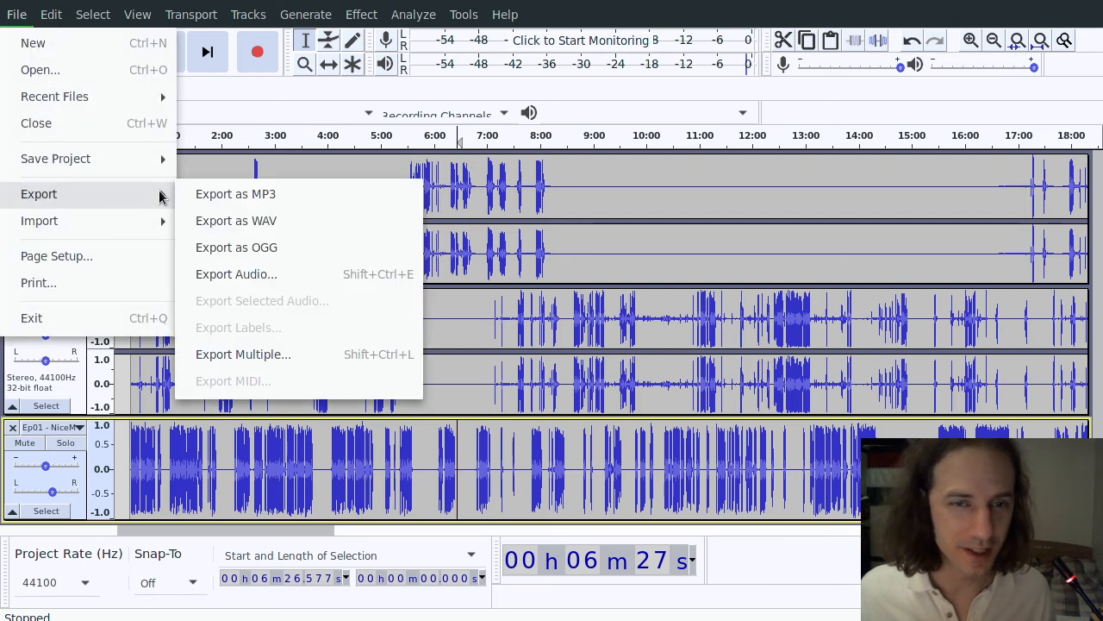
click(293, 357)
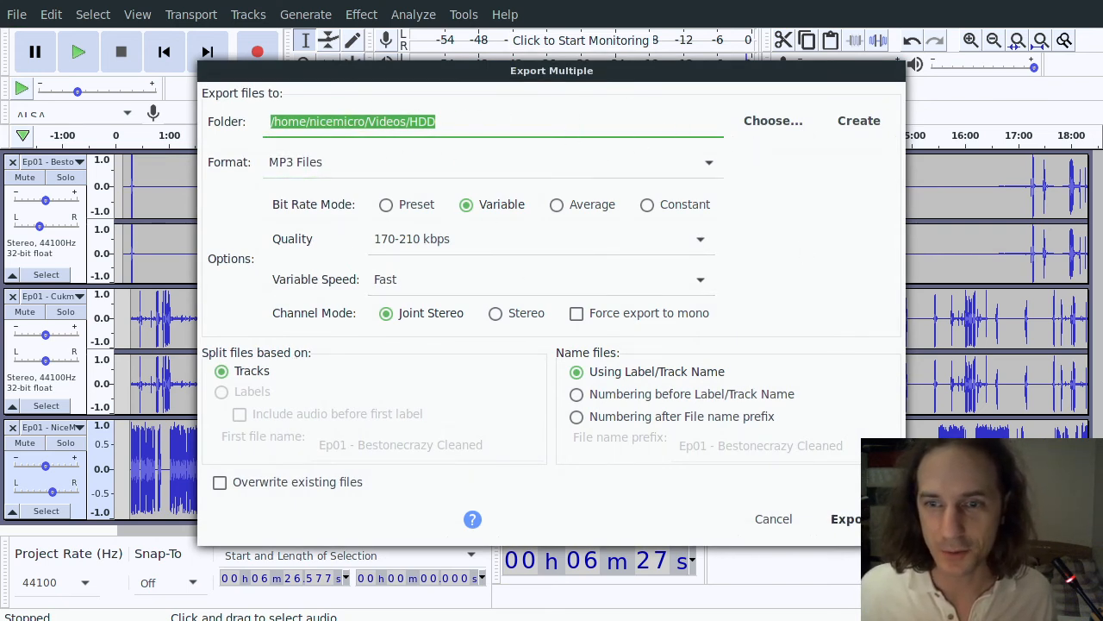
click(772, 520)
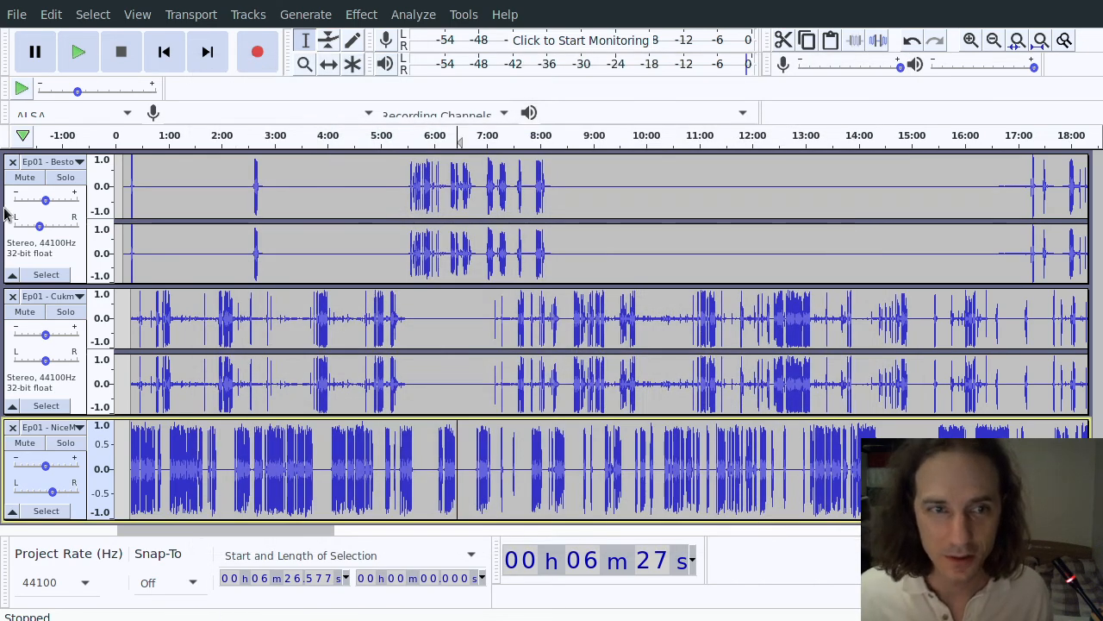
click(38, 163)
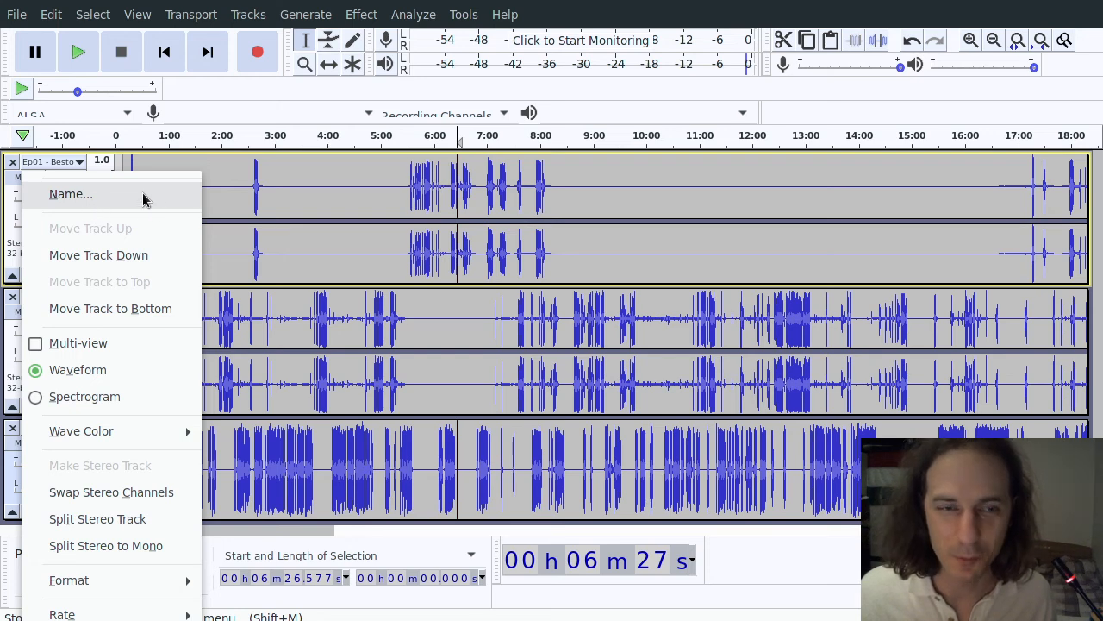
click(43, 167)
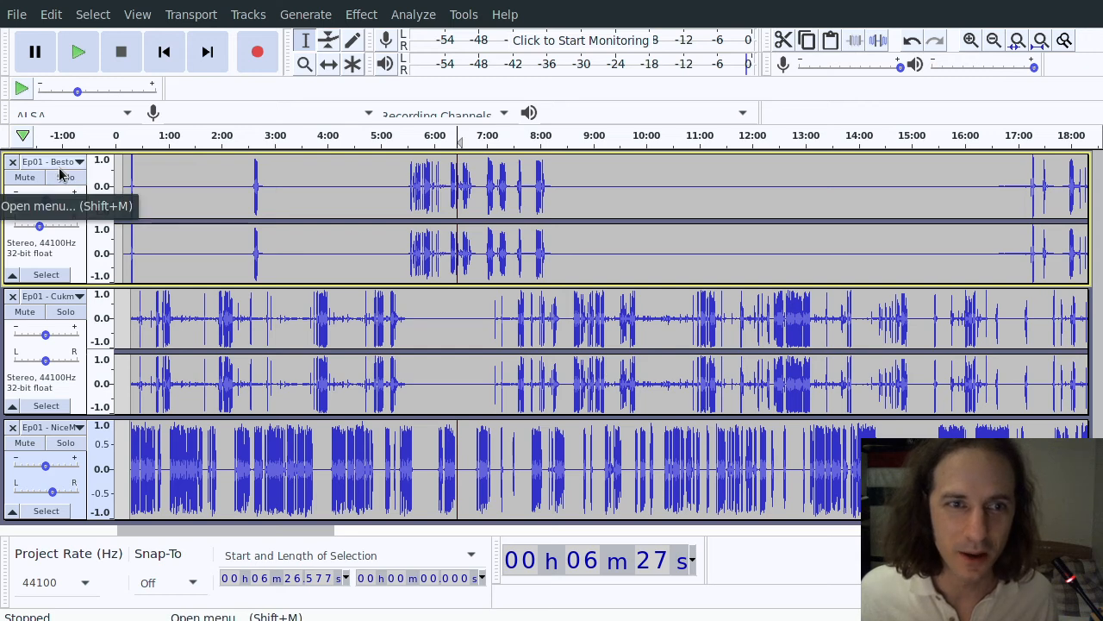
click(54, 162)
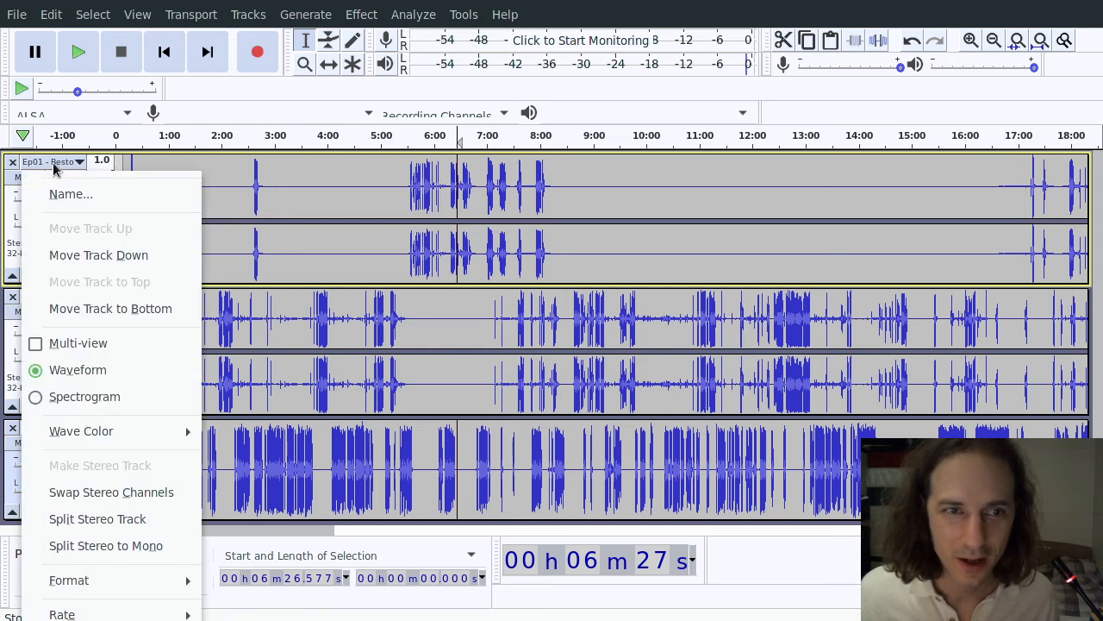
click(53, 163)
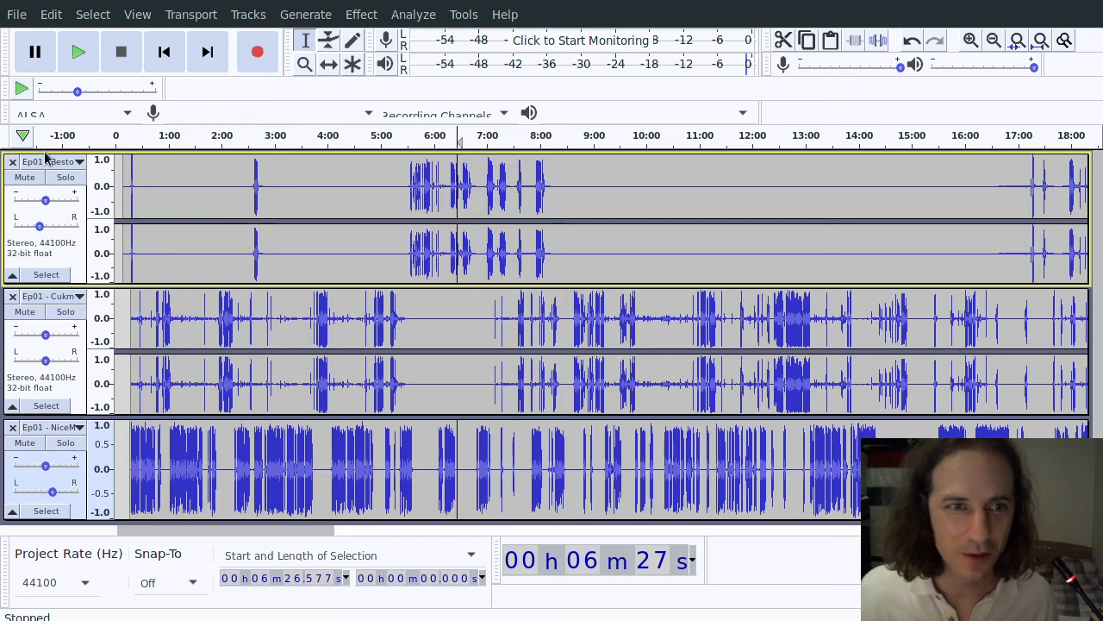
Step: Compare the Export Multiple file naming options Numbering before Label/Track Name and Using Label/Track Name, without exporting
click(18, 16)
mouse_move(150, 194)
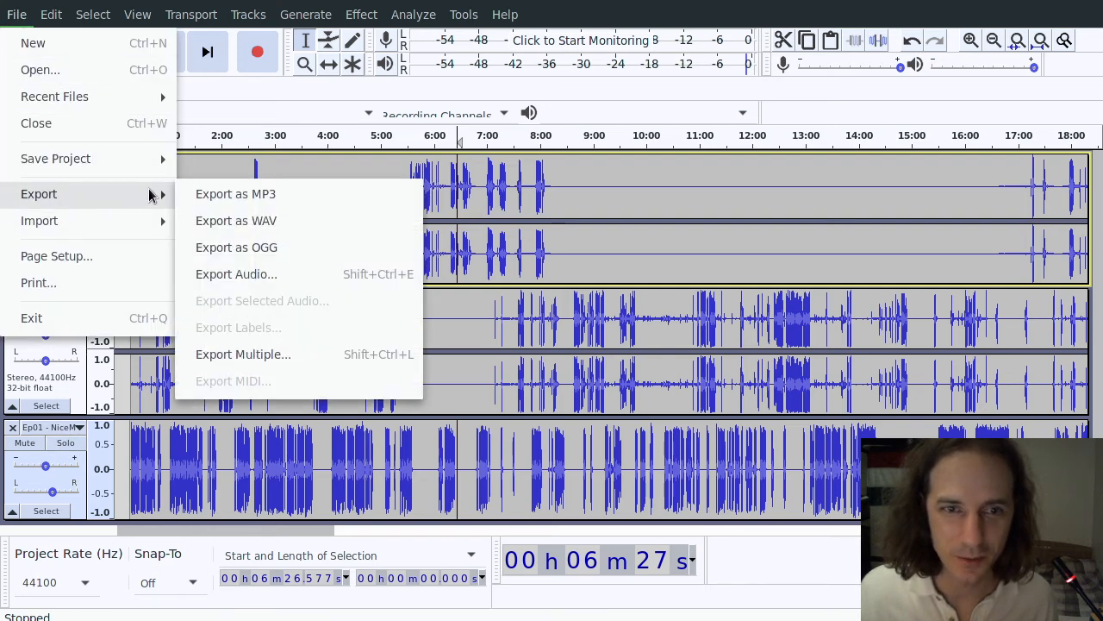
click(291, 352)
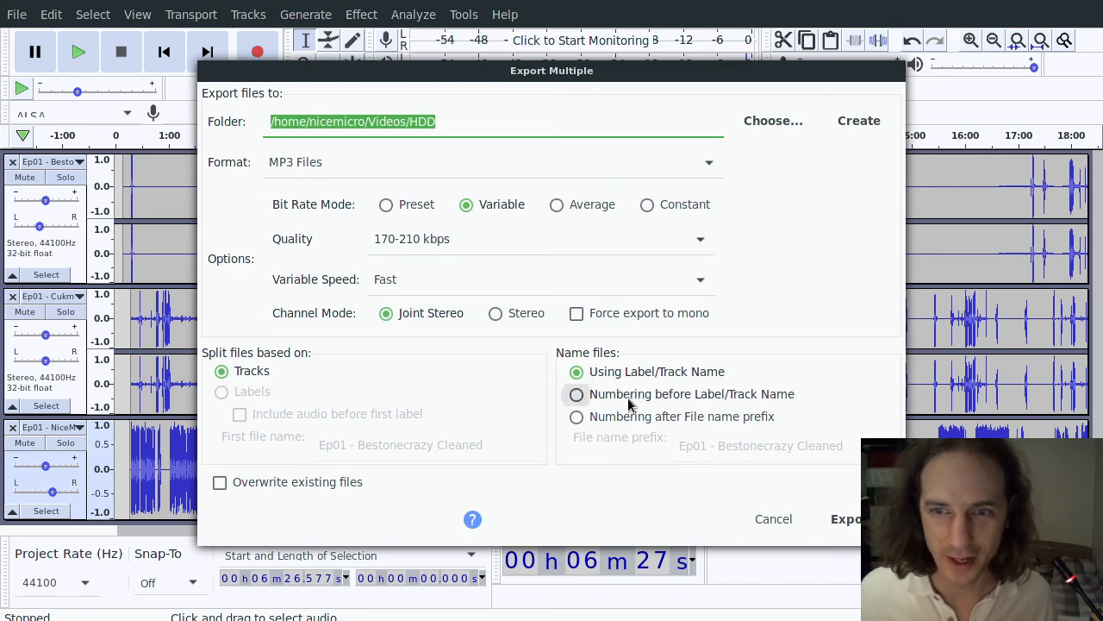
click(664, 401)
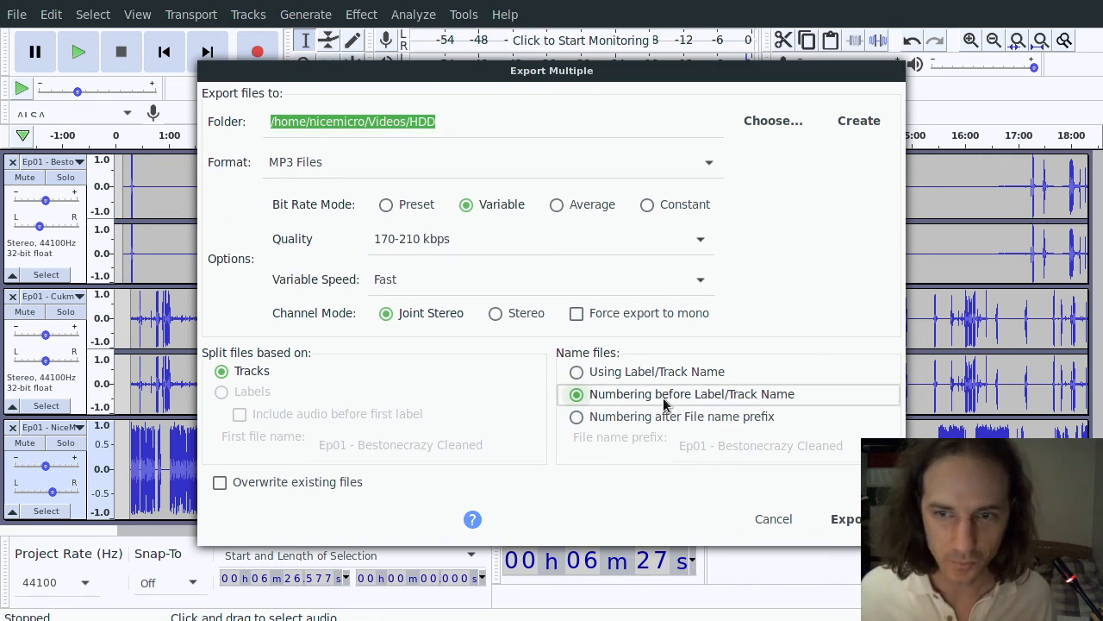
click(660, 375)
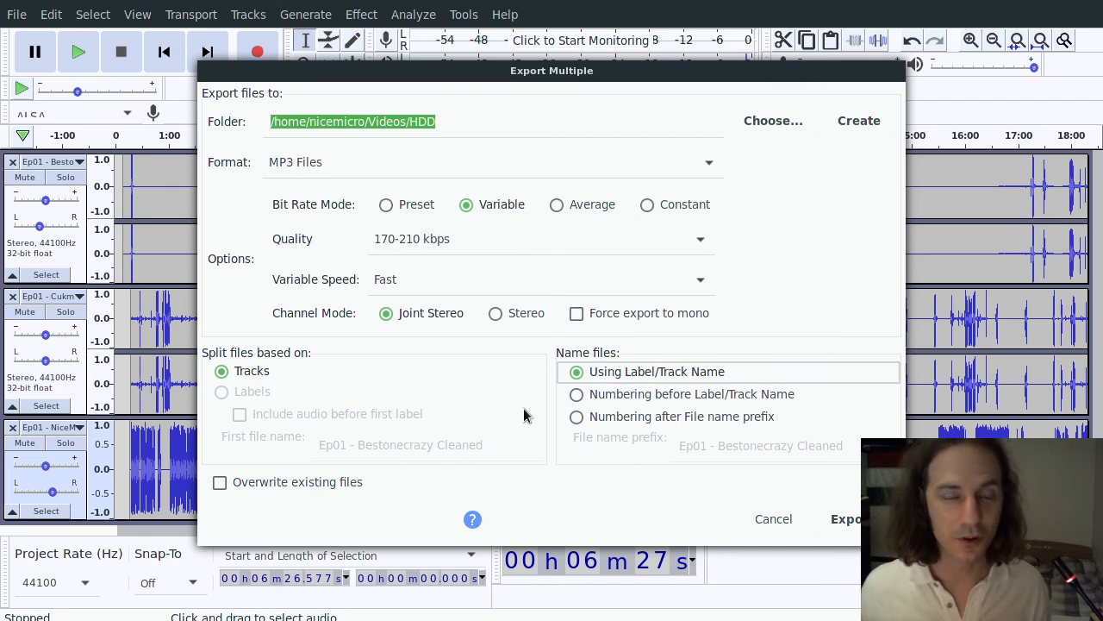
click(773, 518)
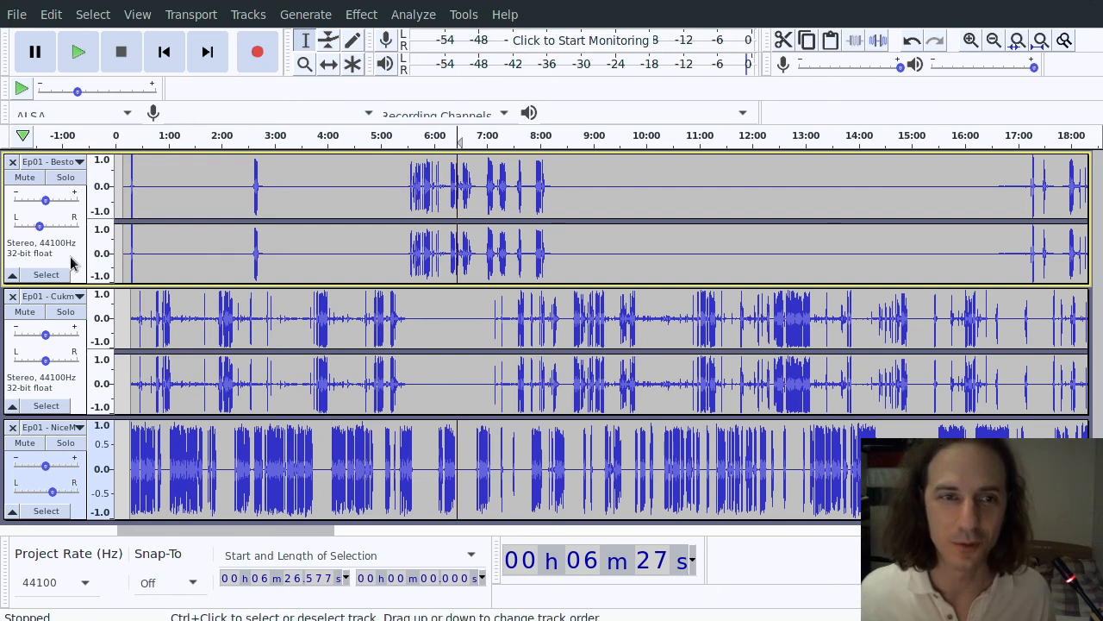
click(24, 25)
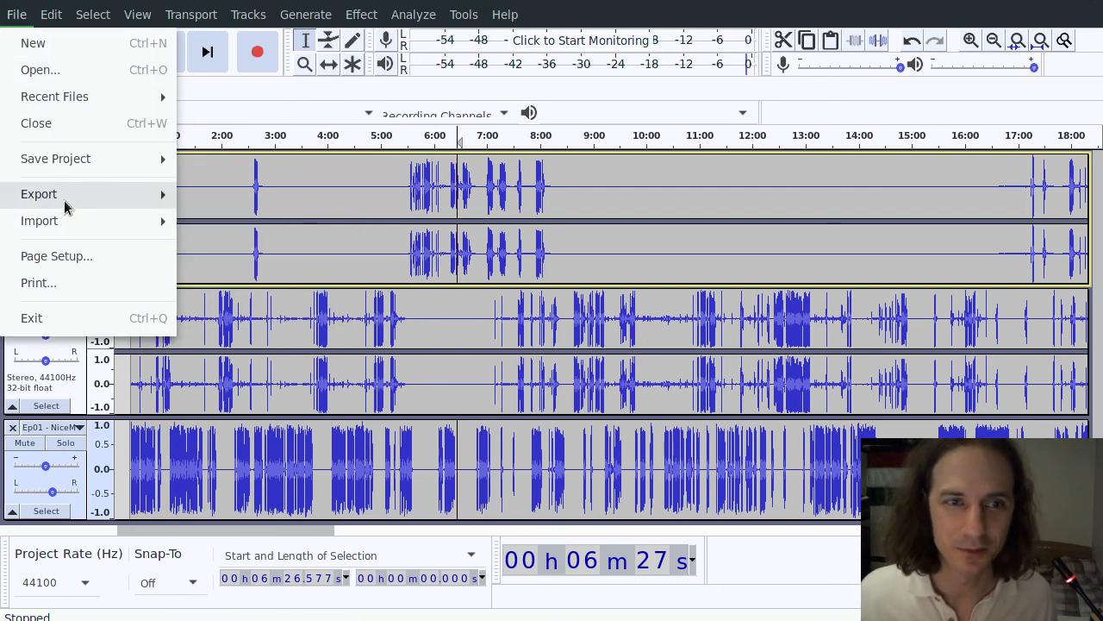
mouse_move(98, 202)
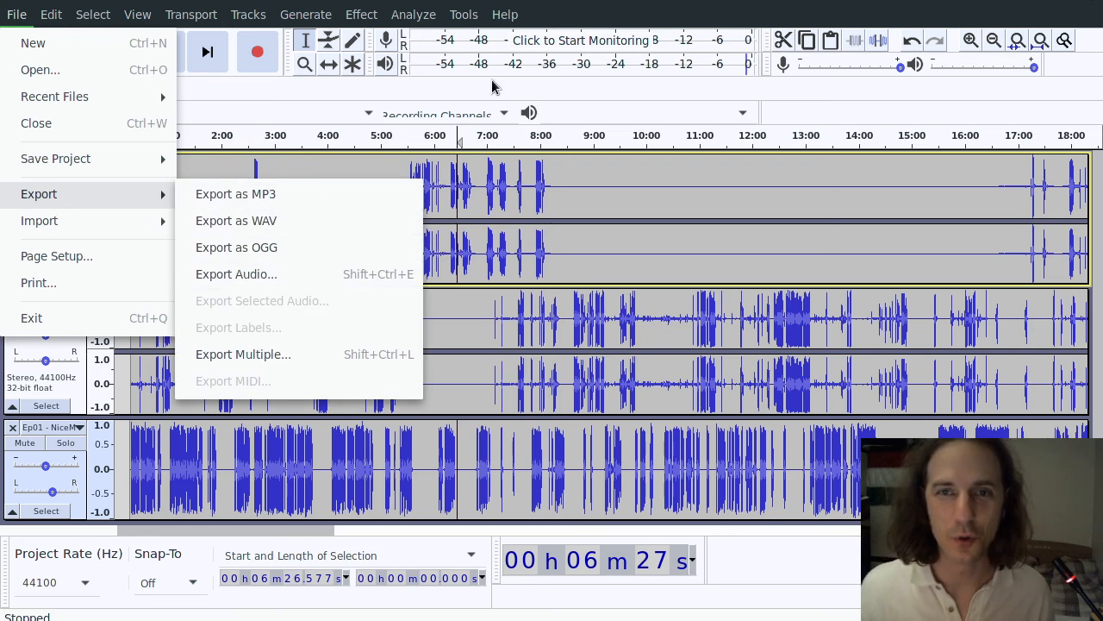
click(515, 1)
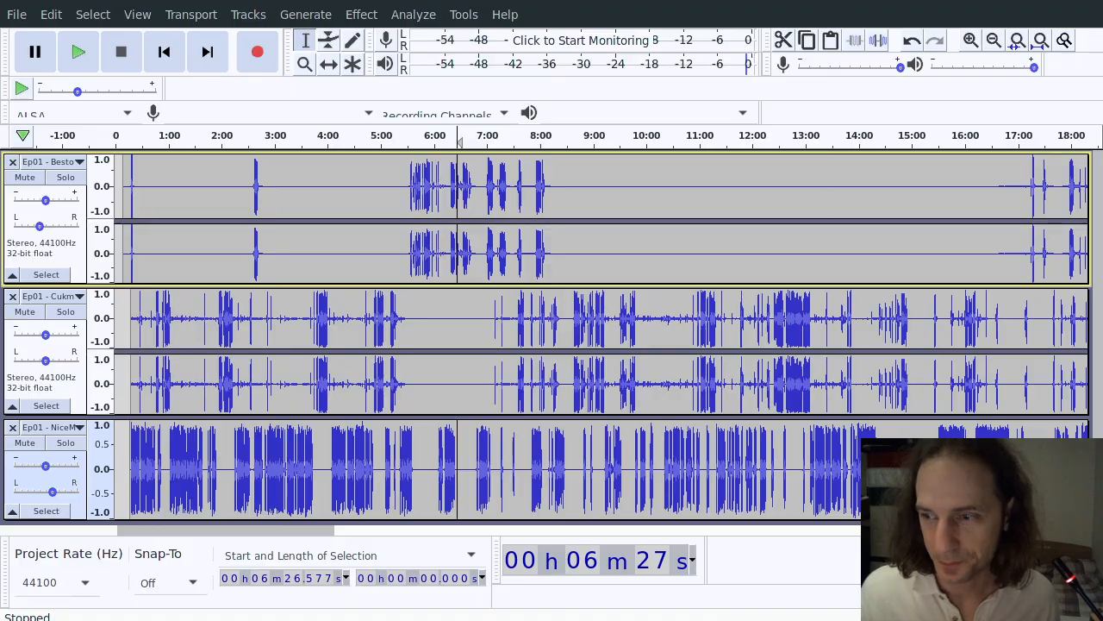